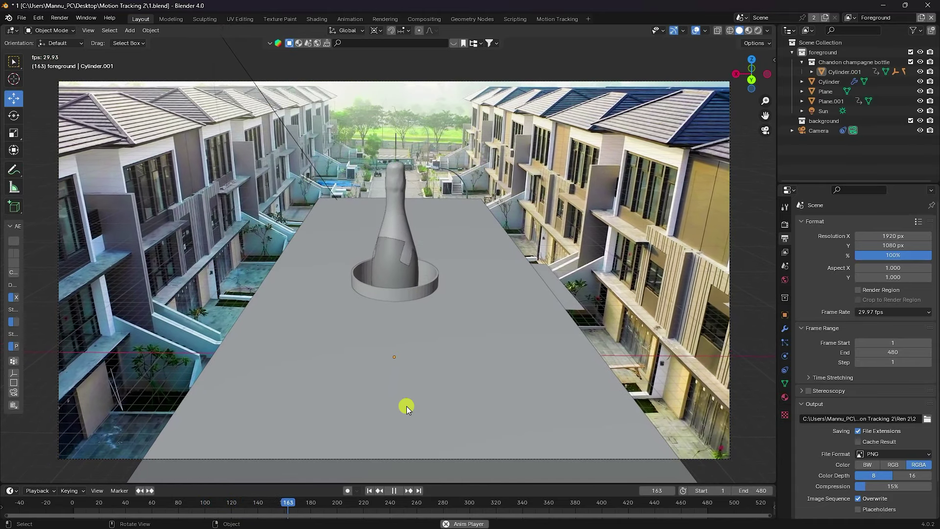
# Pause playback and scrub the timeline to frame 376
pyautogui.click(394, 490)
pyautogui.click(458, 500)
pyautogui.moveTo(458, 500); pyautogui.dragTo(570, 500)
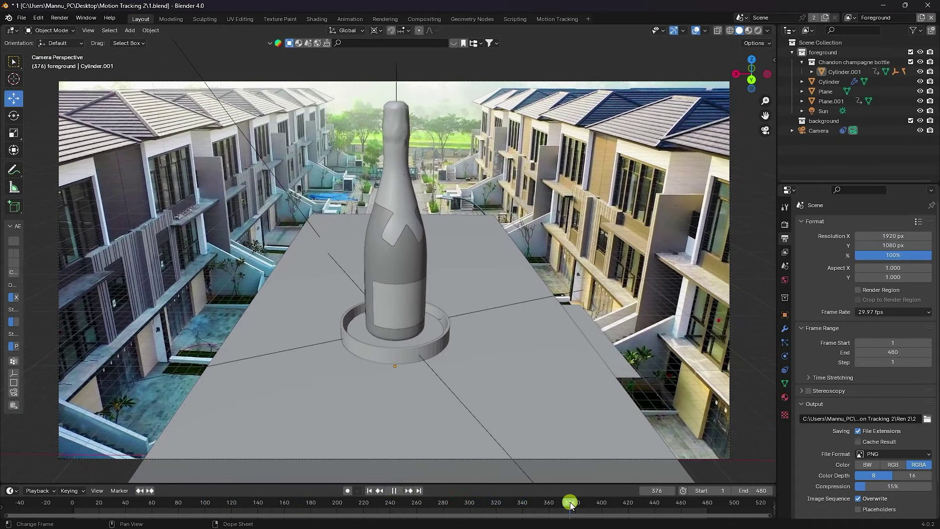
# Render frame 376 as a still image, inspect it, and close the render window
pyautogui.click(60, 18)
pyautogui.click(73, 29)
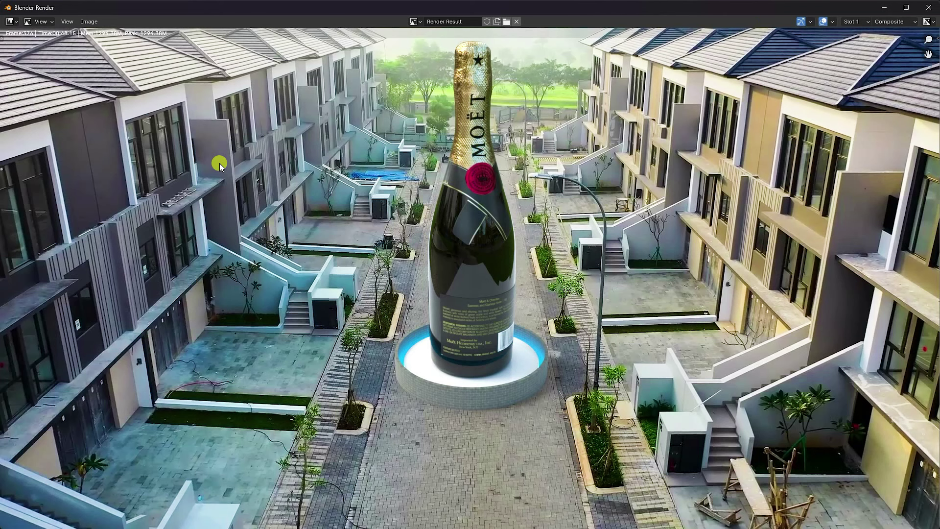
pyautogui.scroll(-1, 386, 255)
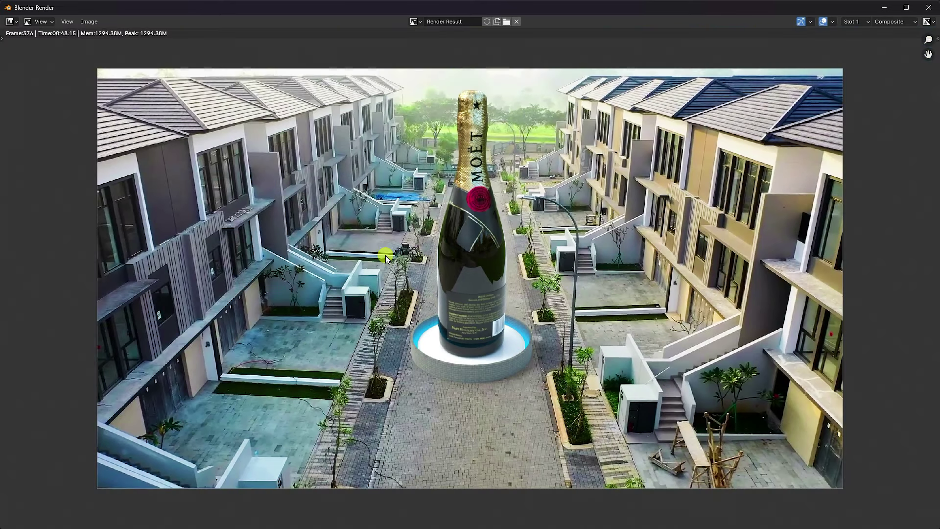
pyautogui.scroll(1, 435, 318)
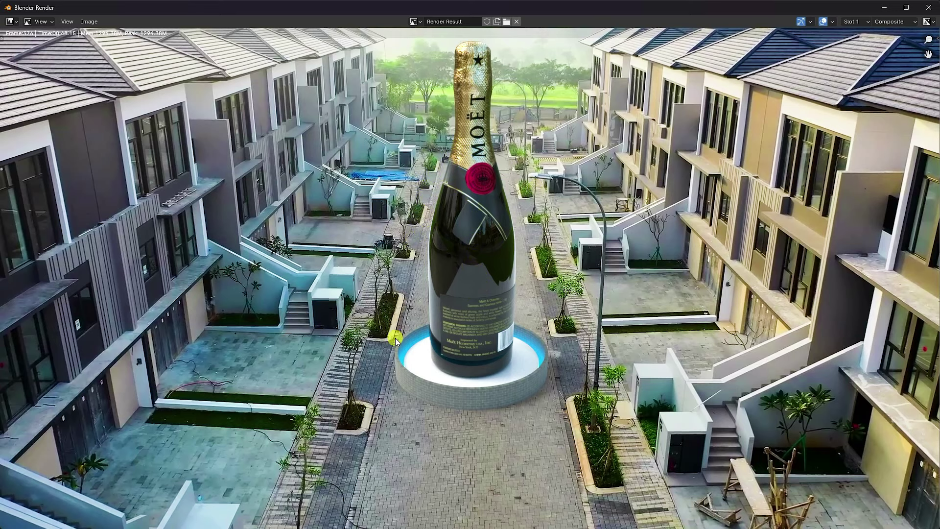
pyautogui.click(929, 7)
# Start a new General scene without saving and delete the default objects
pyautogui.click(21, 18)
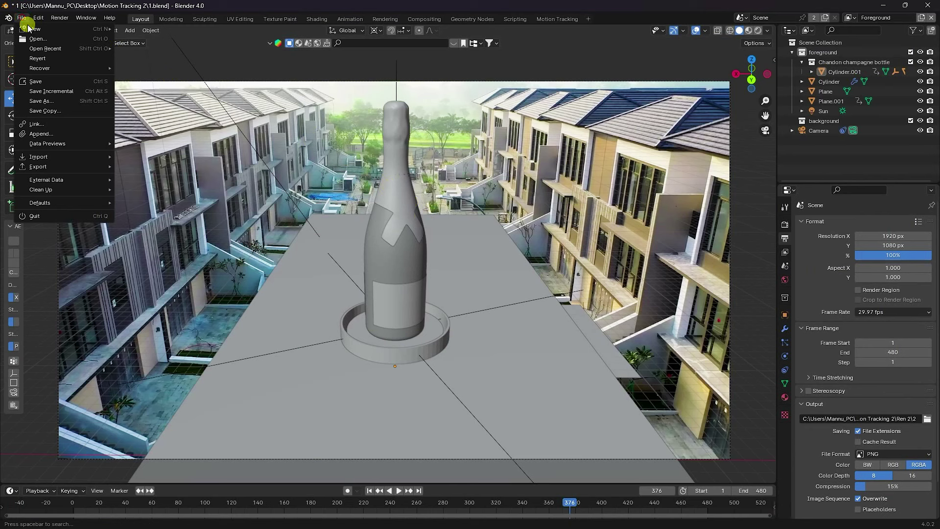
pyautogui.click(172, 30)
pyautogui.click(477, 288)
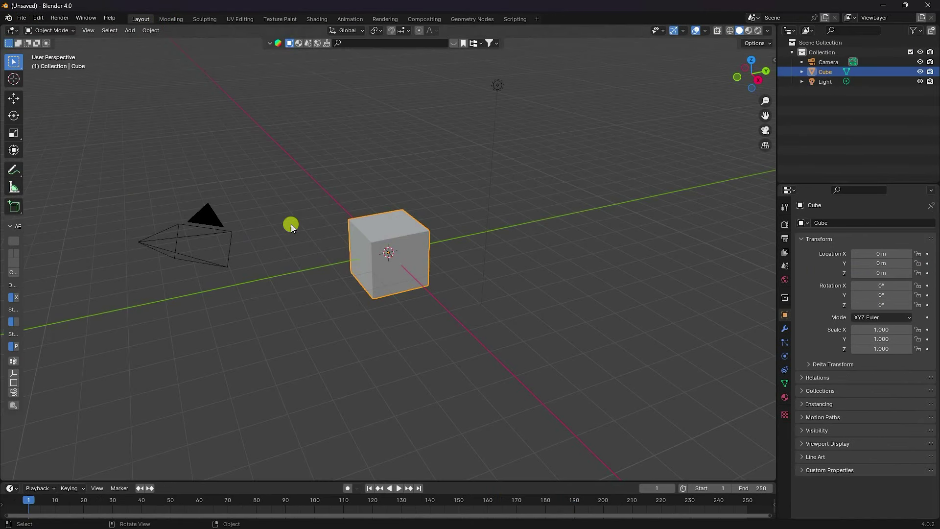
pyautogui.moveTo(135, 173); pyautogui.dragTo(593, 343)
pyautogui.press('Delete')
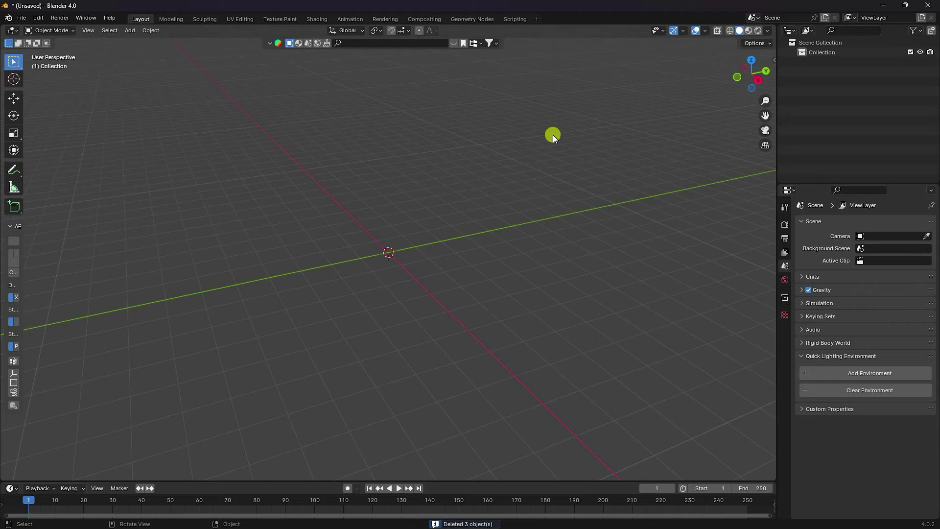
# Add a Motion Tracking workspace, merge its dopesheet into the viewport, and heighten the clip editor
pyautogui.click(536, 19)
pyautogui.moveTo(504, 66)
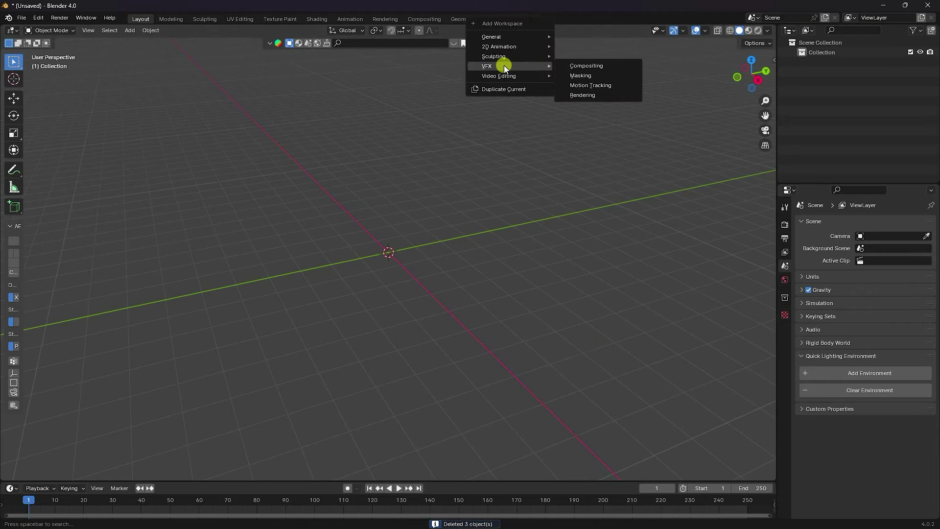
pyautogui.click(606, 85)
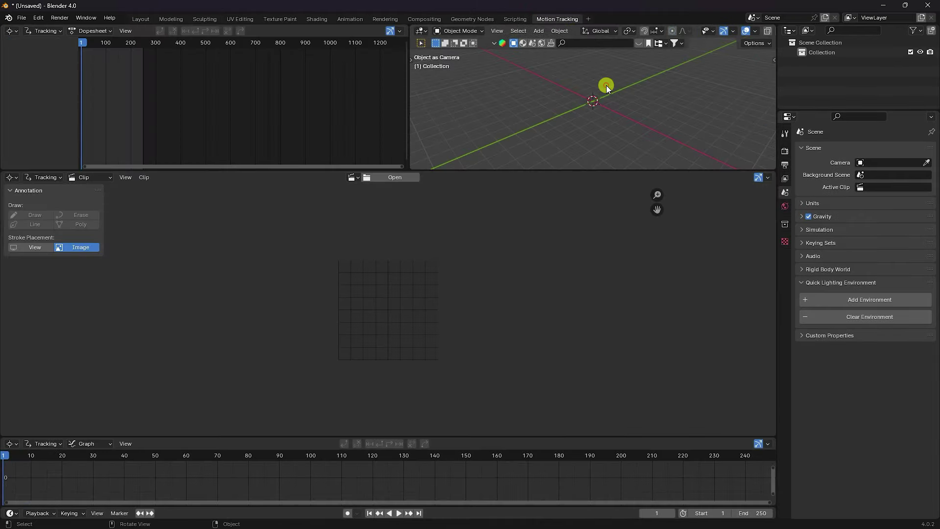
pyautogui.rightClick(410, 121)
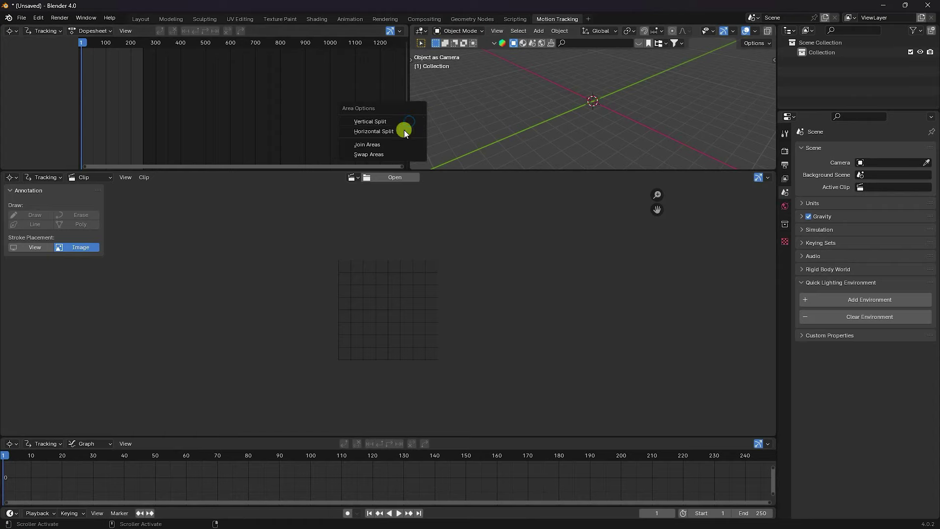
pyautogui.click(383, 141)
pyautogui.click(310, 128)
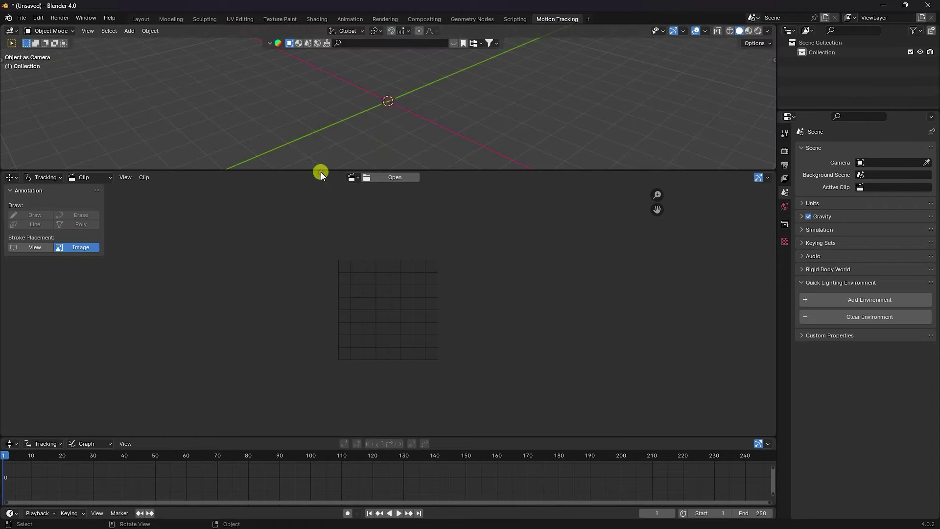
pyautogui.moveTo(320, 170); pyautogui.dragTo(333, 131)
# Load the footage clip 21.mp4 into the clip editor
pyautogui.click(392, 141)
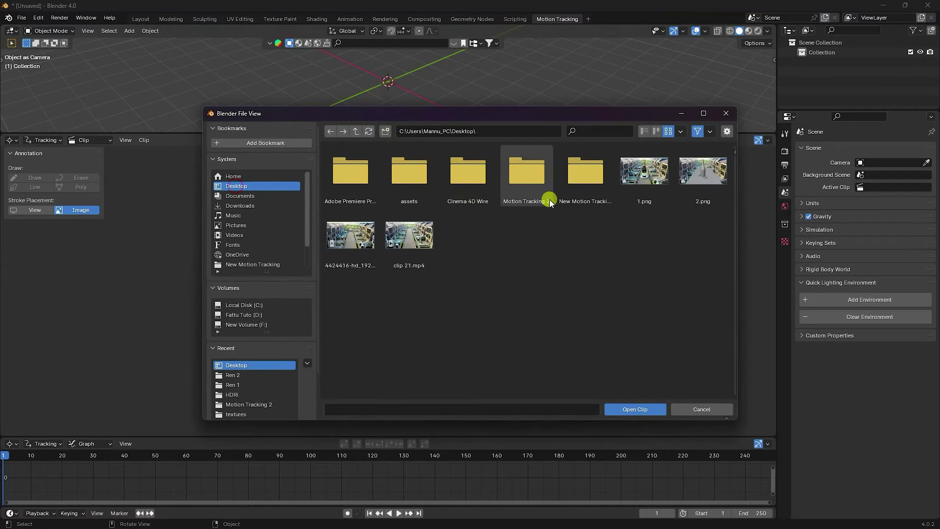
pyautogui.click(422, 243)
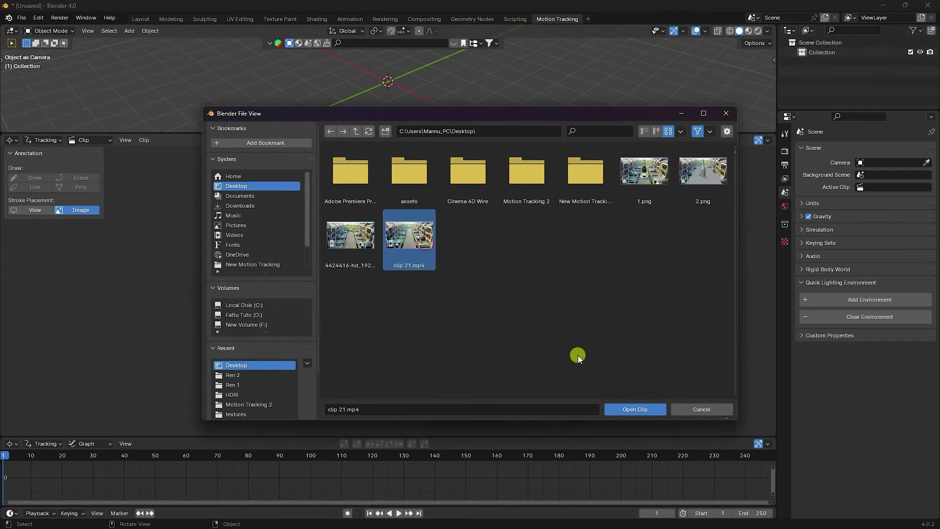
pyautogui.click(633, 411)
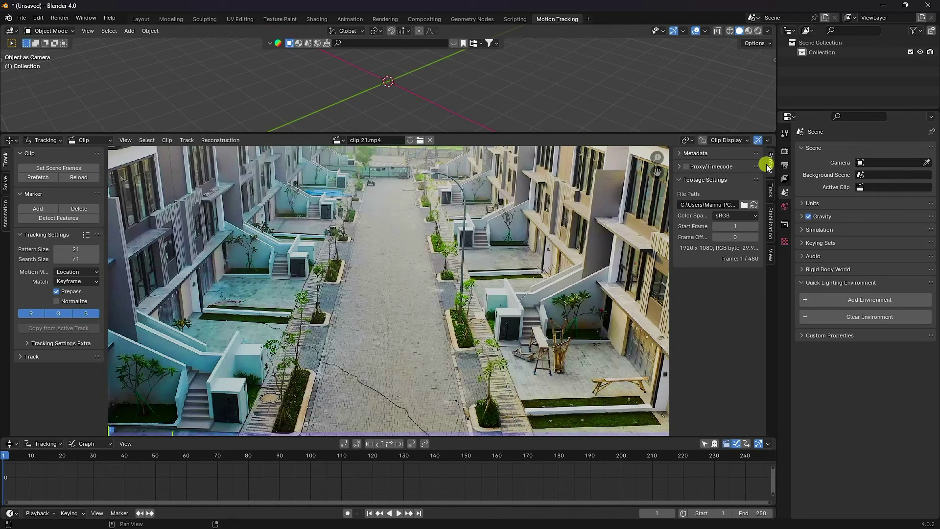
pyautogui.click(785, 150)
# Set the render engine to Cycles on GPU Compute with 256 max samples
pyautogui.click(874, 148)
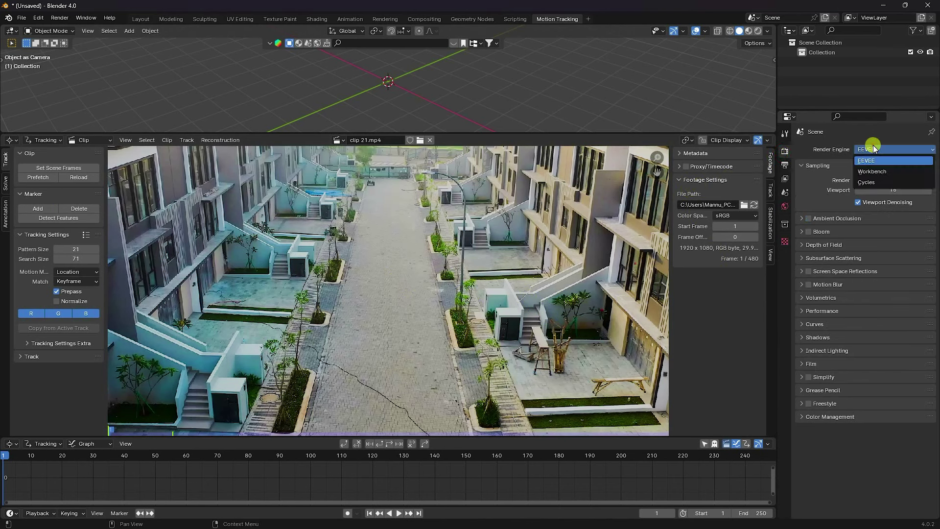
pyautogui.click(866, 182)
pyautogui.click(875, 174)
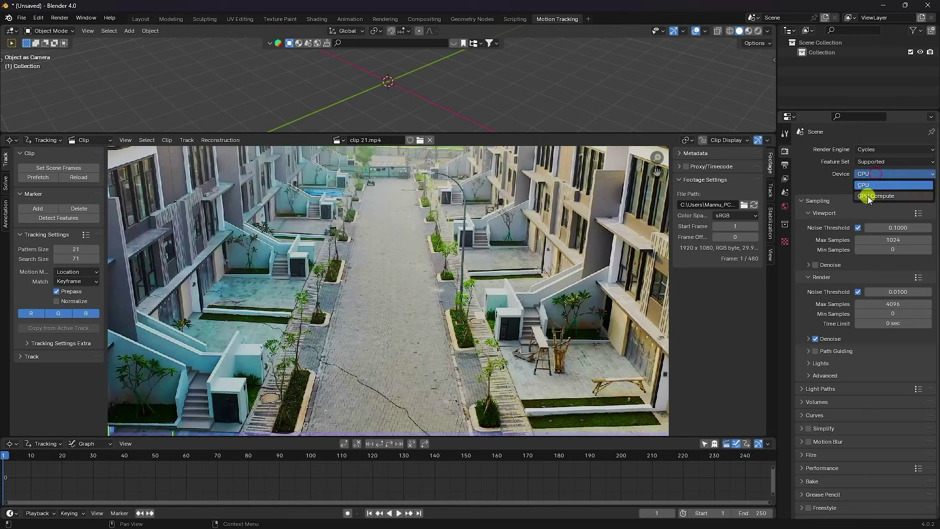
pyautogui.click(875, 196)
pyautogui.click(886, 304)
pyautogui.write('256')
pyautogui.press('Return')
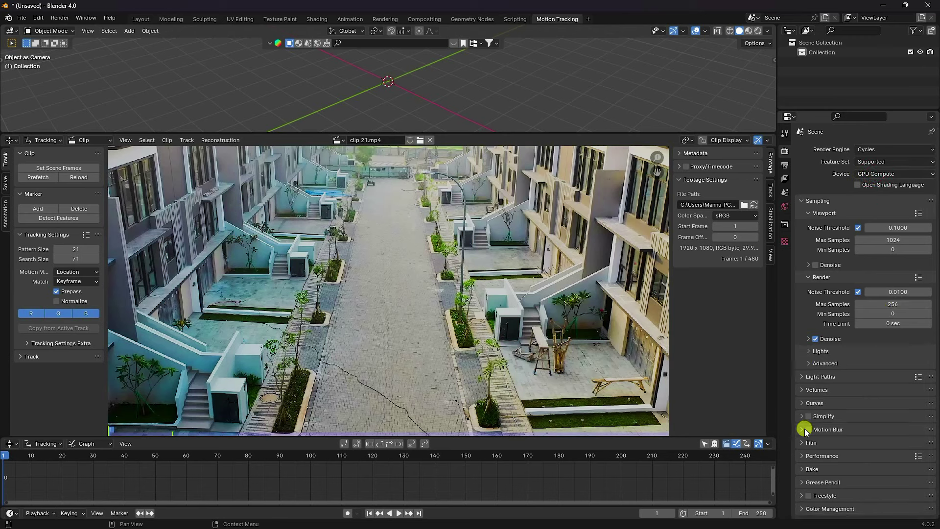
# Make the film transparent, use the Standard view transform, and enlarge the clip editor
pyautogui.click(803, 447)
pyautogui.scroll(-5, 808, 444)
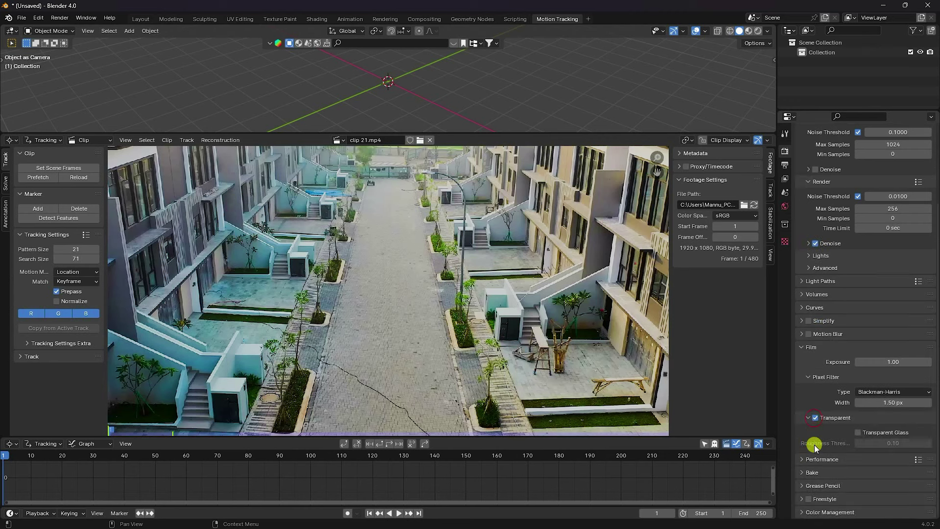
pyautogui.click(806, 512)
pyautogui.scroll(-5, 832, 504)
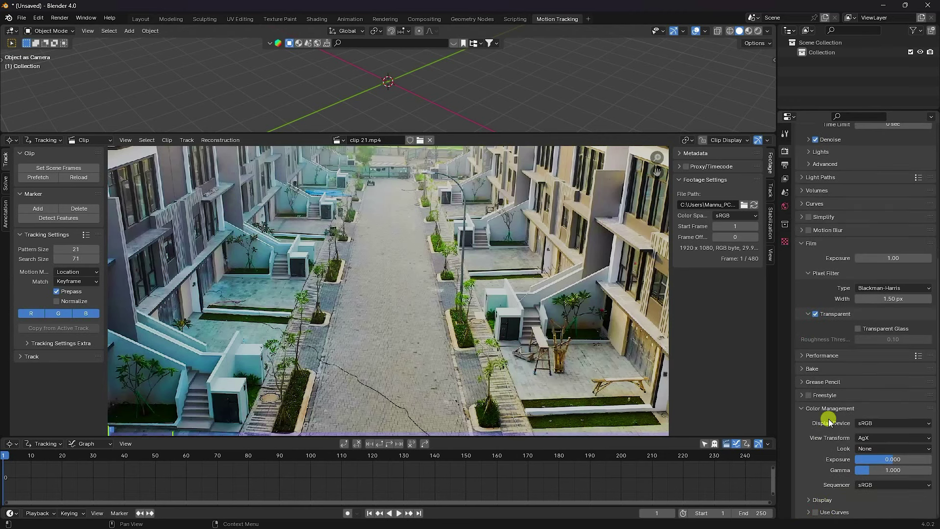
pyautogui.click(876, 437)
pyautogui.click(874, 427)
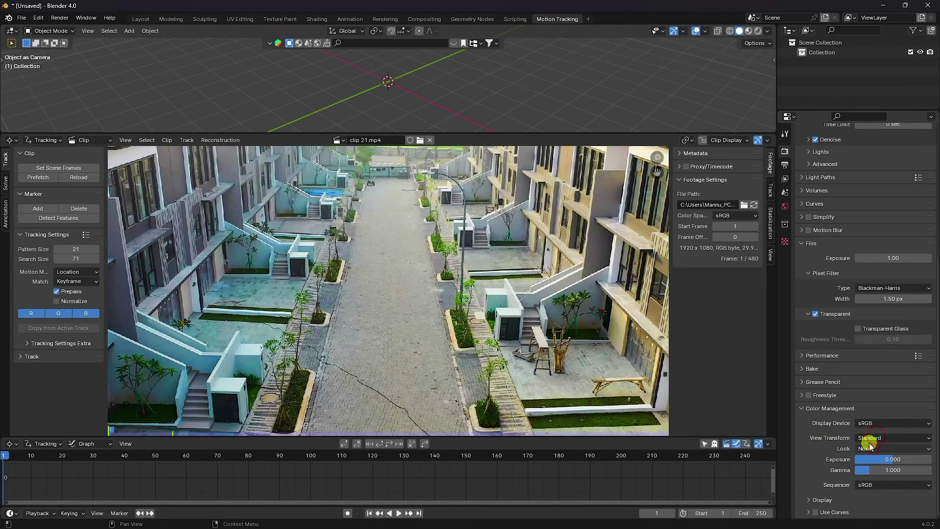
pyautogui.moveTo(480, 133); pyautogui.dragTo(484, 61)
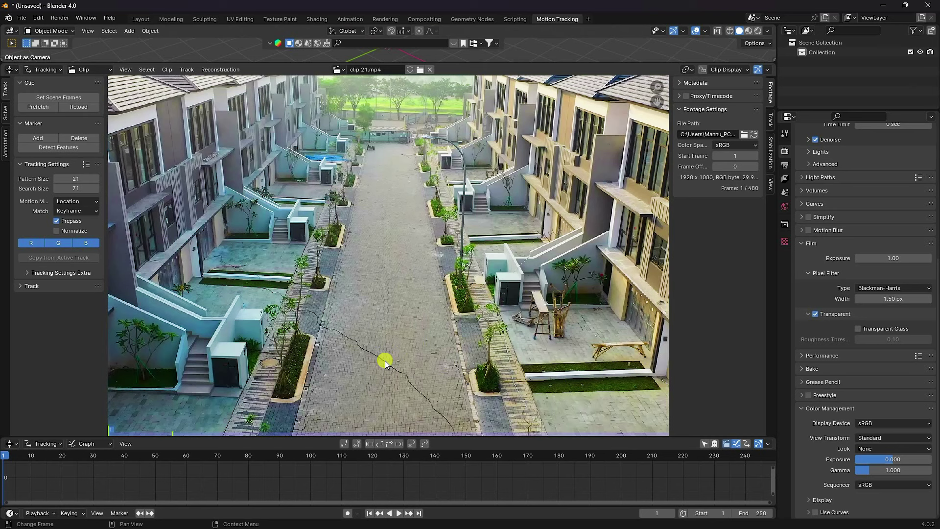
# Set the scene frames to the clip's 1–480 range and prefetch all footage frames
pyautogui.keyDown('ctrl'); pyautogui.moveTo(315, 480); pyautogui.dragTo(248, 477, button='middle'); pyautogui.keyUp('ctrl')
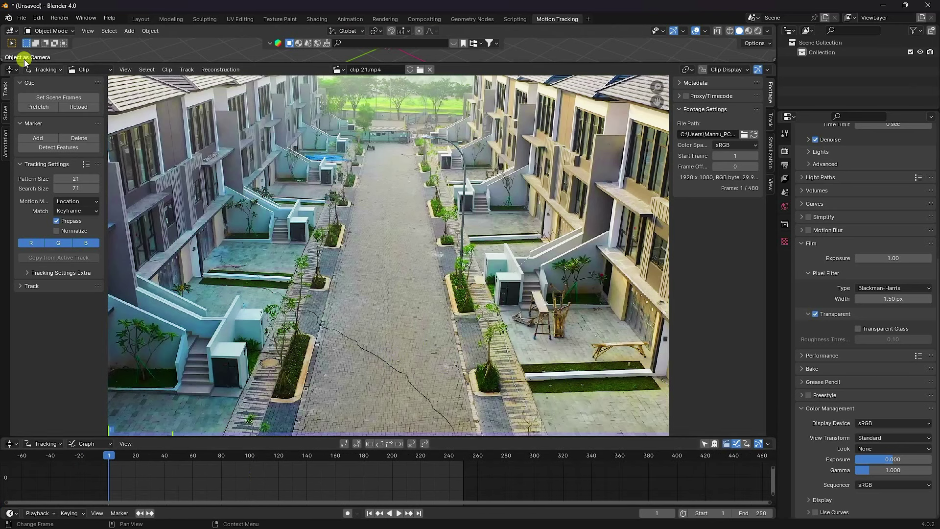
pyautogui.click(44, 100)
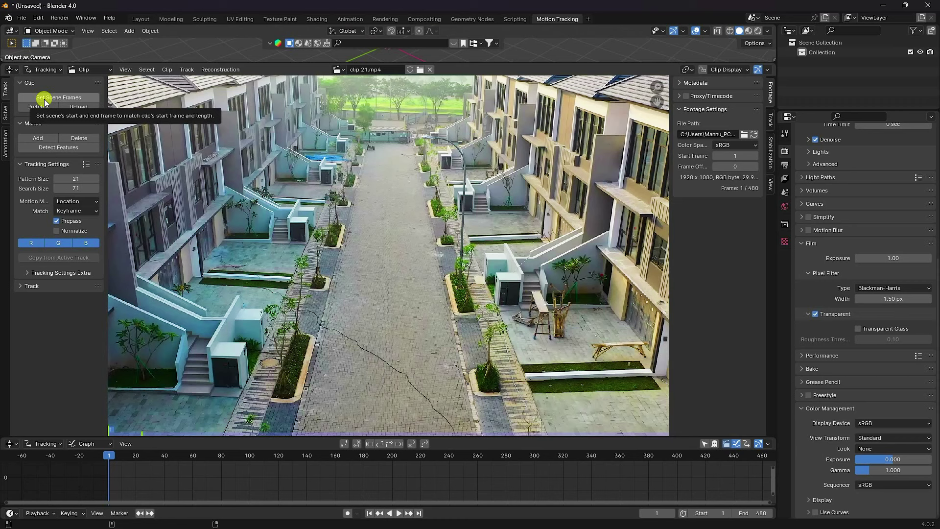
pyautogui.click(43, 111)
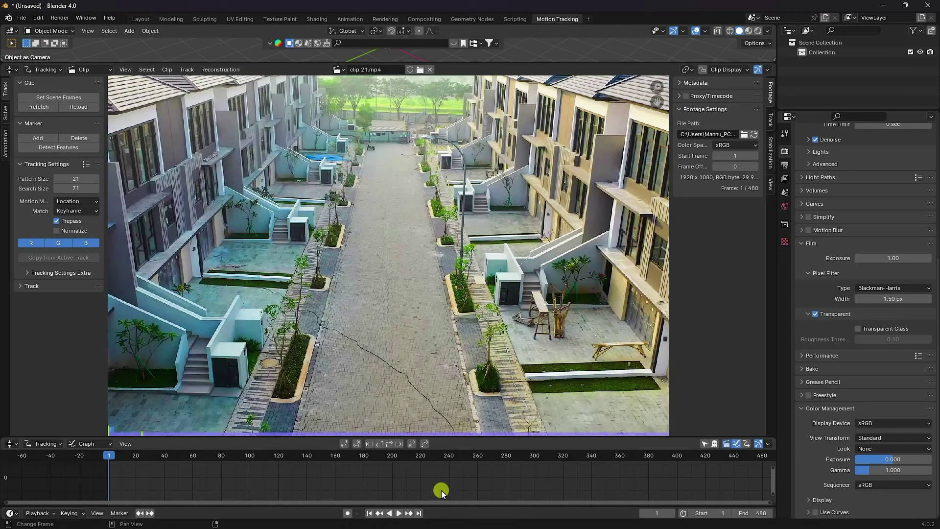
pyautogui.scroll(-3, 422, 475)
pyautogui.scroll(2, 422, 476)
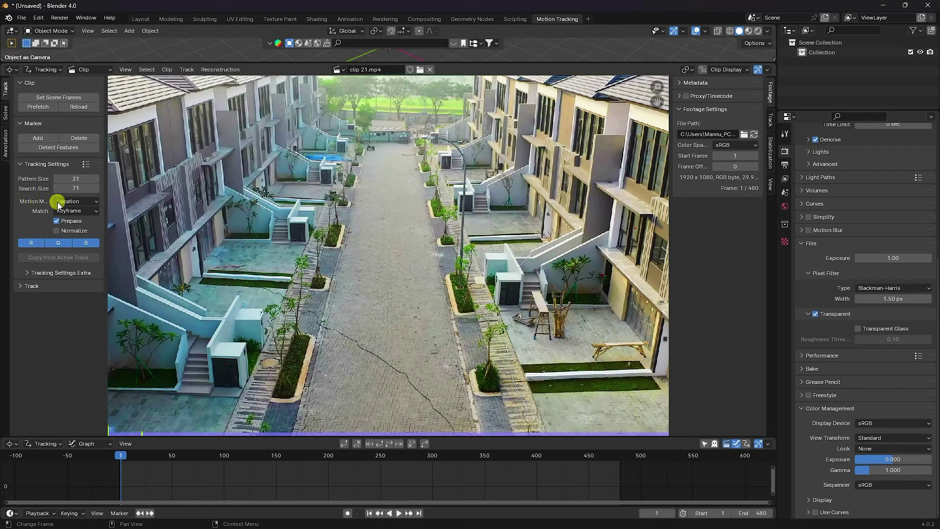
# Try the Location & Rotation motion model, play the clip to review it, and rewind
pyautogui.click(73, 201)
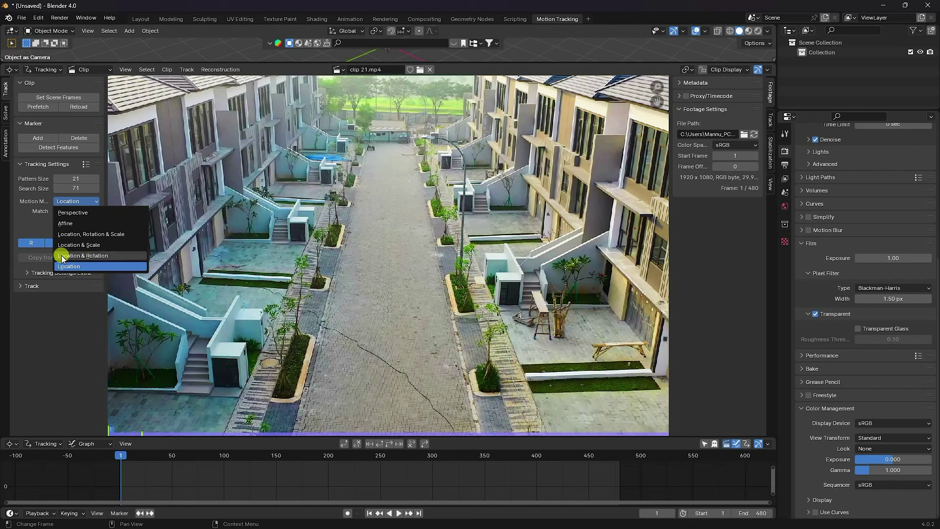
pyautogui.click(100, 256)
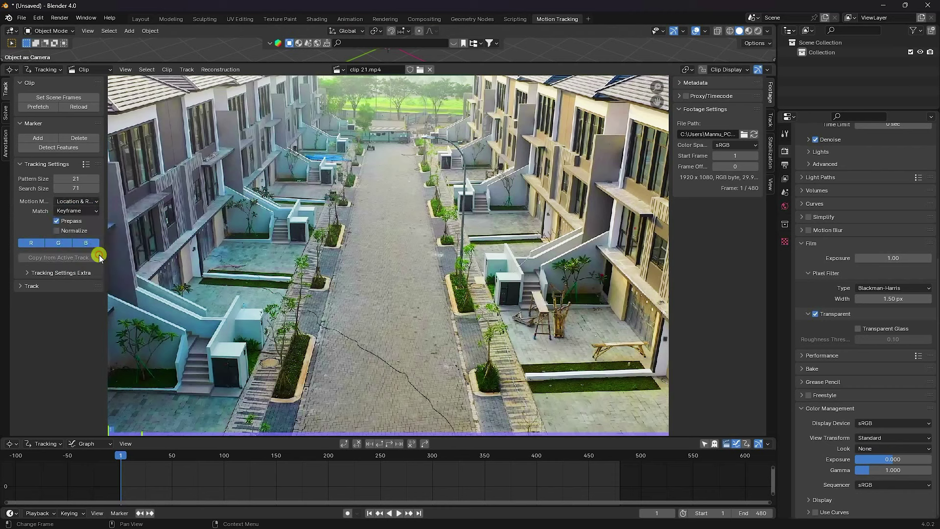
pyautogui.click(398, 513)
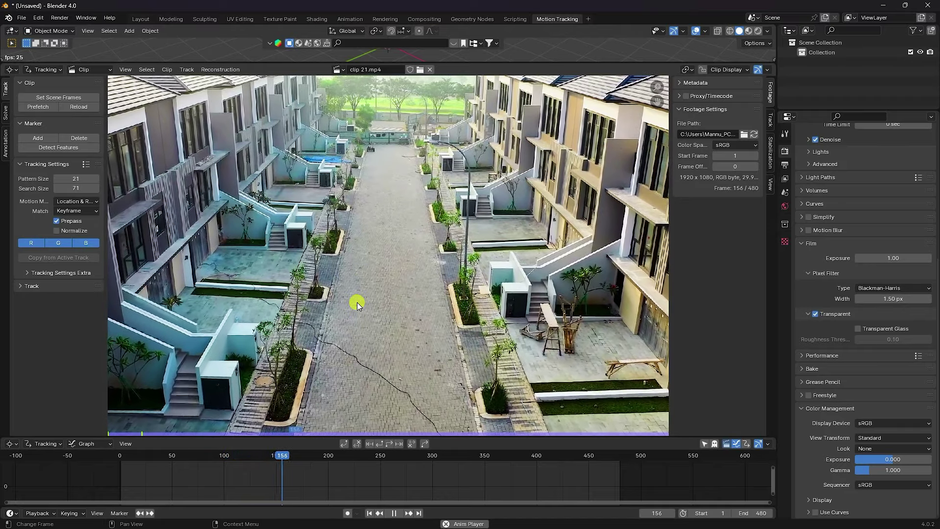
pyautogui.click(394, 513)
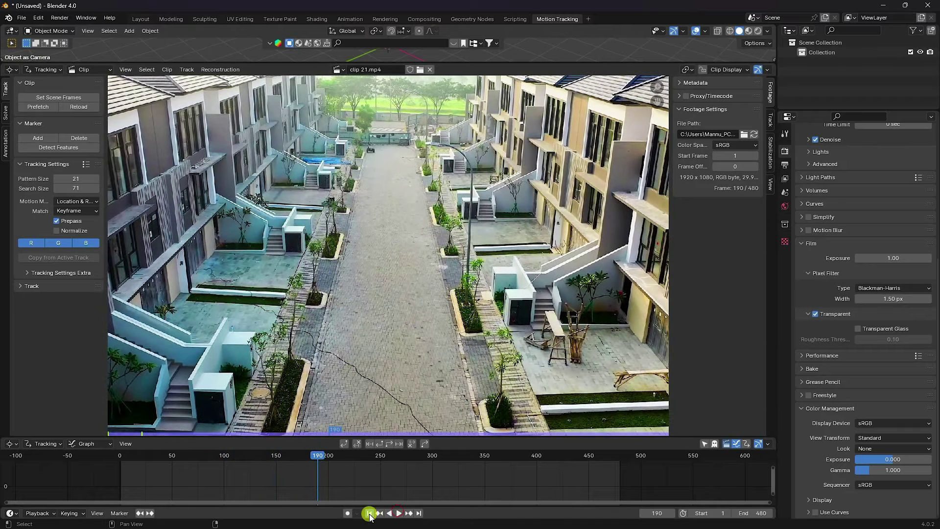
pyautogui.click(369, 513)
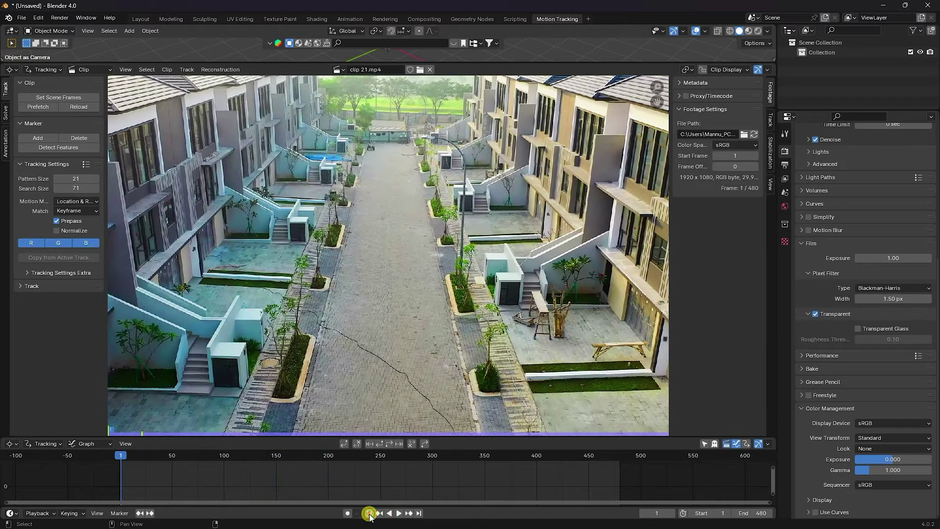
# Switch the motion model to Perspective and set the minimum correlation to 0.9
pyautogui.click(89, 201)
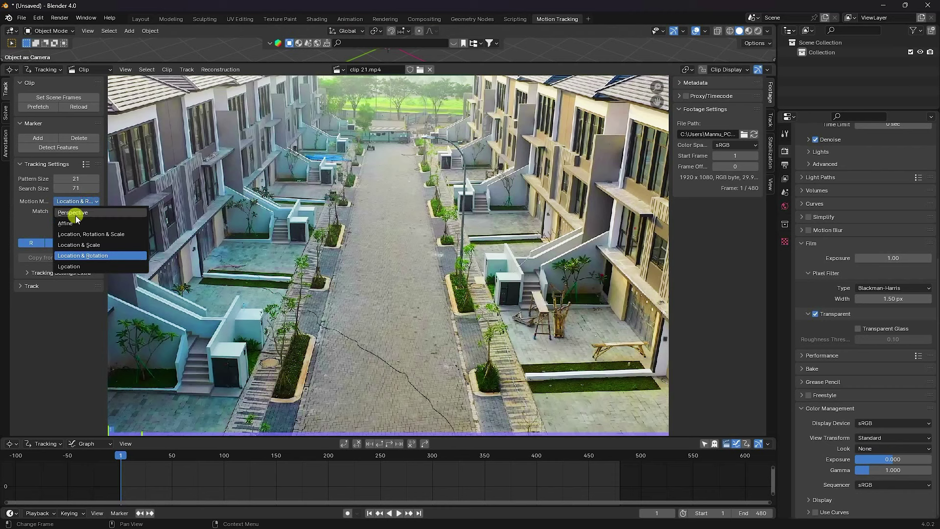
pyautogui.click(76, 201)
pyautogui.click(73, 213)
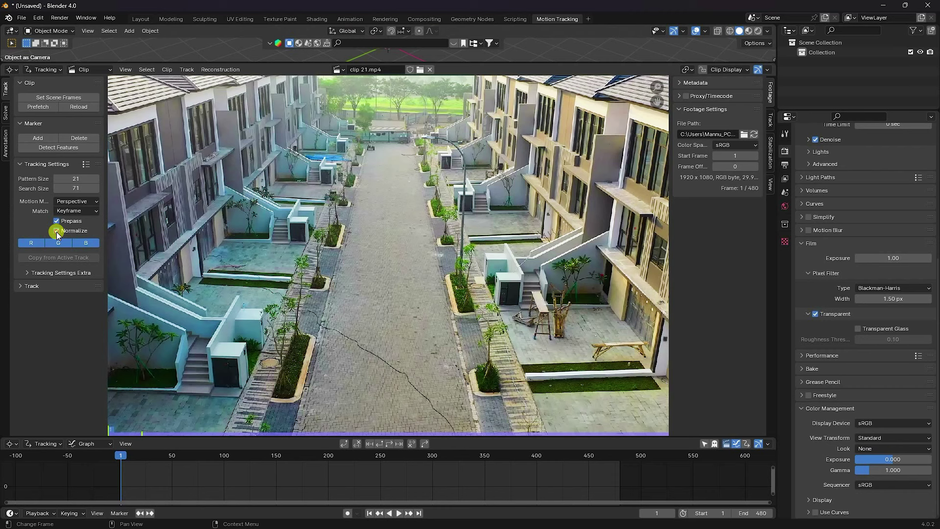
pyautogui.click(28, 273)
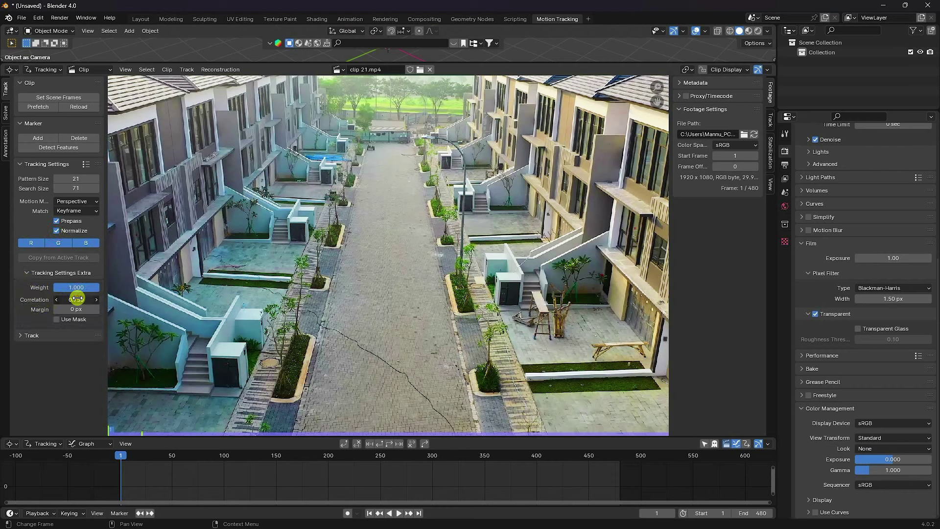
pyautogui.press('Return')
# Detect features at threshold 0.08 and distance 80, track forward to frame 480, and detect again
pyautogui.click(65, 152)
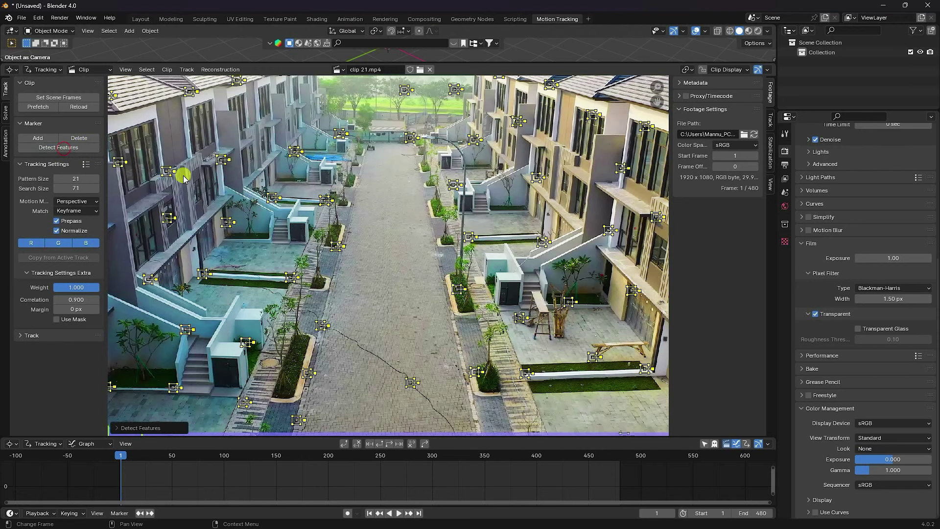
pyautogui.click(146, 429)
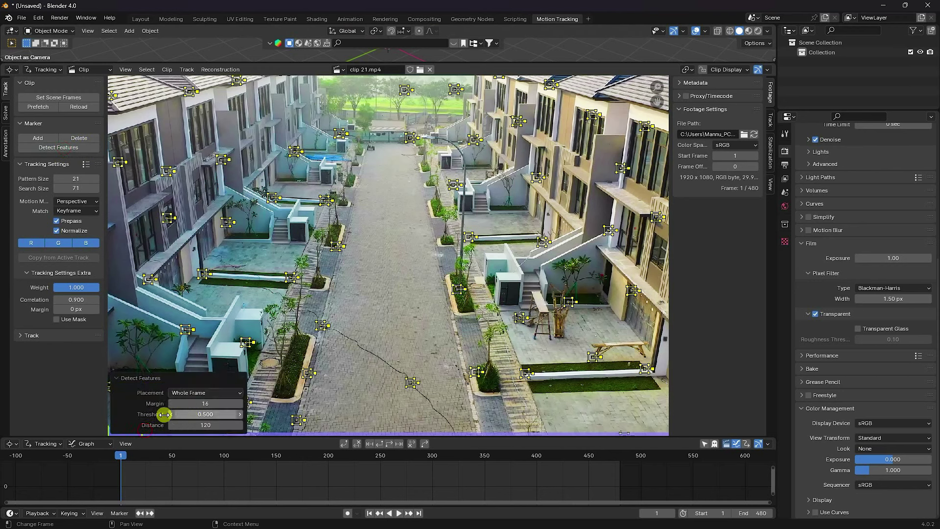
pyautogui.click(218, 413)
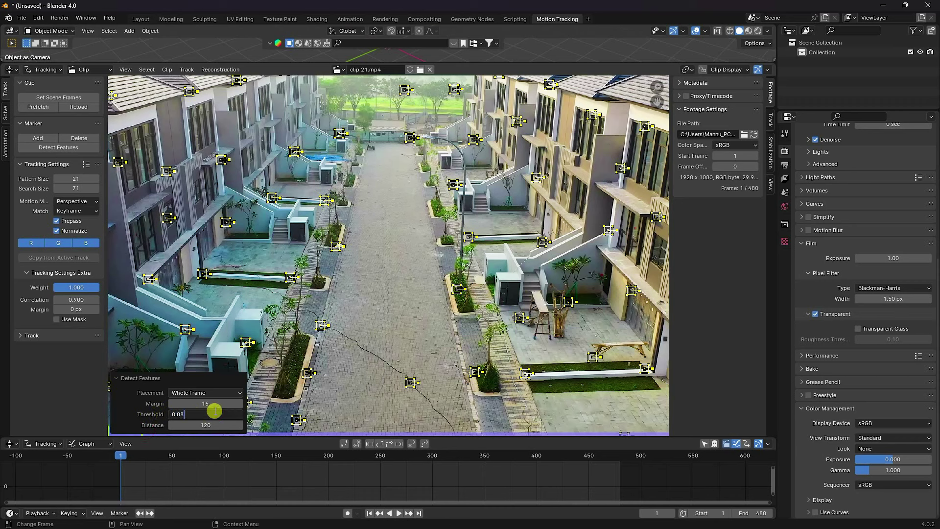
pyautogui.press('Return')
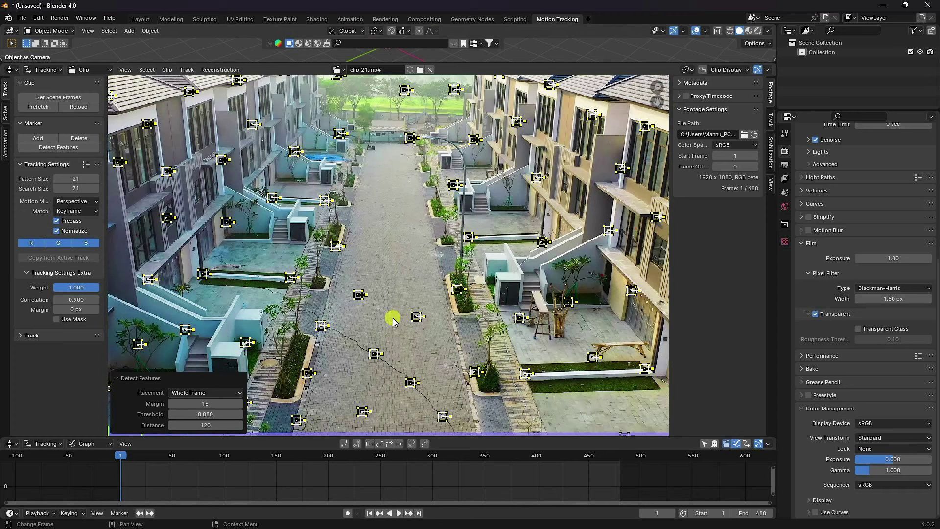
pyautogui.click(211, 423)
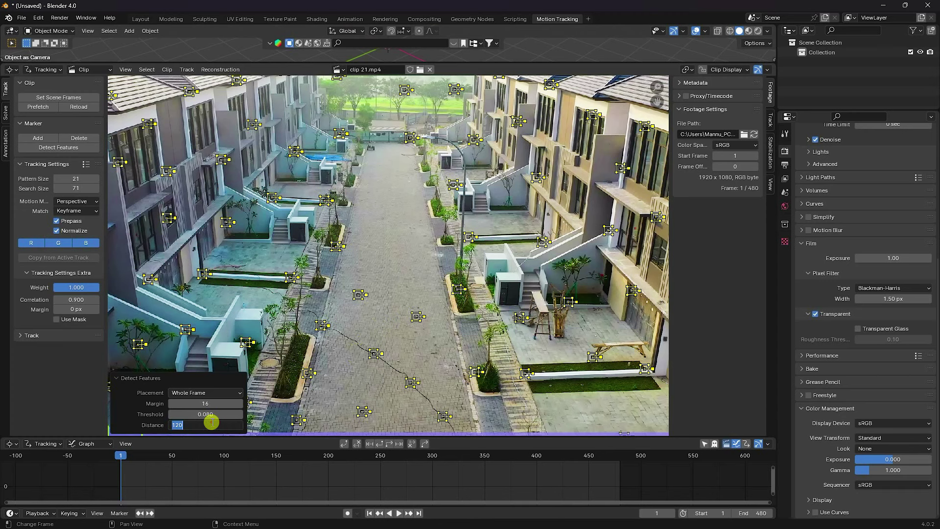
pyautogui.press('Return')
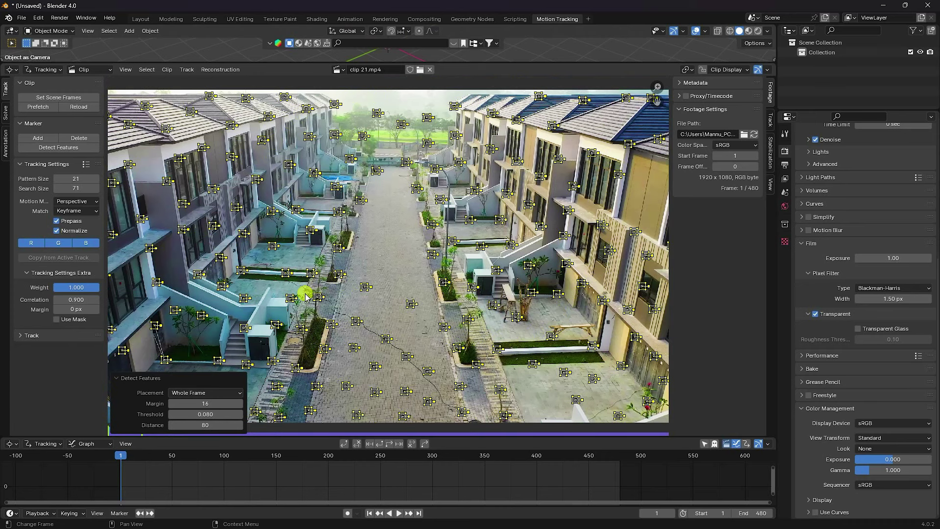
pyautogui.click(391, 444)
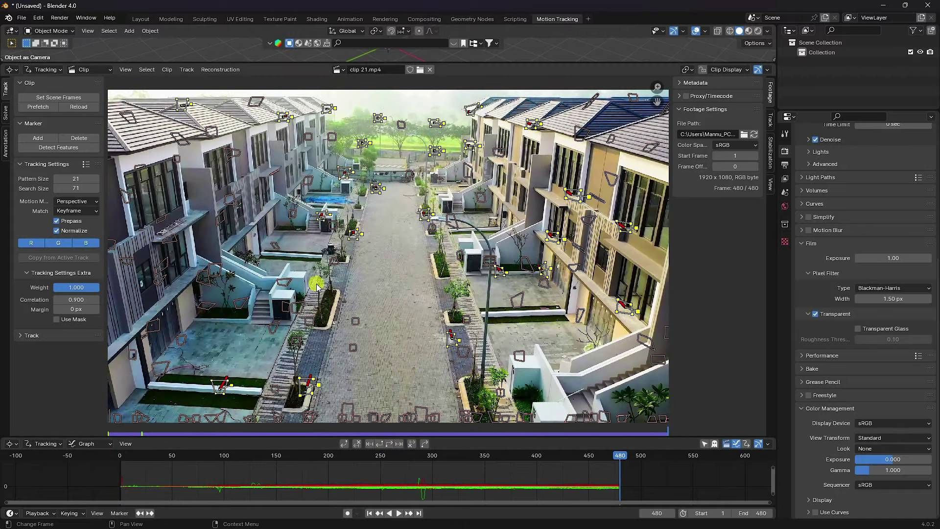
pyautogui.click(53, 148)
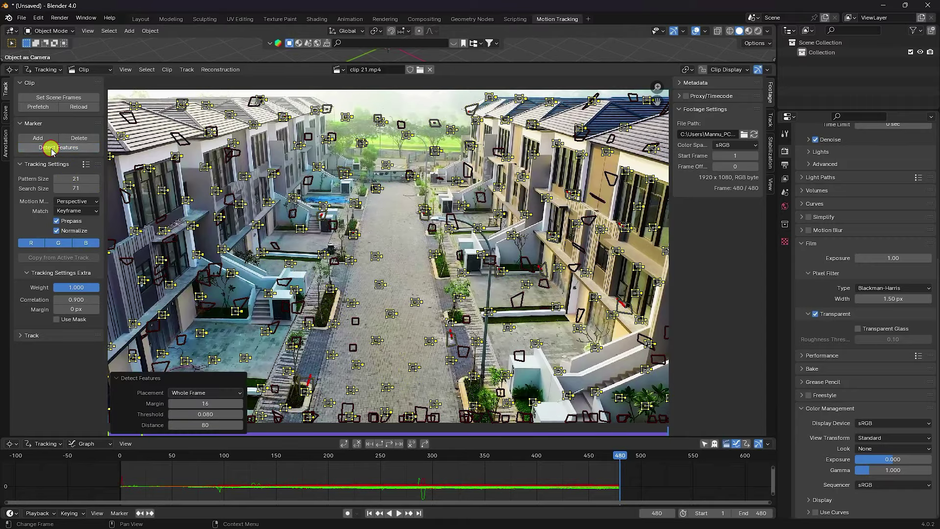
# Track the new markers backward from frame 480 to frame 1 and show the Solve tab
pyautogui.click(378, 443)
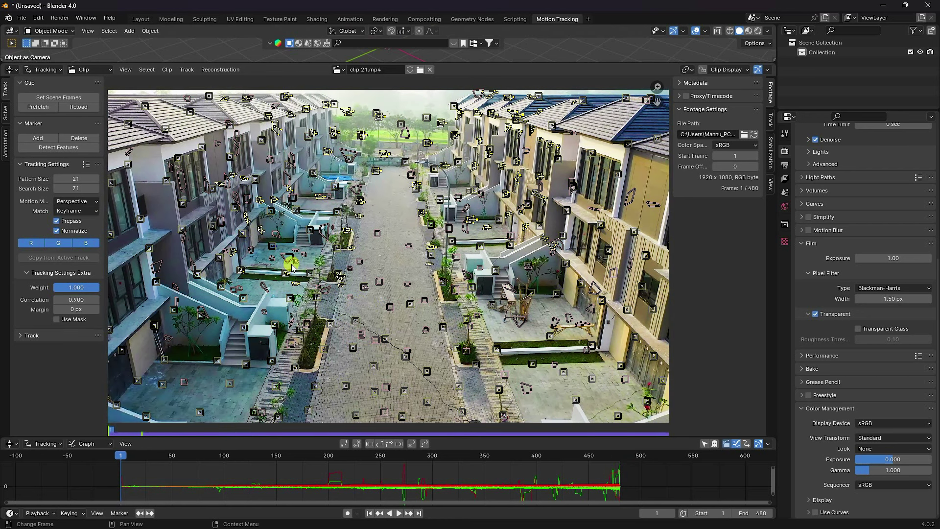
pyautogui.click(5, 116)
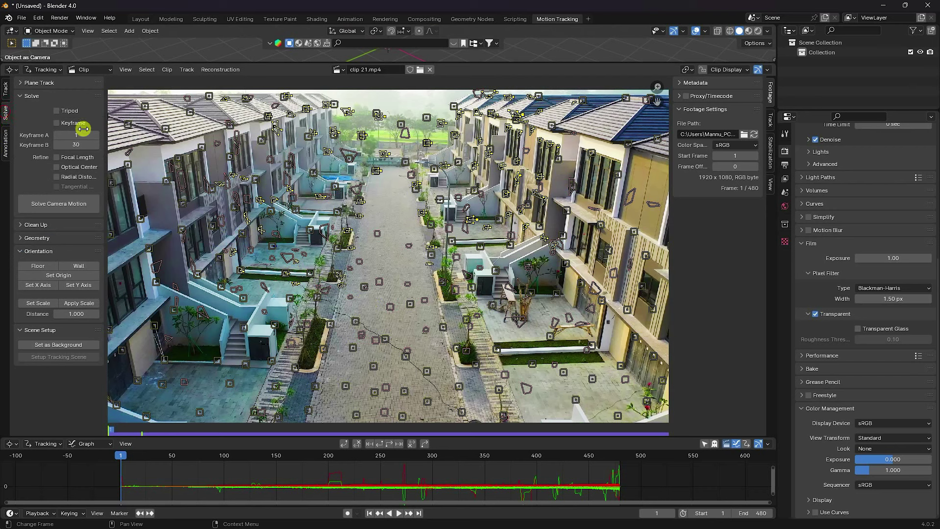
# Enable automatic Keyframe selection and Radial Distortion refinement, then filter for problematic tracks
pyautogui.click(56, 123)
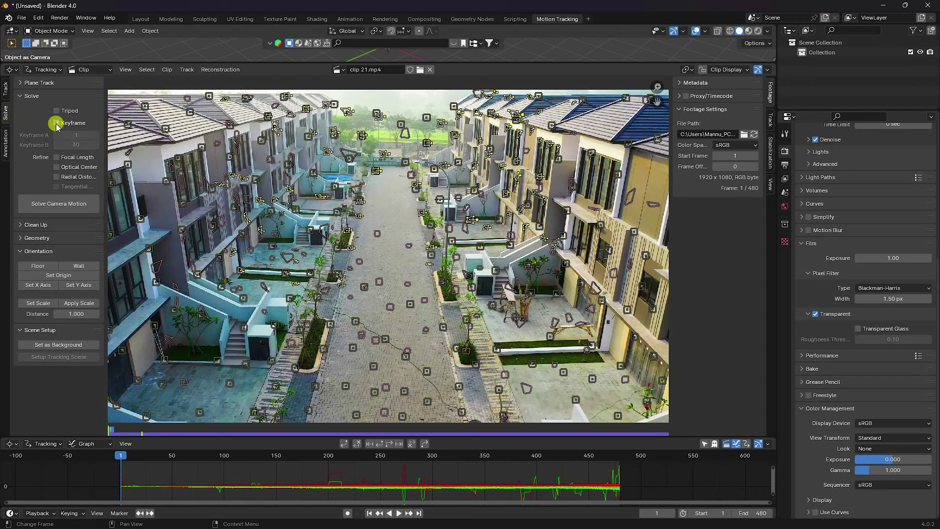
pyautogui.click(57, 177)
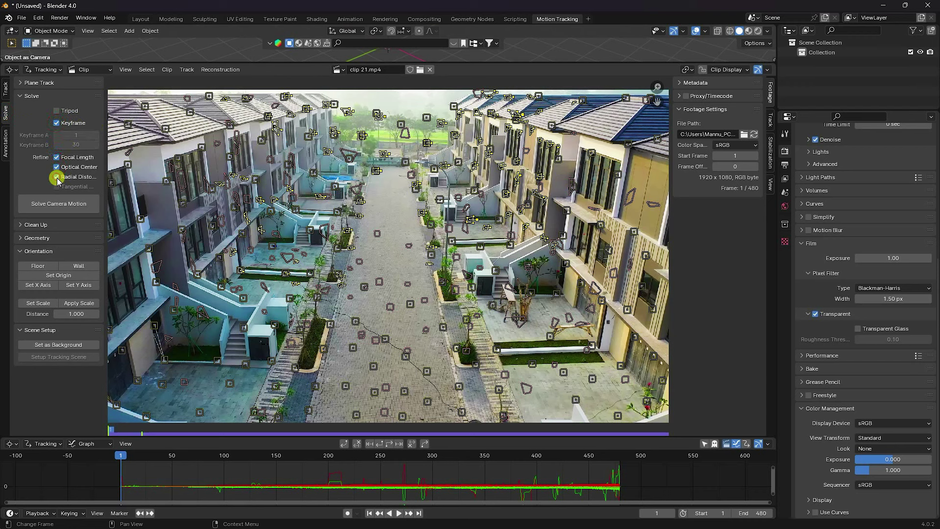
pyautogui.click(19, 225)
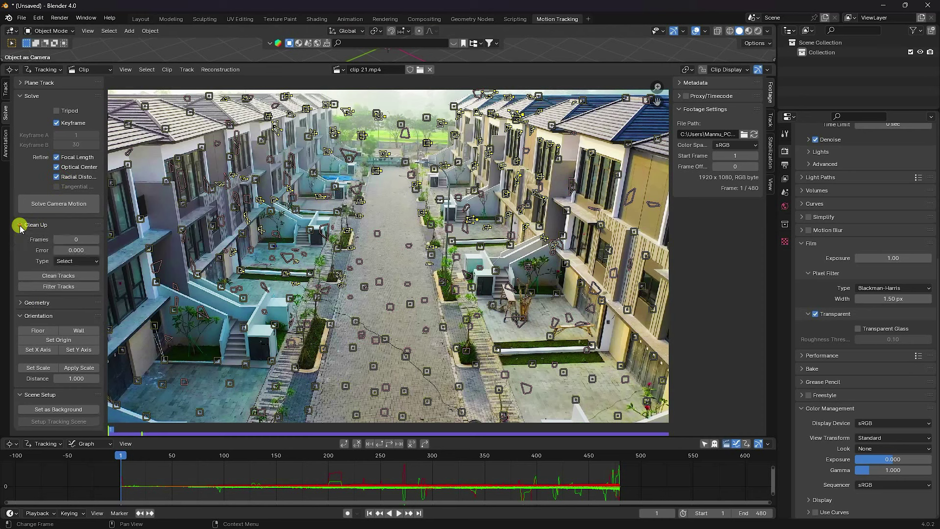
pyautogui.click(50, 290)
# Try a track threshold of 10, settle on 5, and delete the 14 flagged tracks
pyautogui.click(225, 423)
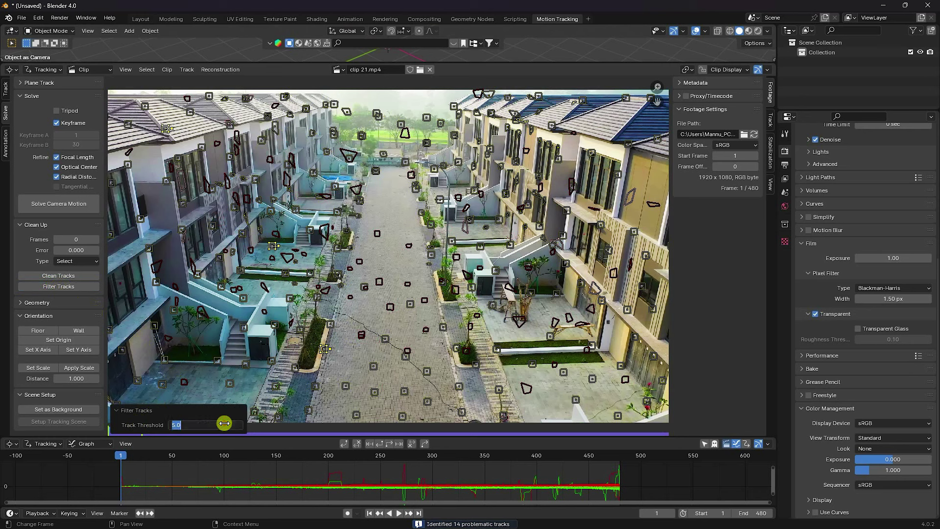
pyautogui.write('10')
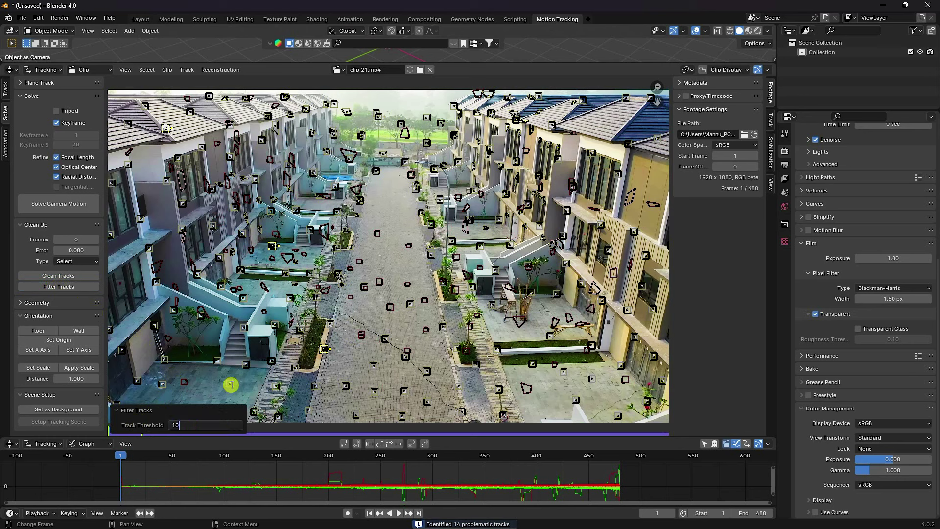
pyautogui.press('Return')
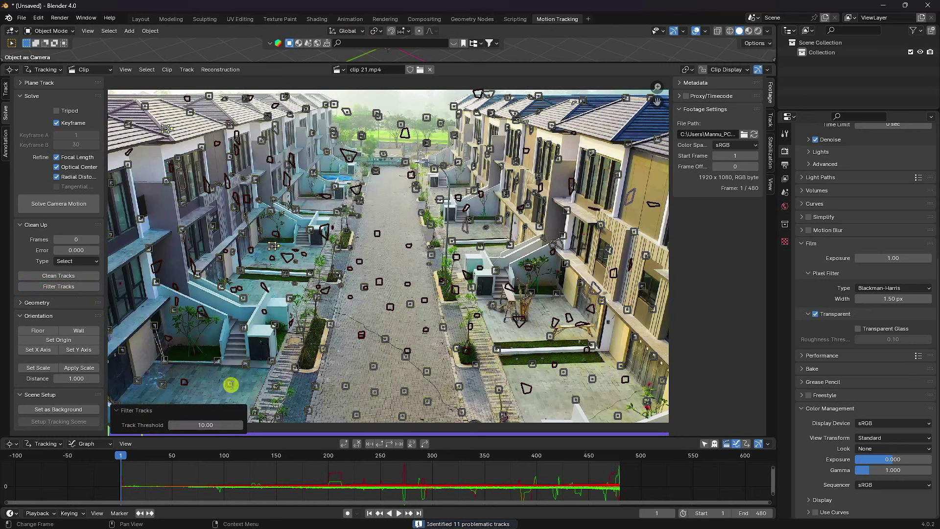
pyautogui.click(209, 425)
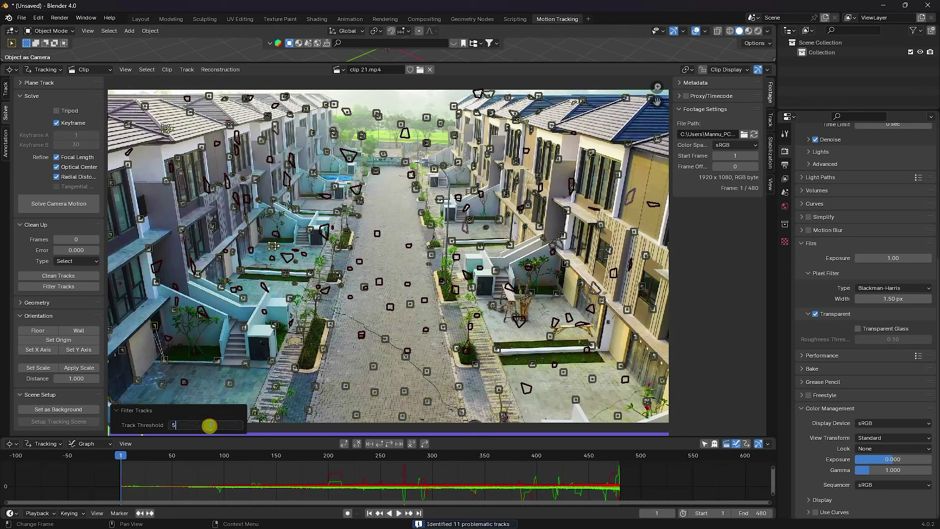
pyautogui.press('Return')
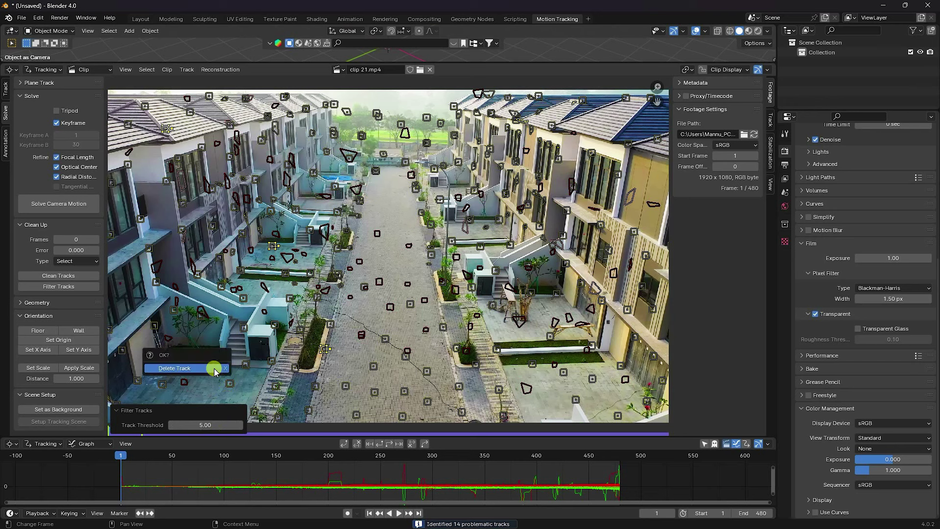
pyautogui.click(201, 371)
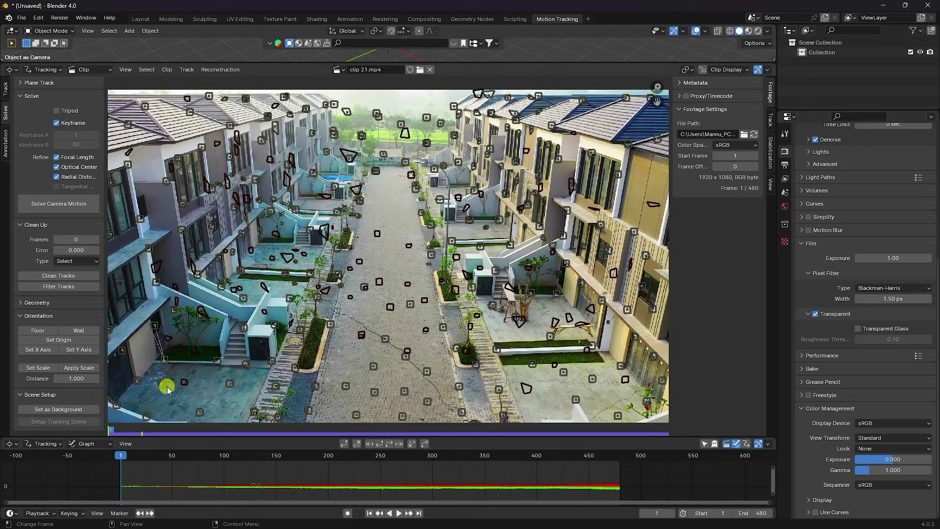
# Solve the camera motion to a 0.28 px error and clean tracks at reprojection error 2
pyautogui.click(60, 206)
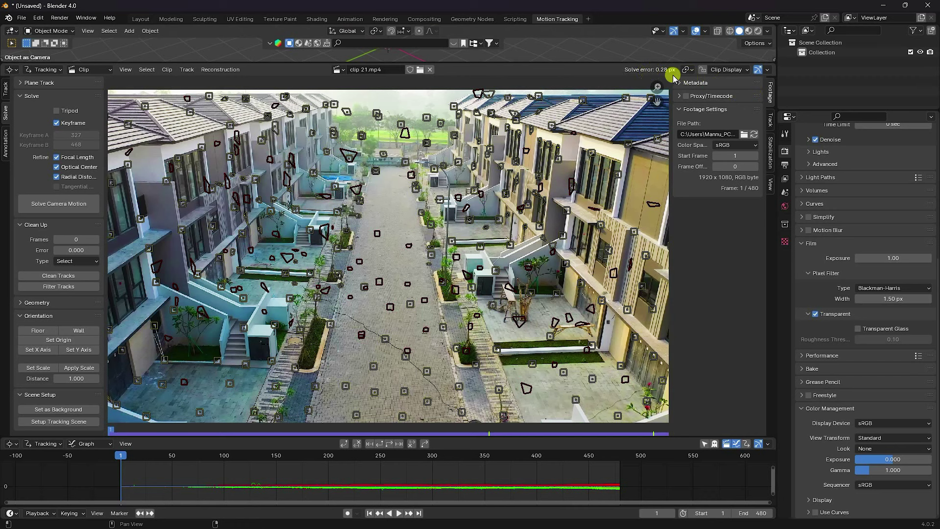
pyautogui.click(51, 275)
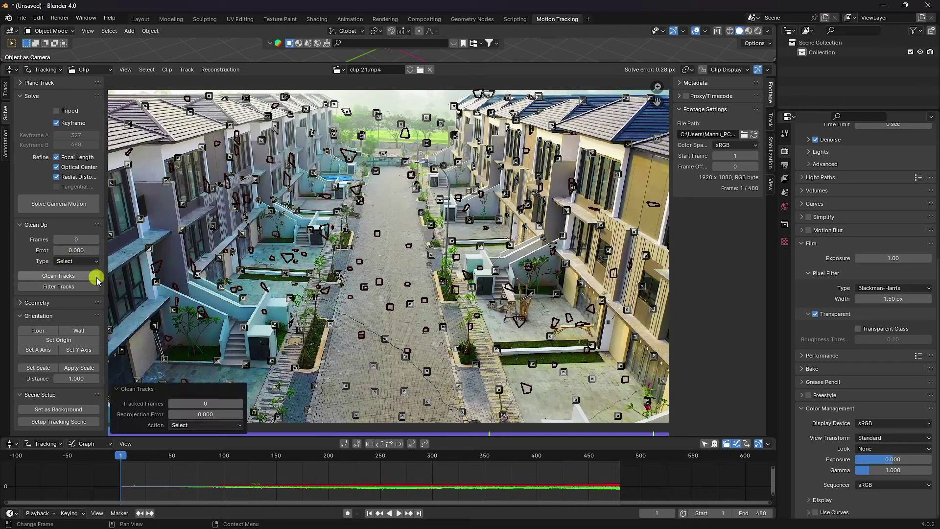
pyautogui.click(218, 416)
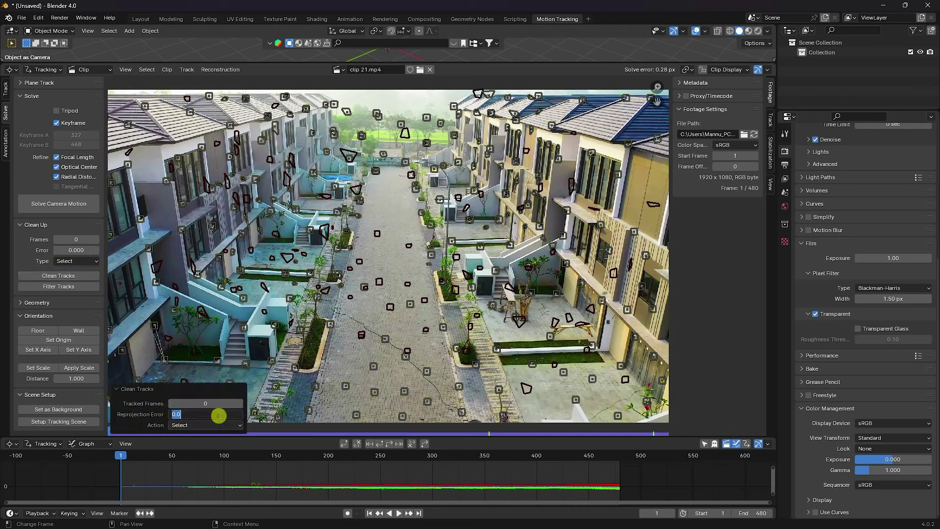
pyautogui.write('2')
pyautogui.press('Return')
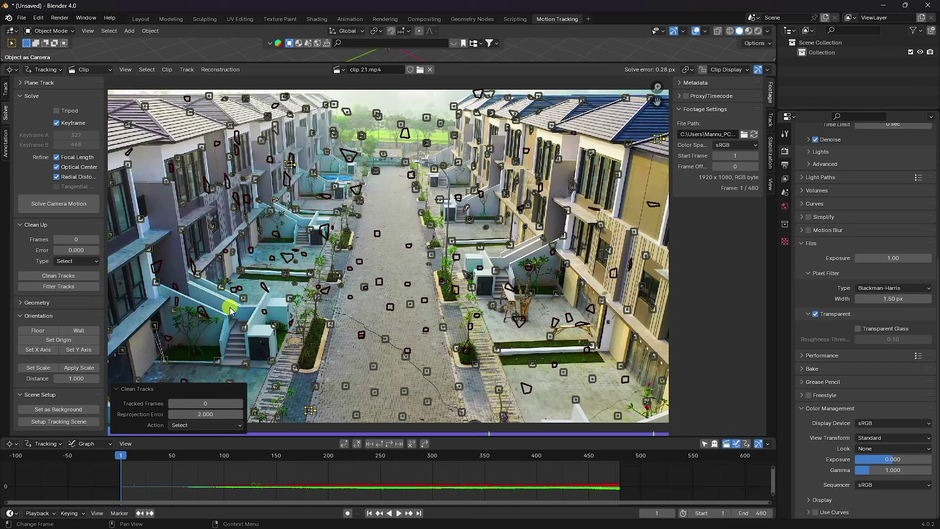
# Lower the reprojection error limit to 1 and delete the selected bad tracks
pyautogui.click(204, 415)
pyautogui.write('1')
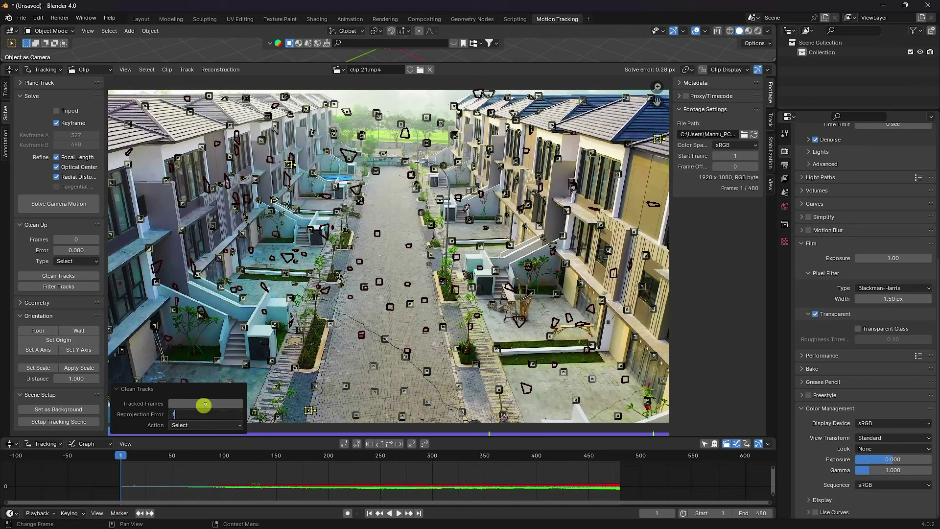
pyautogui.press('Return')
pyautogui.press('x')
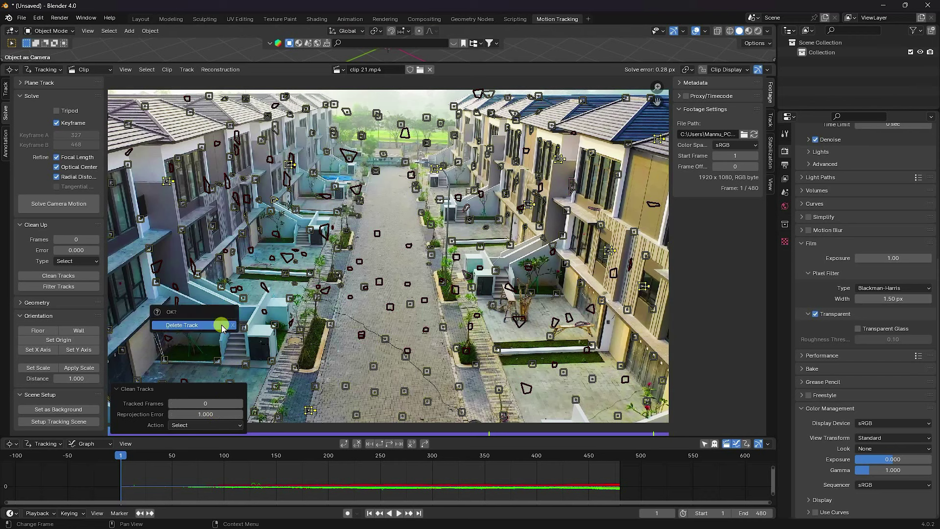
pyautogui.click(222, 327)
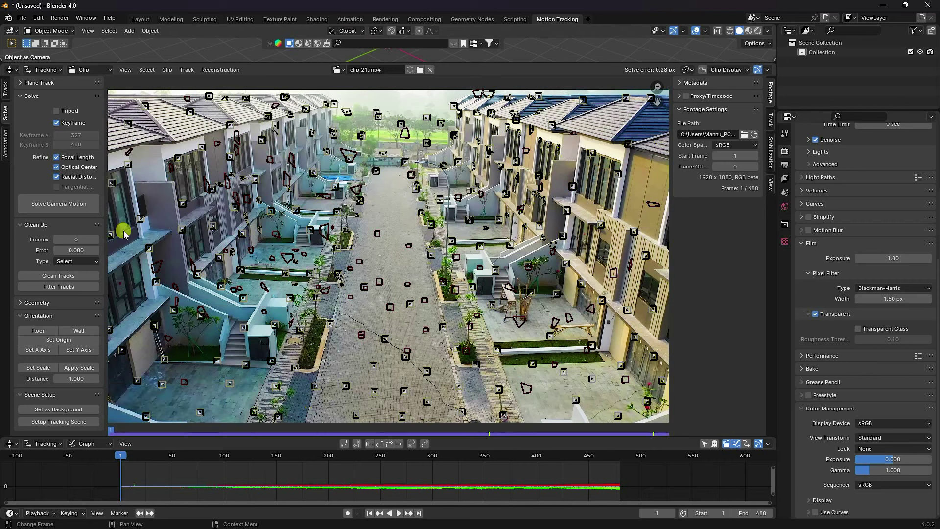
# Re-solve the camera to a 0.18 px error and hide the track outline shapes
pyautogui.click(37, 204)
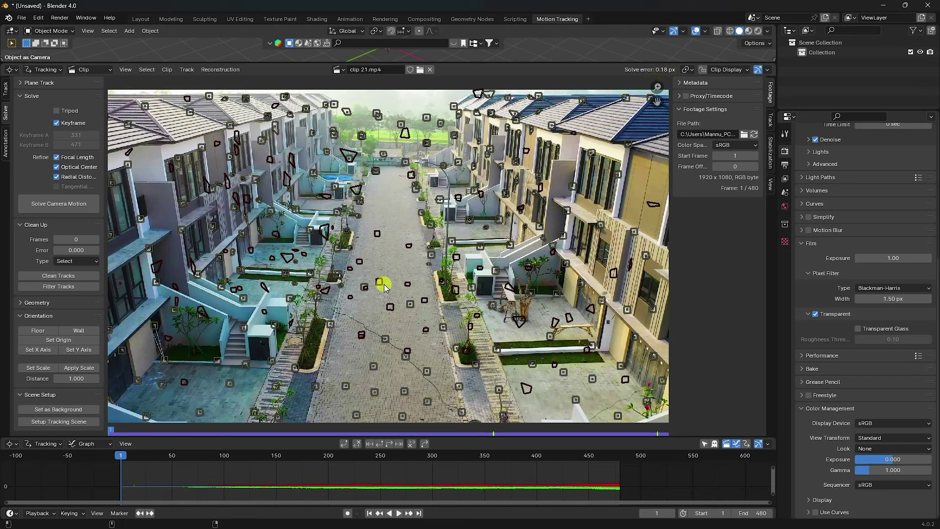
pyautogui.hotkey('ctrl', 'z')
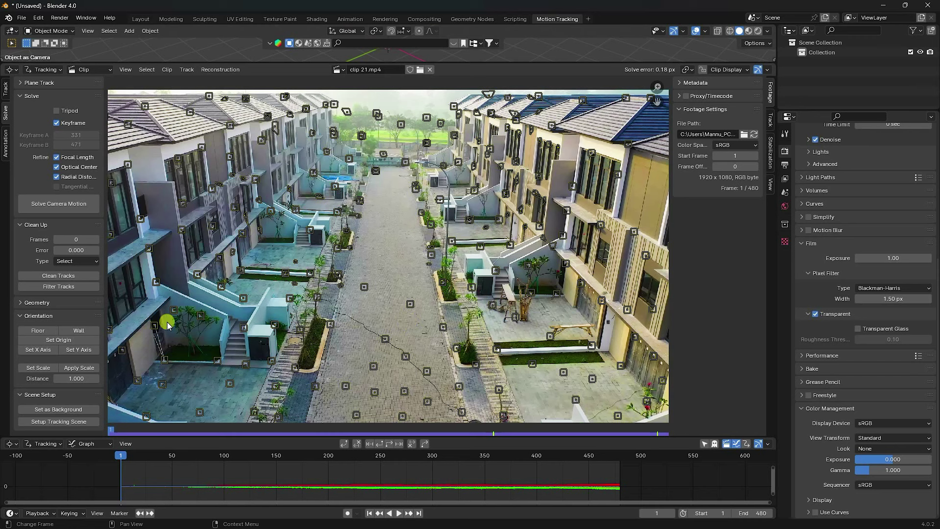
# Set up the tracking scene and define the floor from the selected road markers
pyautogui.click(47, 423)
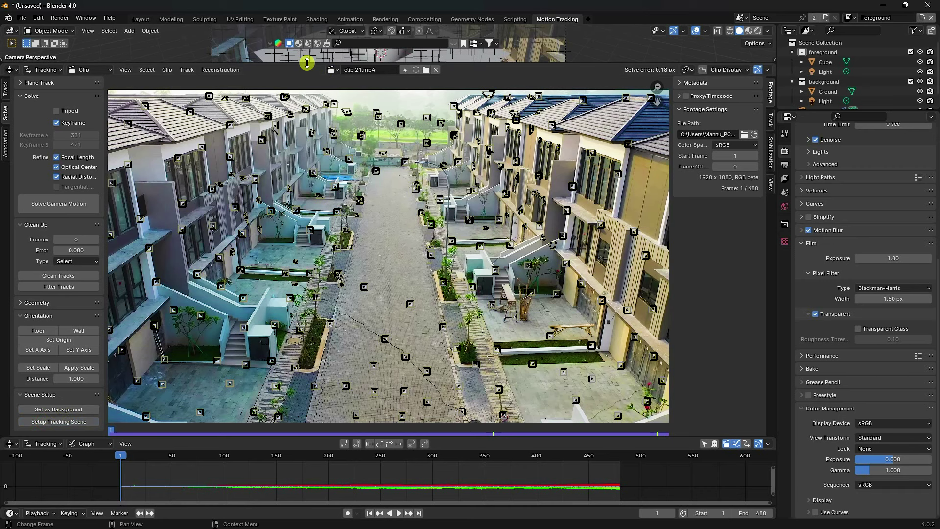
pyautogui.moveTo(307, 63); pyautogui.dragTo(280, 160)
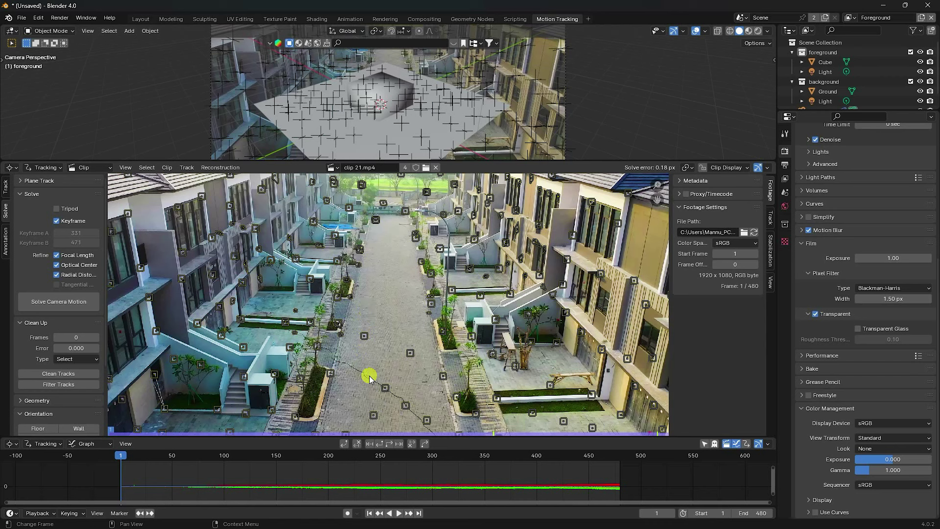
pyautogui.click(368, 337)
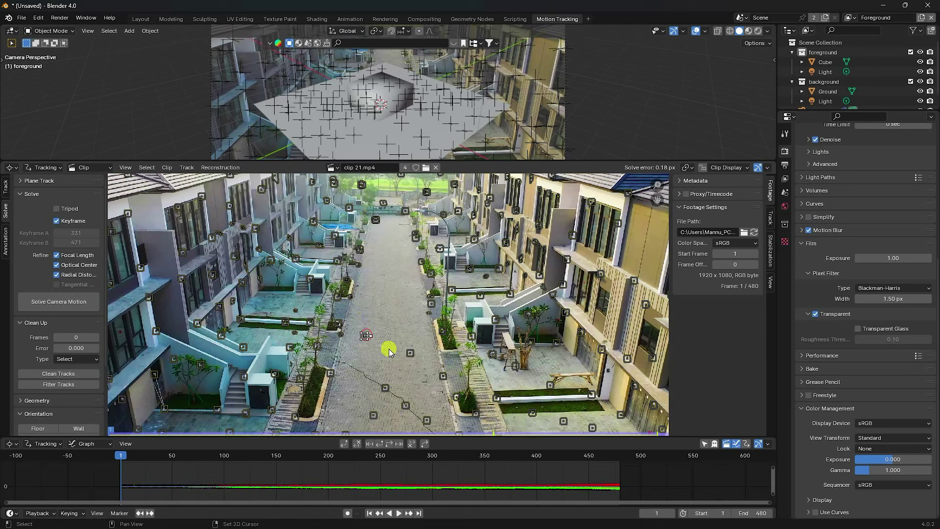
pyautogui.click(411, 352)
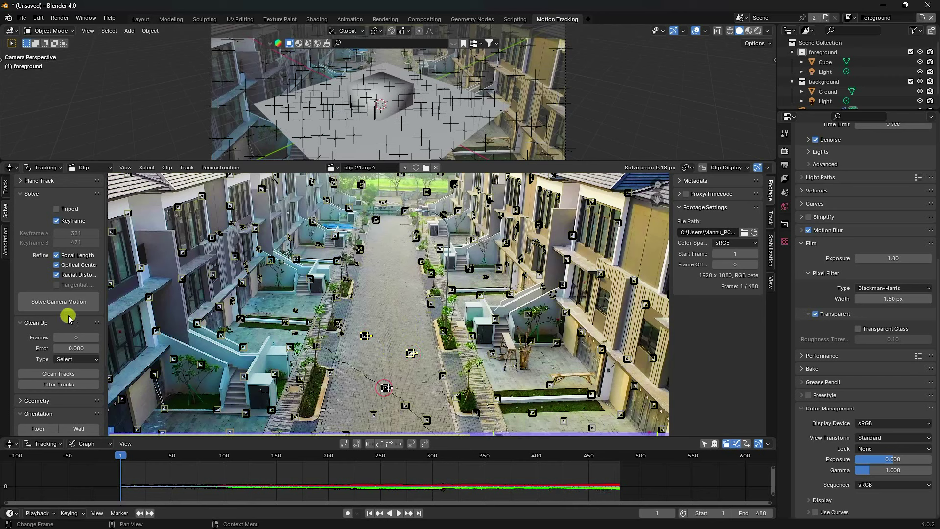
pyautogui.scroll(-5, 84, 310)
pyautogui.click(33, 337)
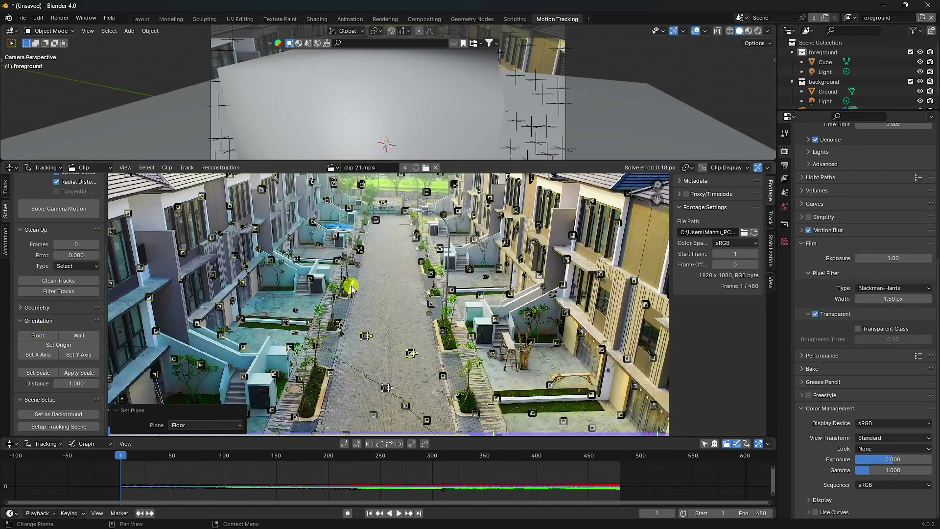
# Scale the solve to a 5.000 distance between two markers and set the origin at another marker
pyautogui.click(365, 336)
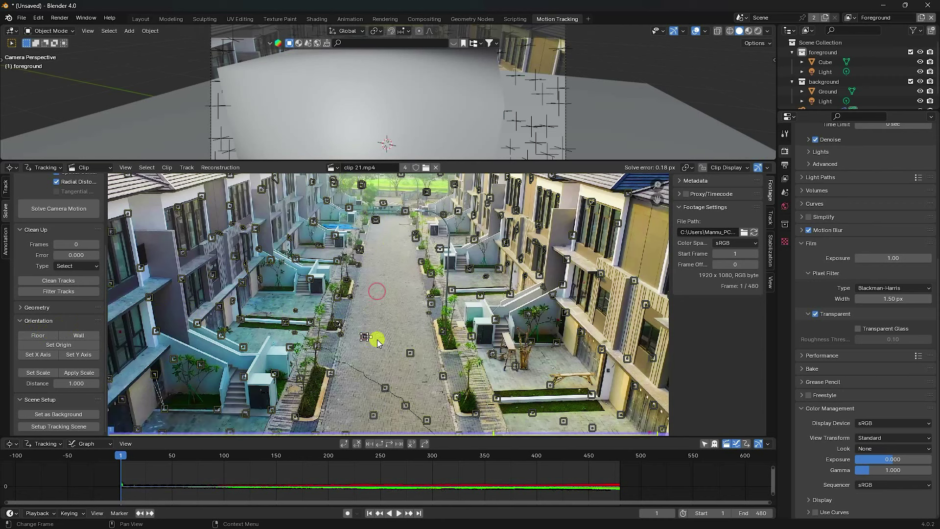
pyautogui.keyDown('shift'); pyautogui.click(411, 353); pyautogui.keyUp('shift')
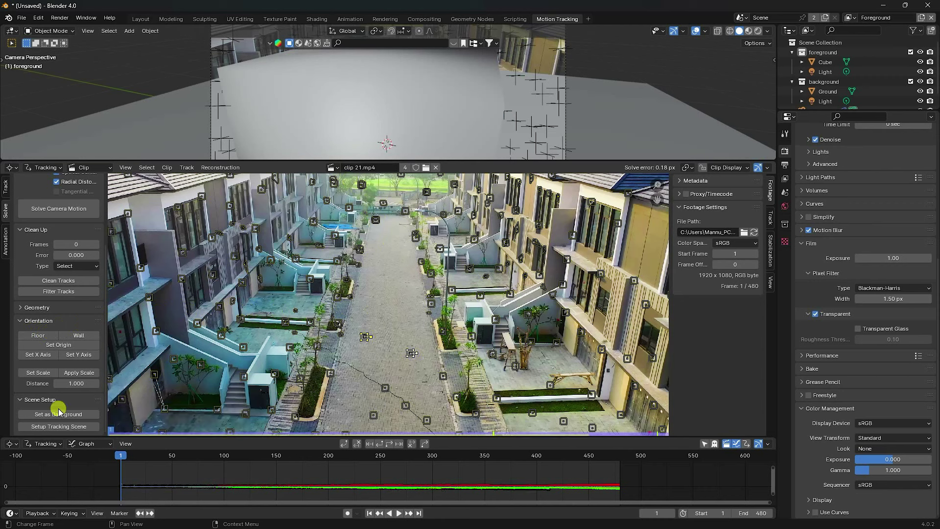
pyautogui.click(82, 384)
pyautogui.write('5')
pyautogui.press('Return')
pyautogui.click(38, 373)
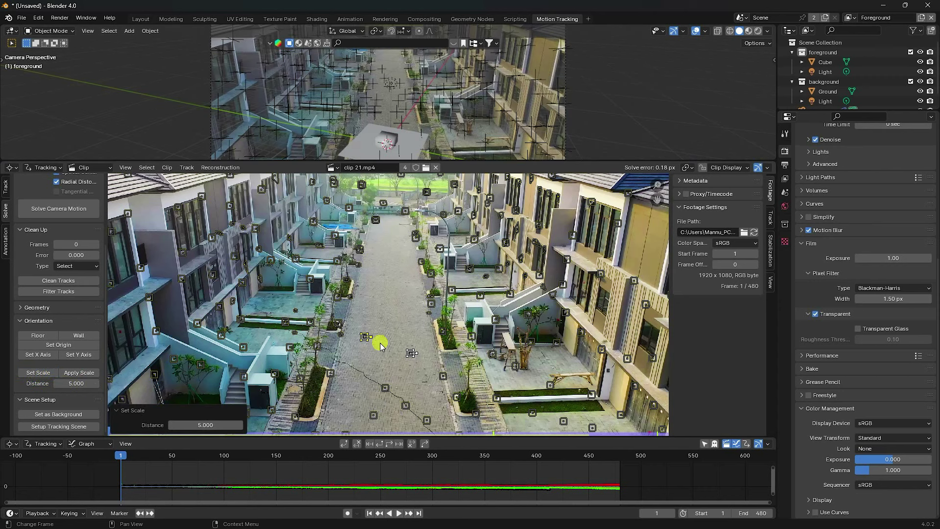
pyautogui.click(386, 388)
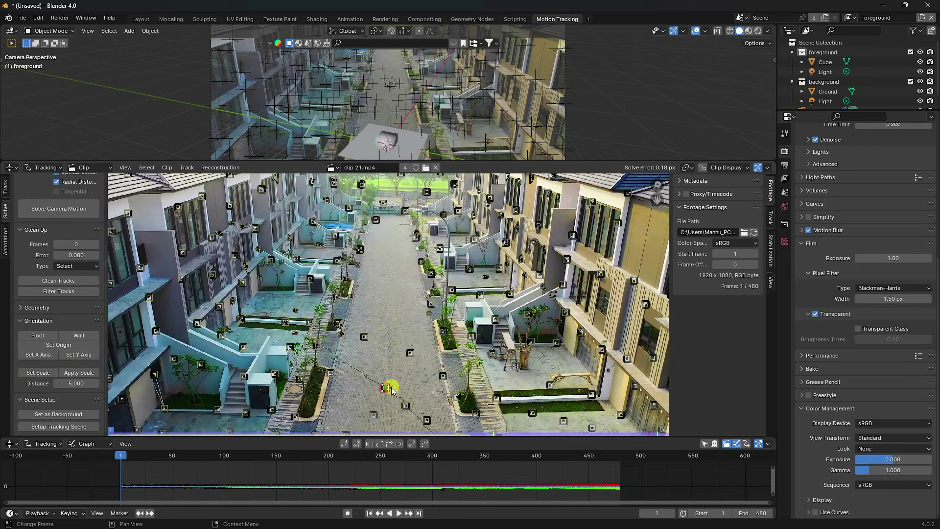
pyautogui.click(67, 346)
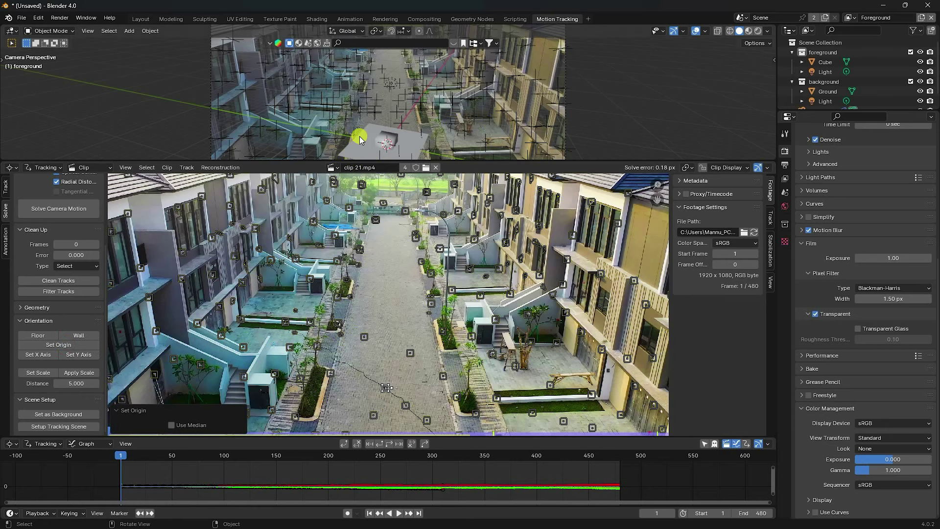
# In the Layout workspace, view the scene through the tracked camera
pyautogui.click(146, 19)
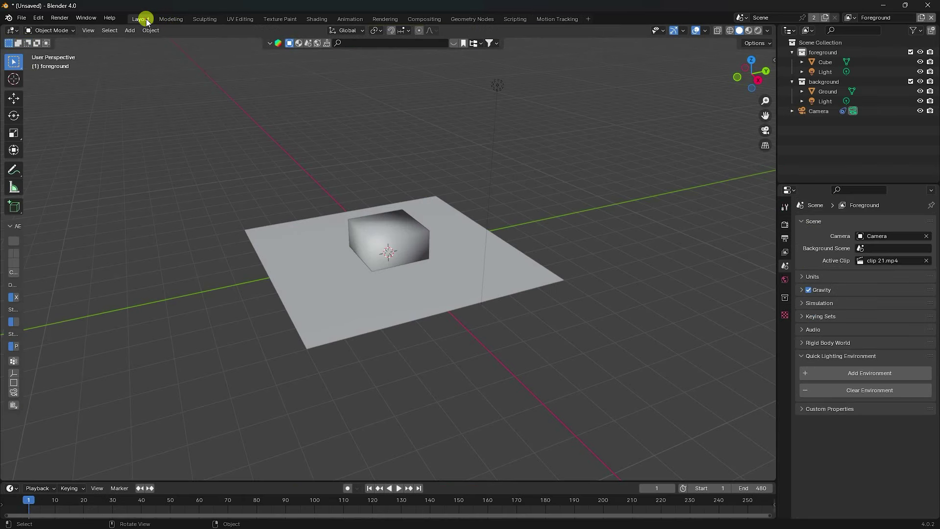
pyautogui.press('KP_0')
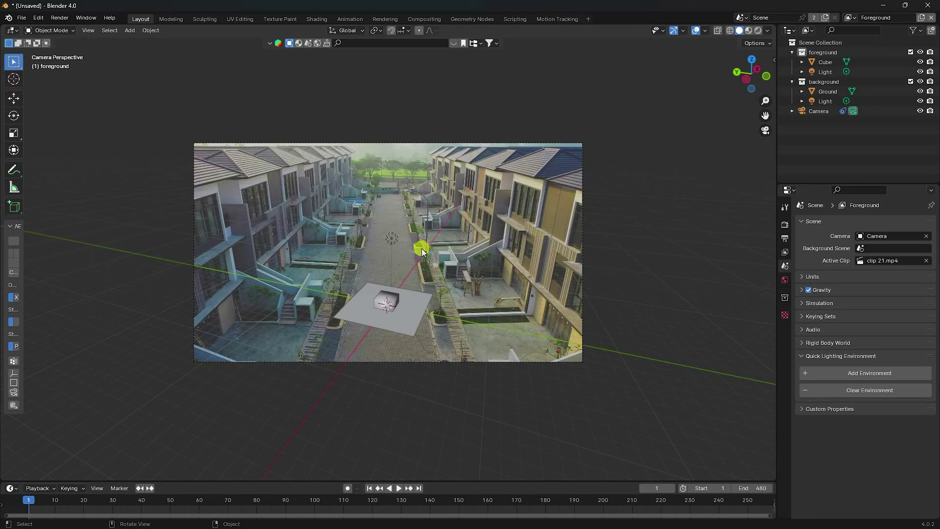
pyautogui.scroll(3, 397, 337)
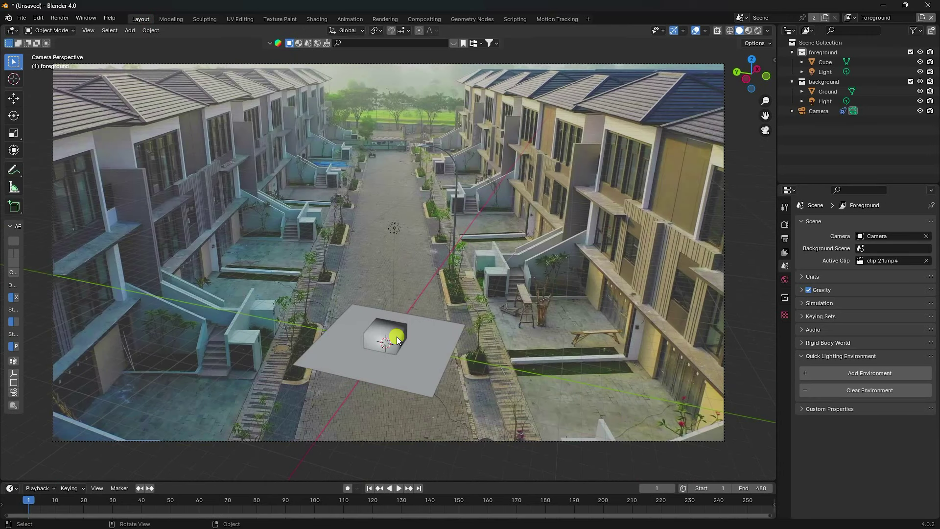
pyautogui.scroll(2, 397, 337)
pyautogui.scroll(-2, 399, 335)
pyautogui.scroll(2, 400, 330)
# Set the Camera's background footage opacity to 1.0 and make transforms pivot around the 3D cursor
pyautogui.click(825, 110)
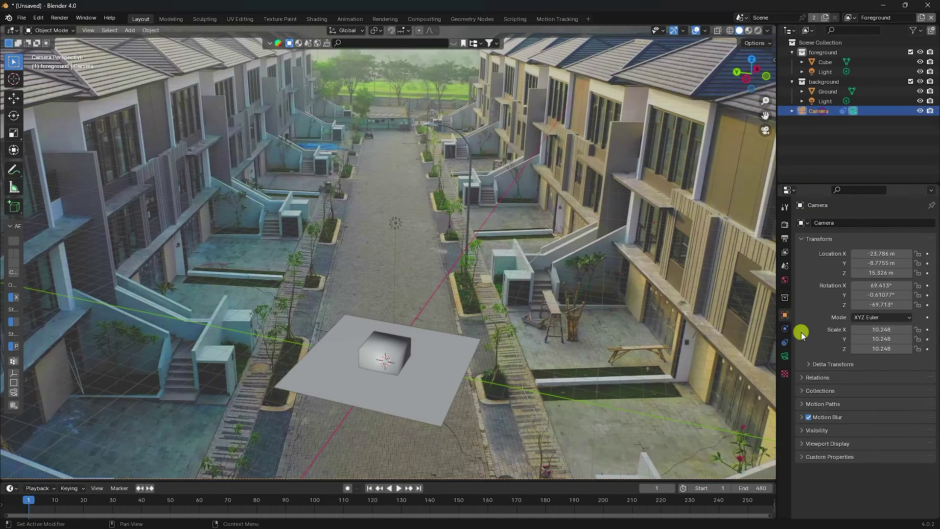
pyautogui.click(784, 356)
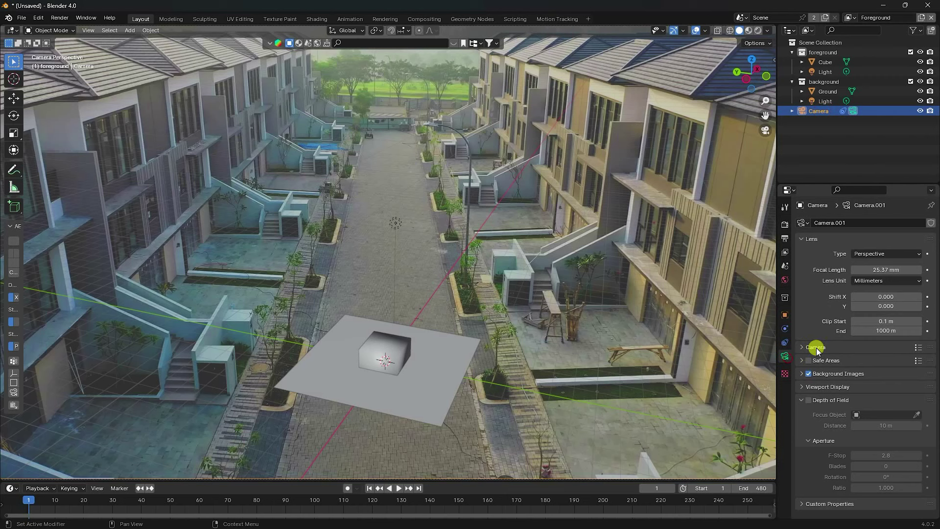
pyautogui.click(802, 374)
pyautogui.scroll(-5, 823, 418)
pyautogui.click(898, 416)
pyautogui.write('1')
pyautogui.press('Return')
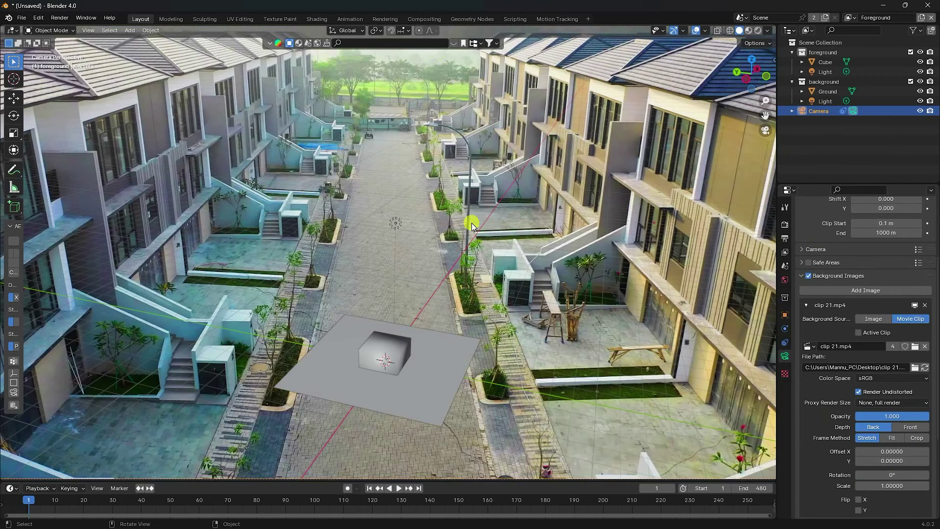
pyautogui.click(376, 32)
pyautogui.click(393, 65)
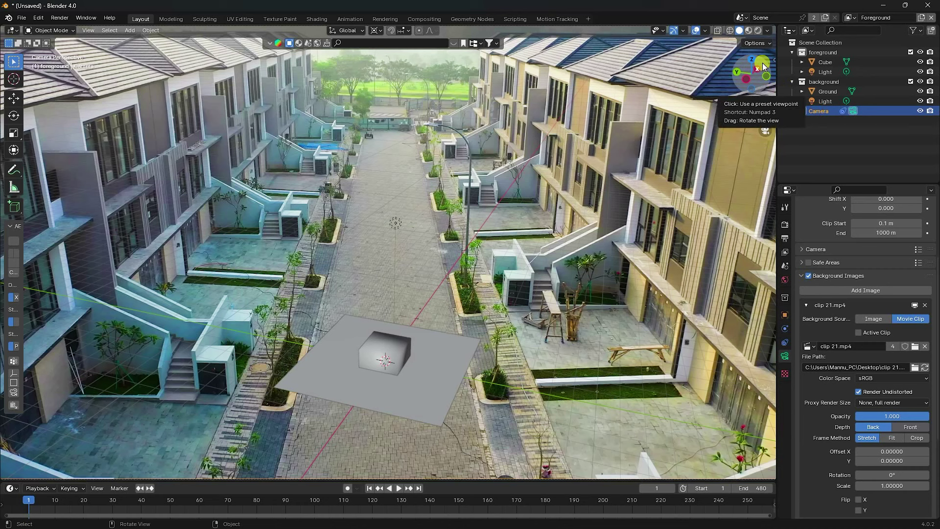
# Adjust the camera's X location, X rotation and Y location so the ground plane lines up with the street
pyautogui.click(774, 59)
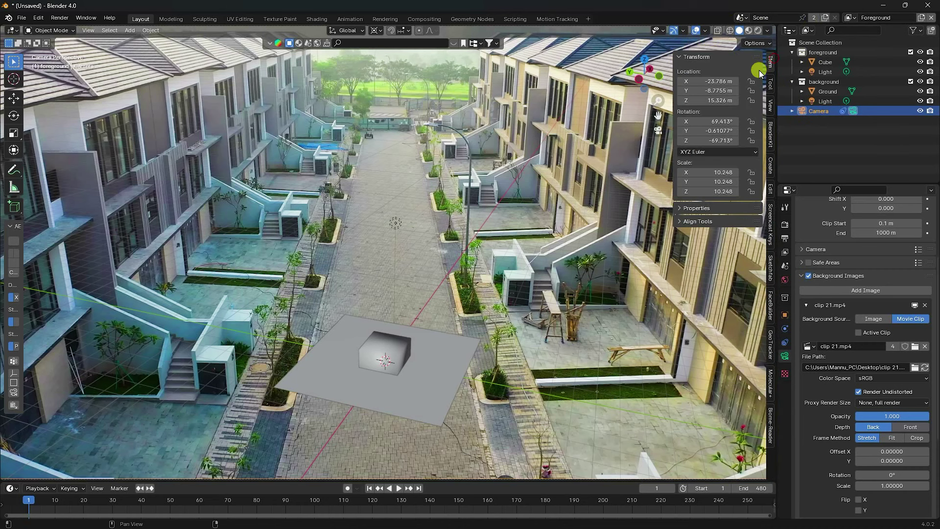
pyautogui.moveTo(697, 81); pyautogui.dragTo(696, 413)
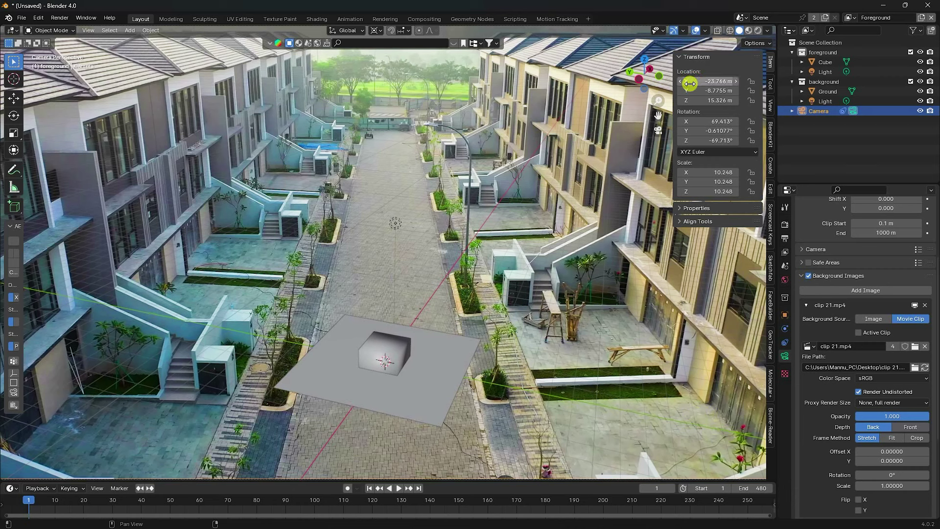
pyautogui.moveTo(694, 123)
pyautogui.mouseDown()
pyautogui.moveTo(707, 145)
pyautogui.moveTo(690, 141)
pyautogui.mouseUp()
pyautogui.moveTo(697, 91); pyautogui.dragTo(277, 138)
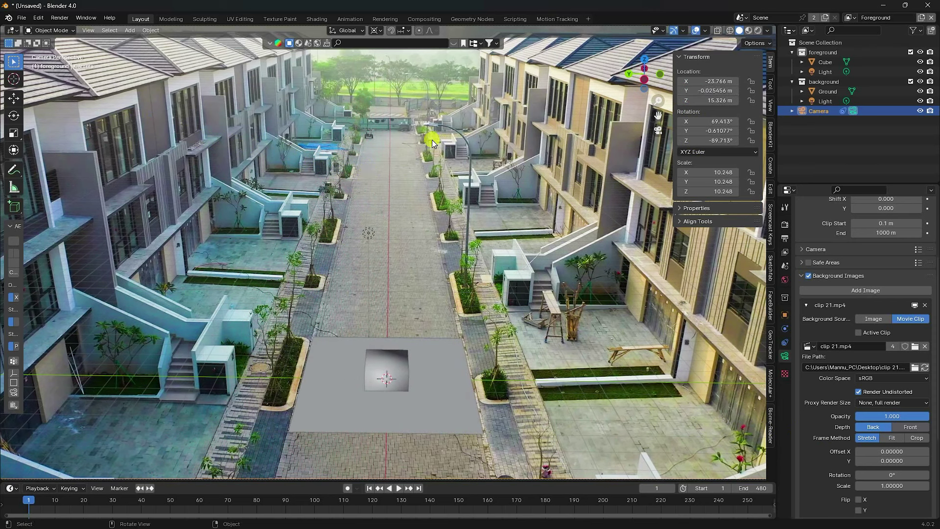
# Delete the cube and select the Ground plane
pyautogui.click(389, 366)
pyautogui.press('Delete')
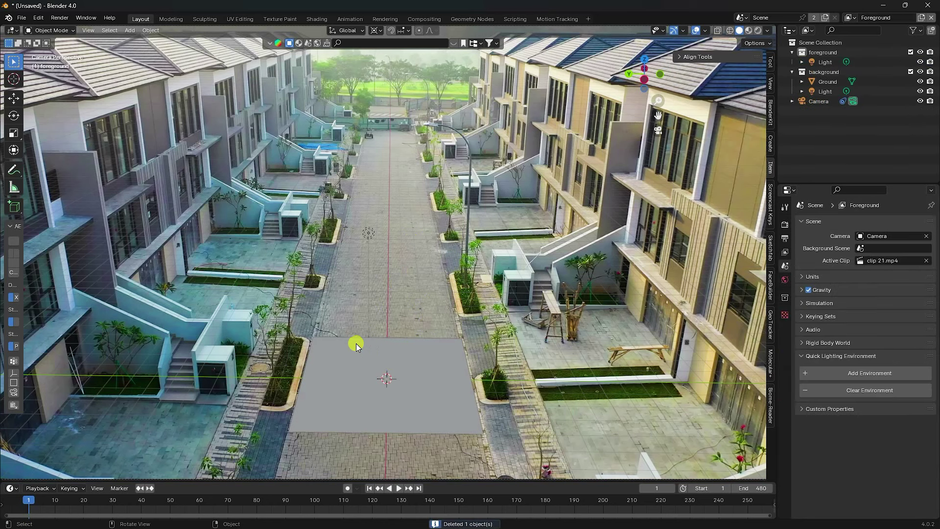
pyautogui.click(395, 364)
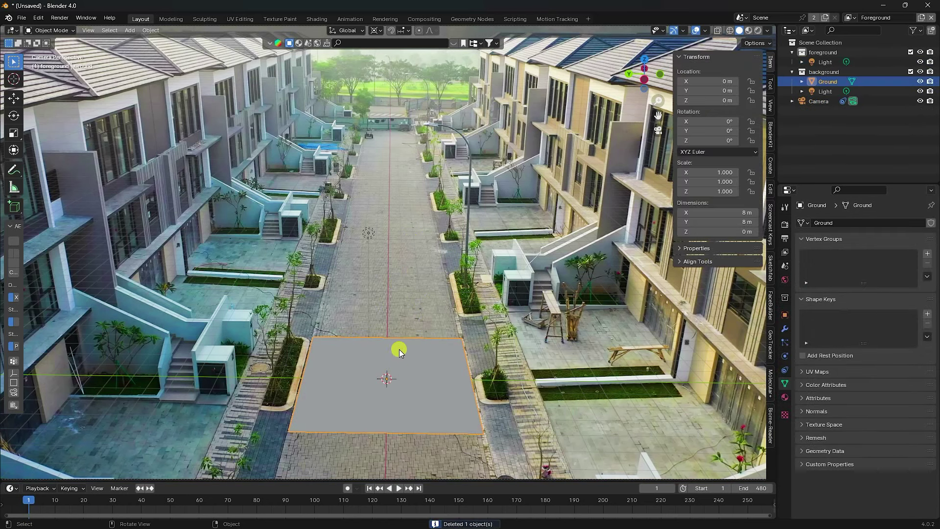
# Scale the Ground plane up to 2.257
pyautogui.press('s')
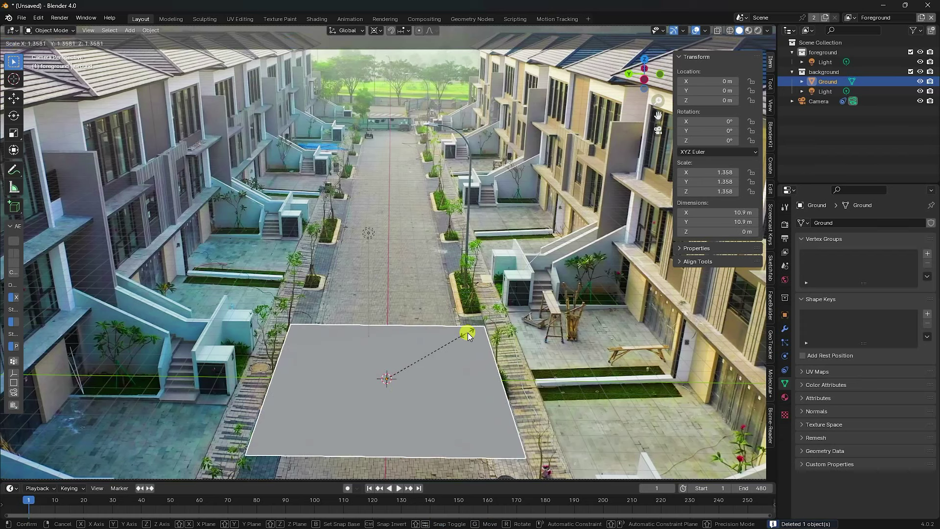
pyautogui.click(527, 318)
pyautogui.moveTo(451, 294); pyautogui.dragTo(178, 233, button='middle')
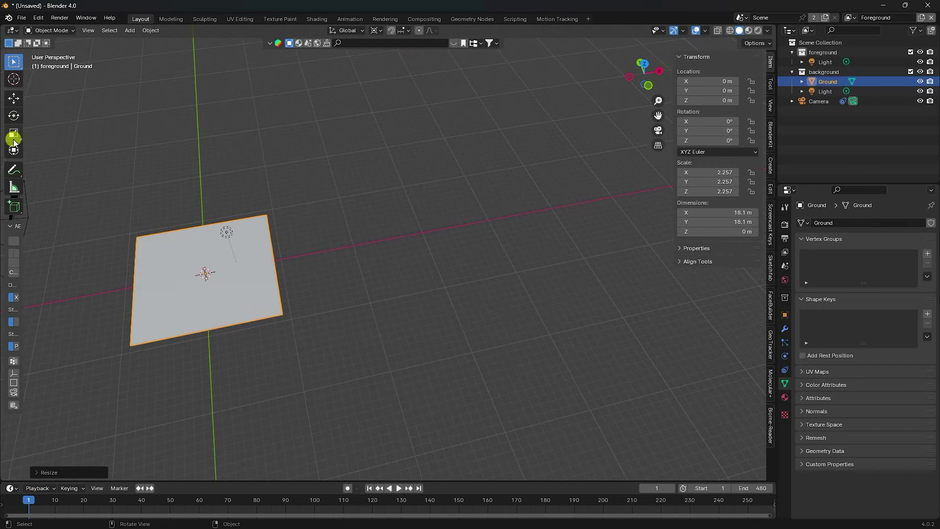
# In Edit Mode, box-select the plane's right edge and stretch it far along X
pyautogui.click(49, 31)
pyautogui.click(51, 52)
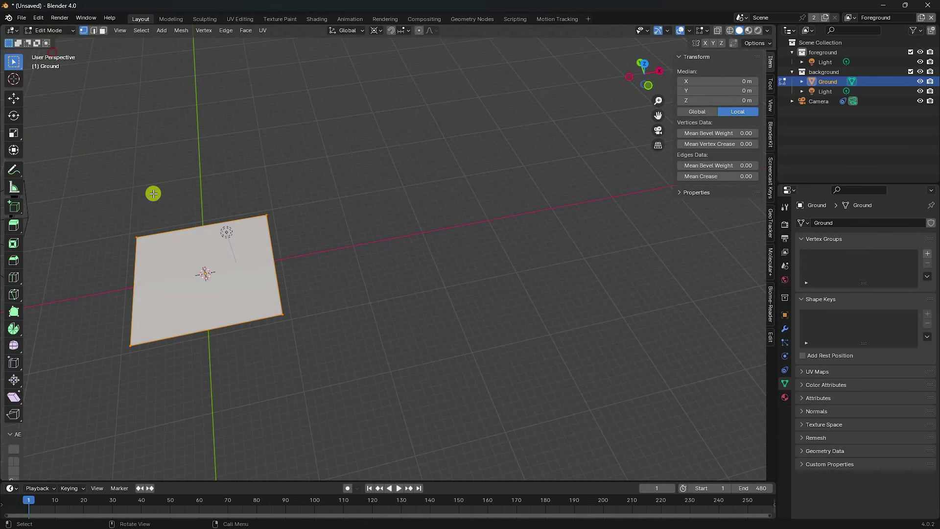
pyautogui.click(265, 199)
pyautogui.moveTo(358, 189); pyautogui.dragTo(240, 339)
pyautogui.moveTo(224, 308); pyautogui.dragTo(191, 267, button='middle')
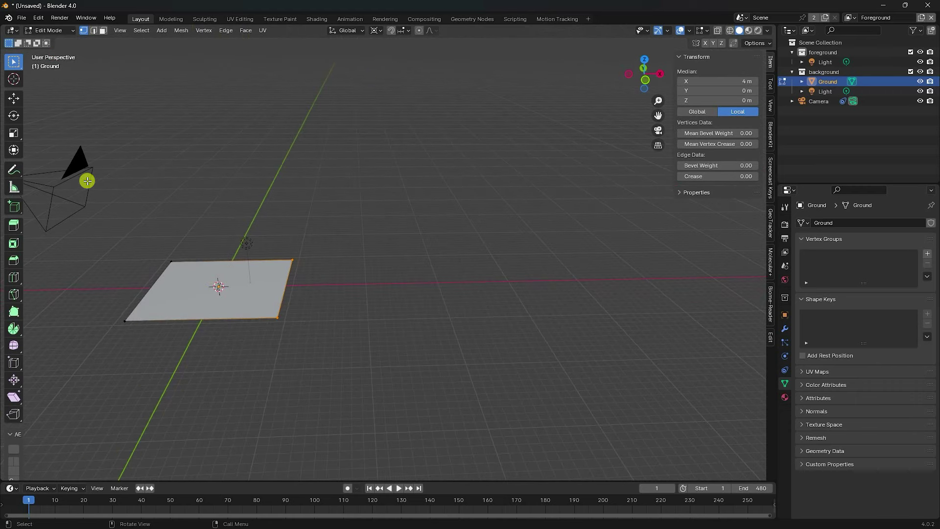
pyautogui.click(14, 98)
pyautogui.moveTo(257, 285); pyautogui.dragTo(623, 290)
pyautogui.moveTo(623, 289); pyautogui.dragTo(537, 266, button='middle')
# Check the stretched plane through the camera, then select its front edge in edge mode
pyautogui.press('KP_0')
pyautogui.scroll(4, 428, 298)
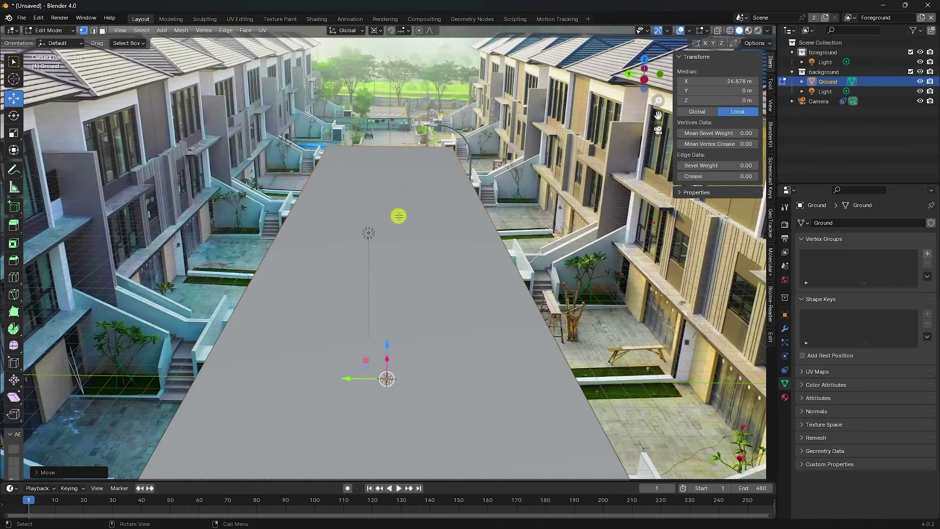
pyautogui.press('KP_0')
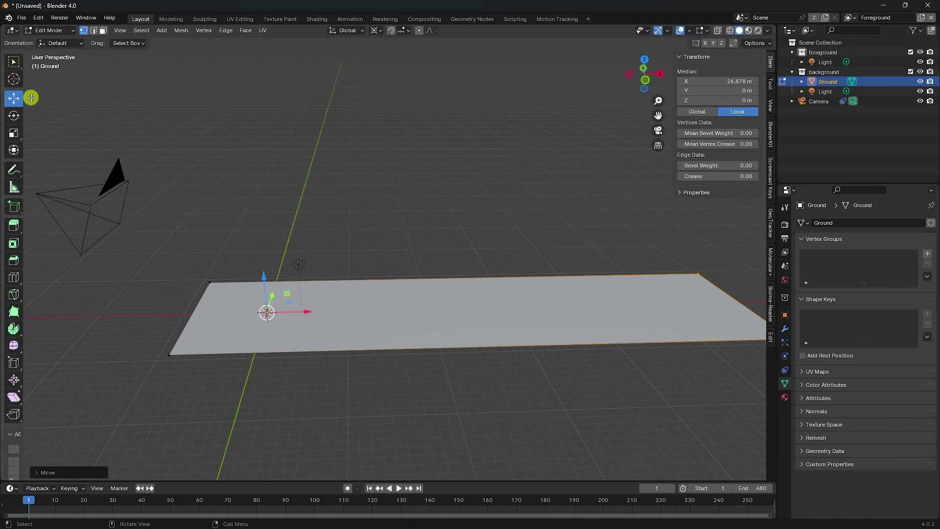
pyautogui.click(93, 30)
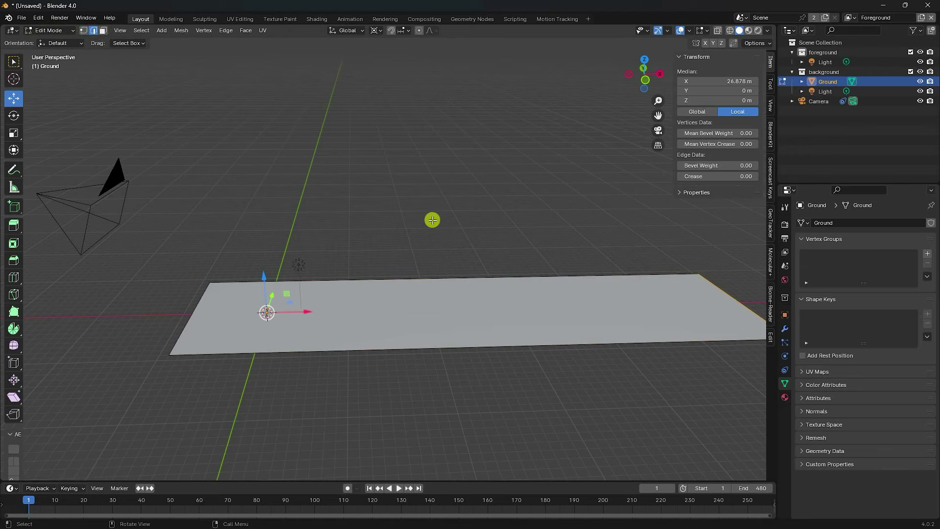
pyautogui.keyDown('shift'); pyautogui.rightClick(448, 339); pyautogui.keyUp('shift')
pyautogui.hotkey('alt', 'a')
pyautogui.keyDown('shift'); pyautogui.moveTo(506, 317); pyautogui.dragTo(391, 350, button='middle'); pyautogui.keyUp('shift')
pyautogui.click(337, 307)
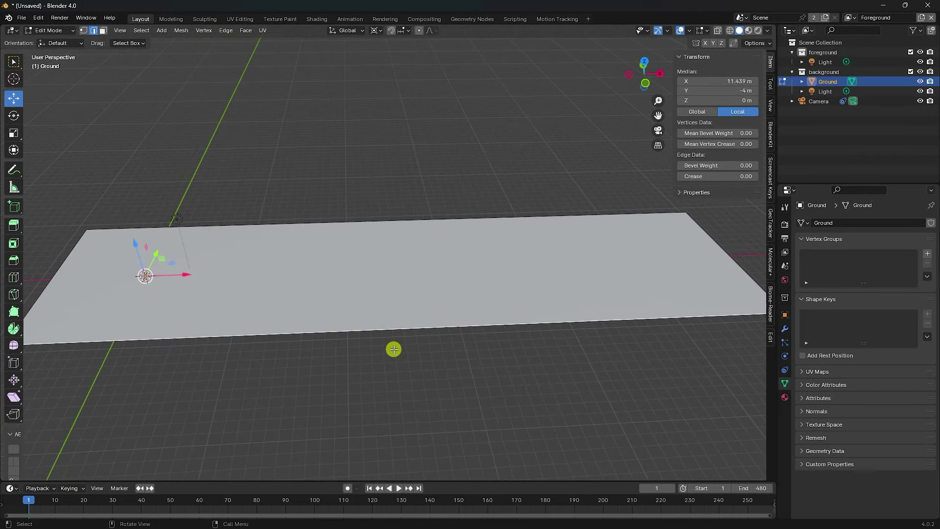
pyautogui.rightClick(382, 332)
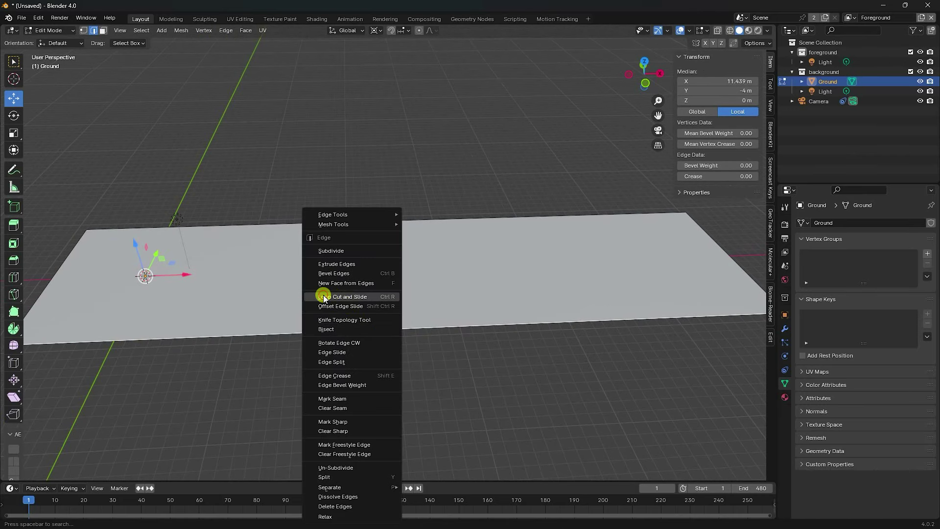
# Add a loop cut across the Ground plane and set it to 4 cuts
pyautogui.click(324, 296)
pyautogui.click(370, 316)
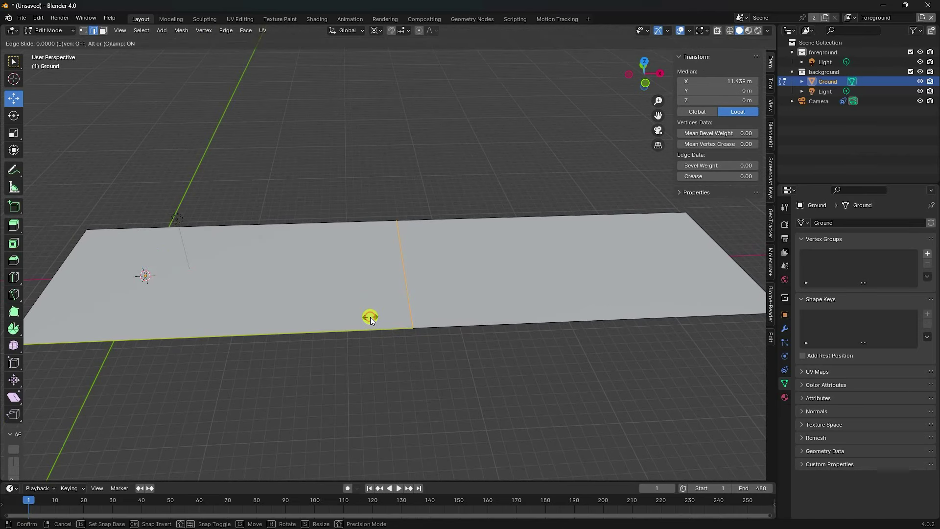
pyautogui.click(370, 316)
pyautogui.click(67, 472)
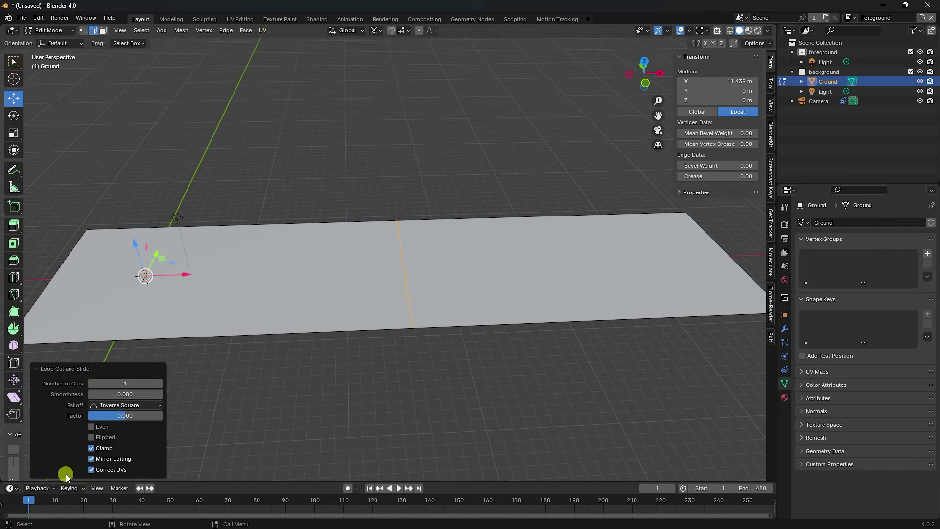
pyautogui.click(161, 383)
pyautogui.click(160, 383)
pyautogui.click(161, 383)
pyautogui.moveTo(224, 357); pyautogui.dragTo(256, 376, button='middle')
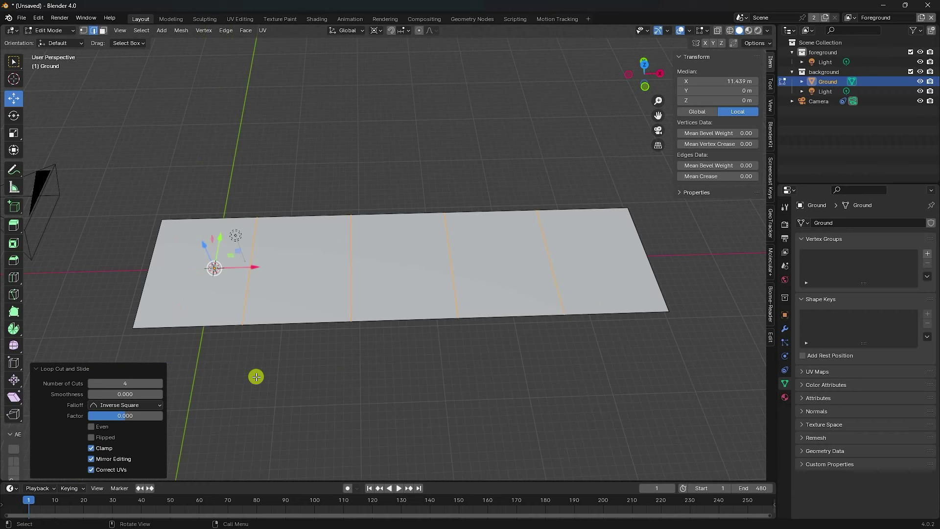
pyautogui.scroll(1, 256, 377)
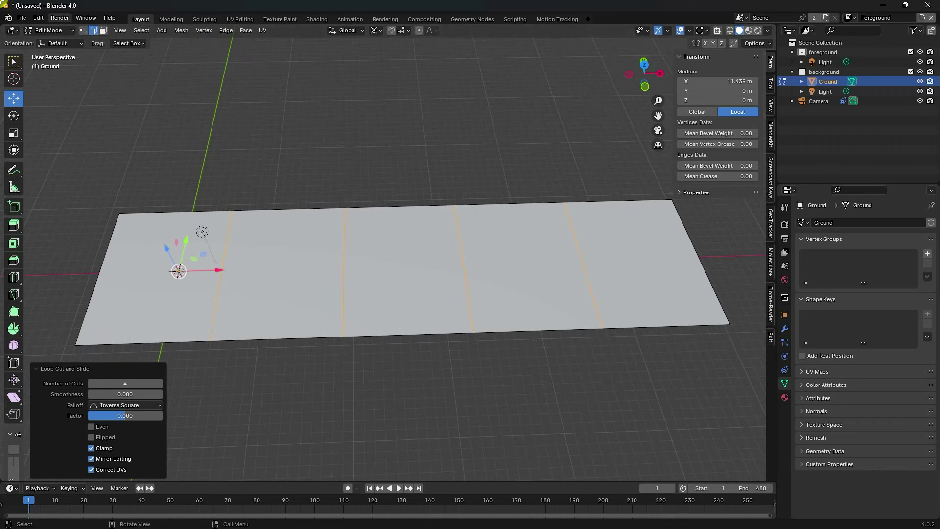
# Select the whole mesh and subdivide it with 20 cuts
pyautogui.click(83, 30)
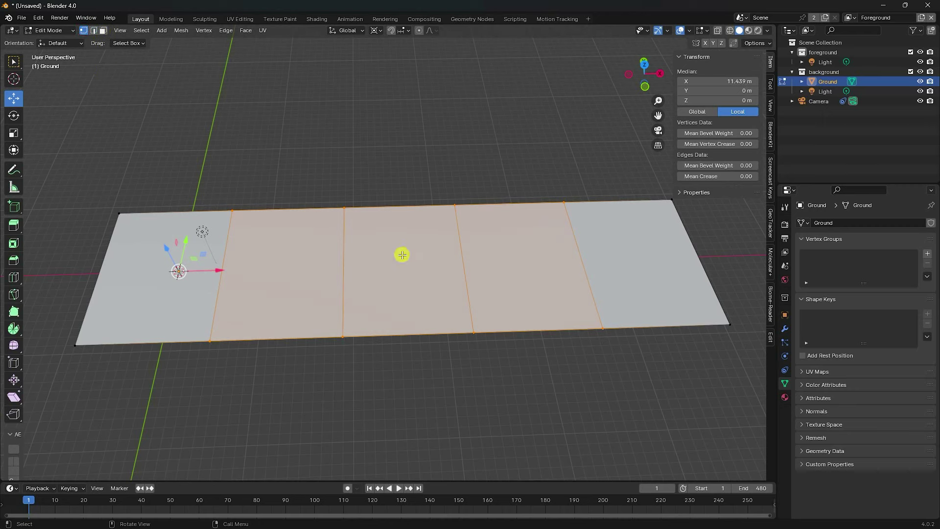
pyautogui.press('a')
pyautogui.click(383, 187)
pyautogui.press('a')
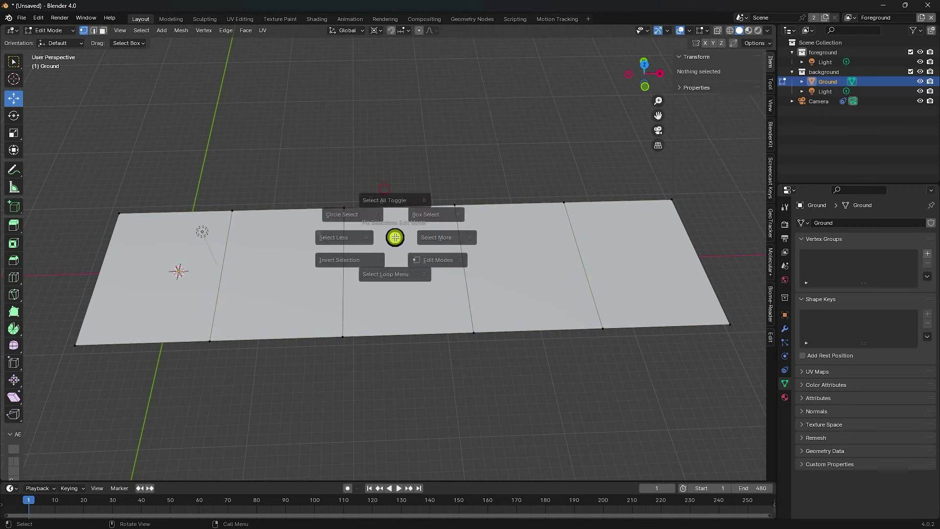
pyautogui.click(389, 184)
pyautogui.rightClick(360, 254)
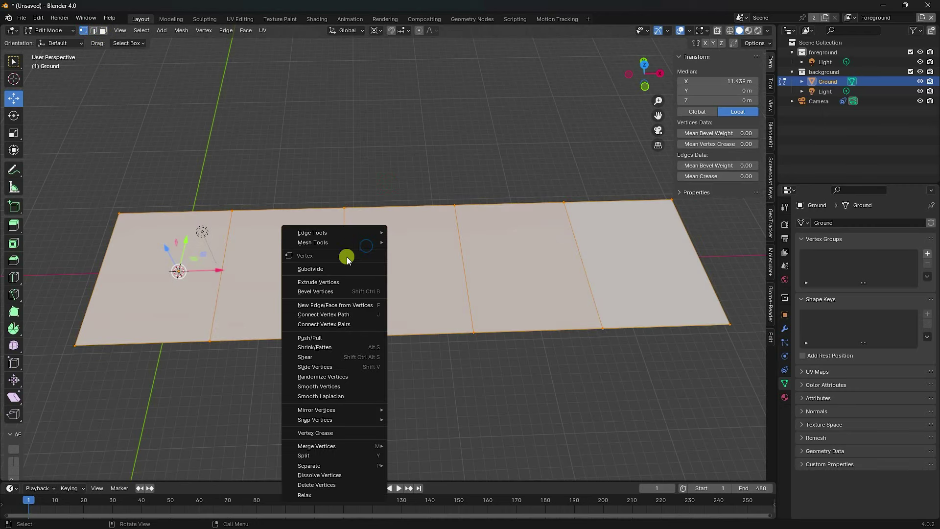
pyautogui.click(309, 270)
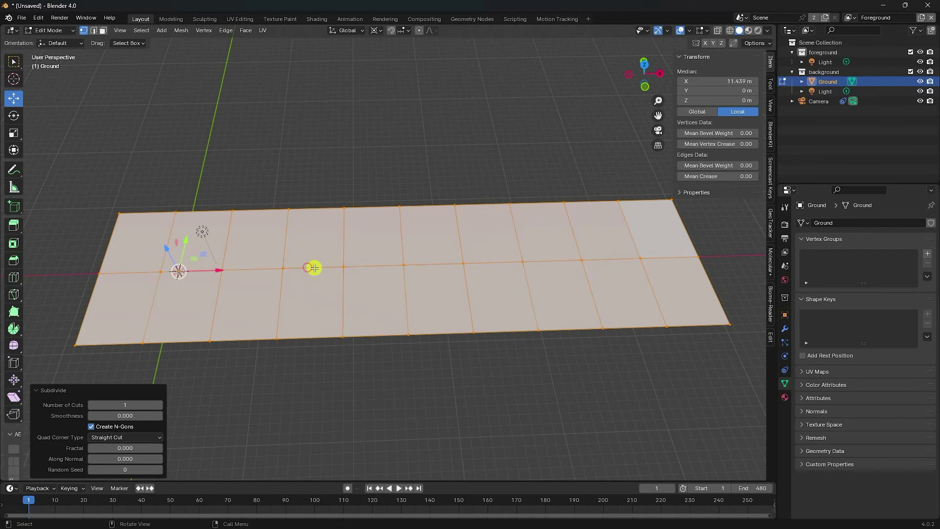
pyautogui.click(136, 405)
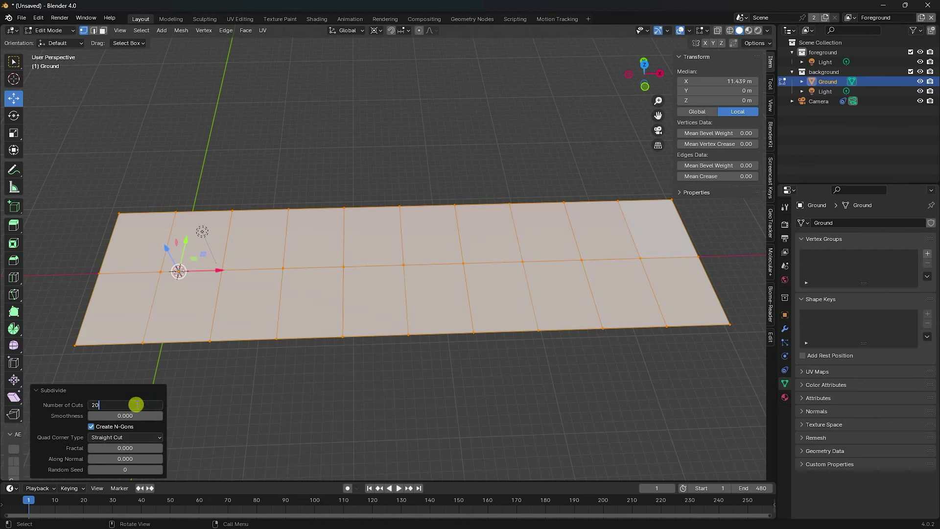
pyautogui.write('20')
pyautogui.press('Return')
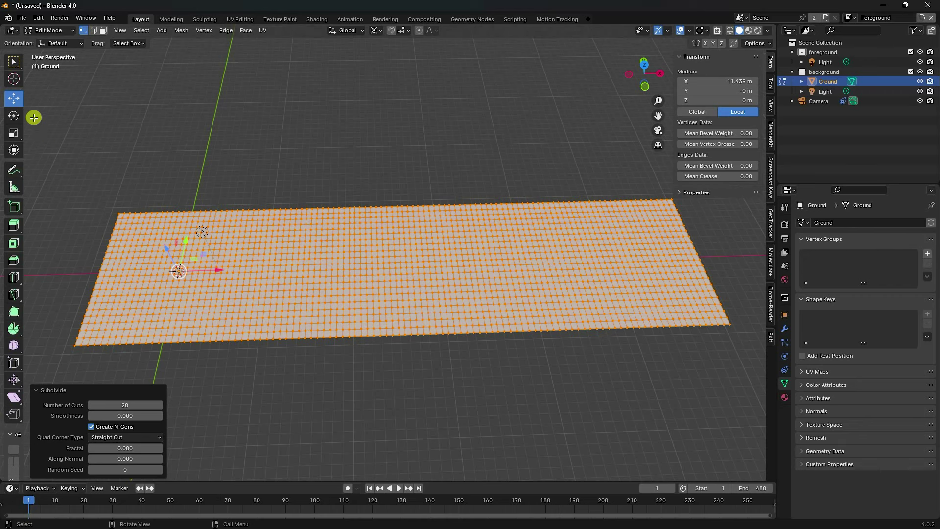
pyautogui.click(49, 30)
# Return the Ground plane to Object Mode and look through the scene camera
pyautogui.click(47, 40)
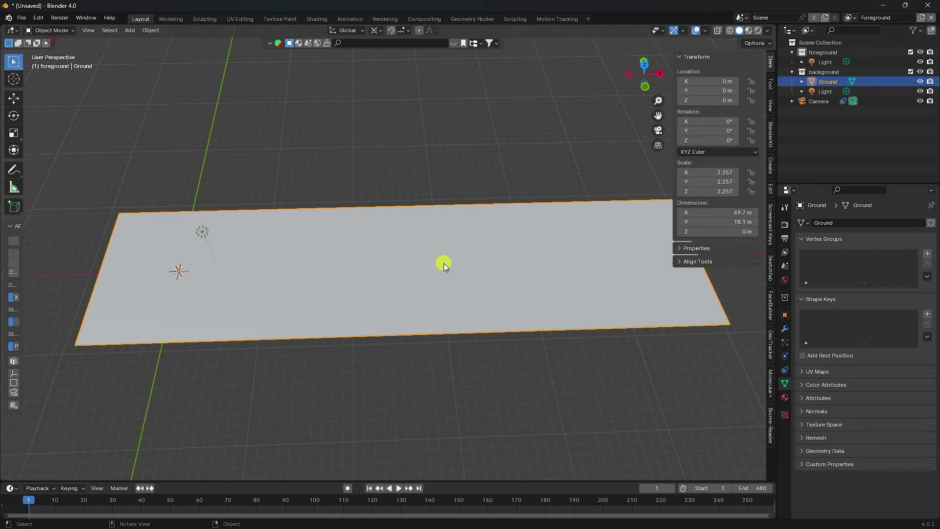
pyautogui.scroll(4, 390, 250)
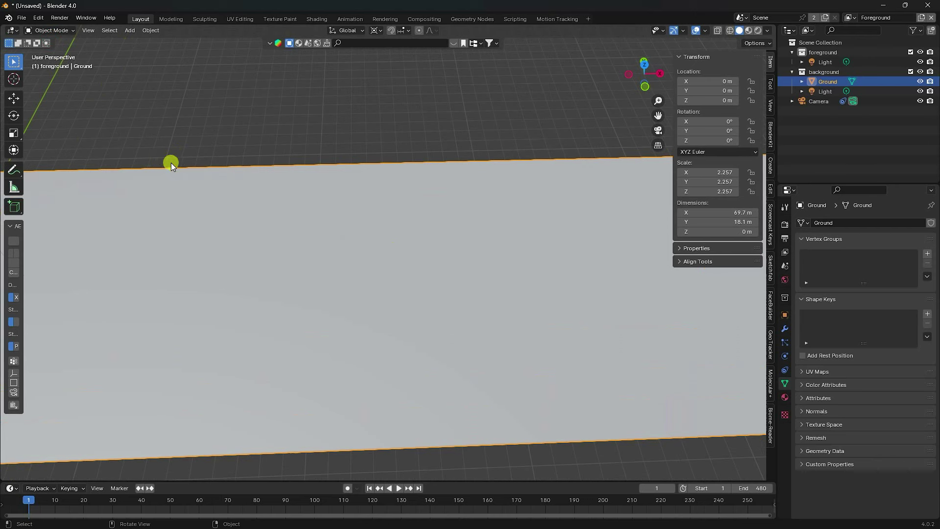
pyautogui.moveTo(301, 235); pyautogui.dragTo(299, 264, button='middle')
pyautogui.press('KP_0')
# Add a mesh cylinder with 96 vertices
pyautogui.click(129, 32)
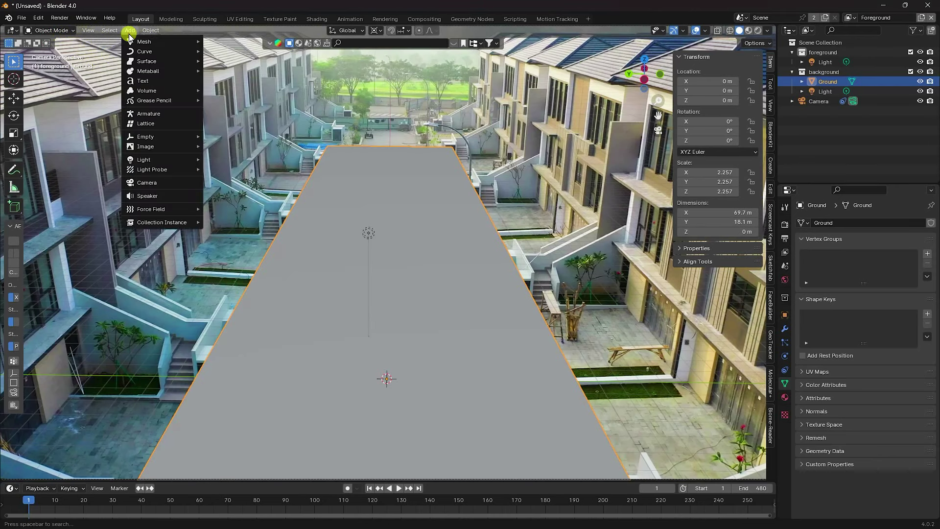
pyautogui.moveTo(140, 42)
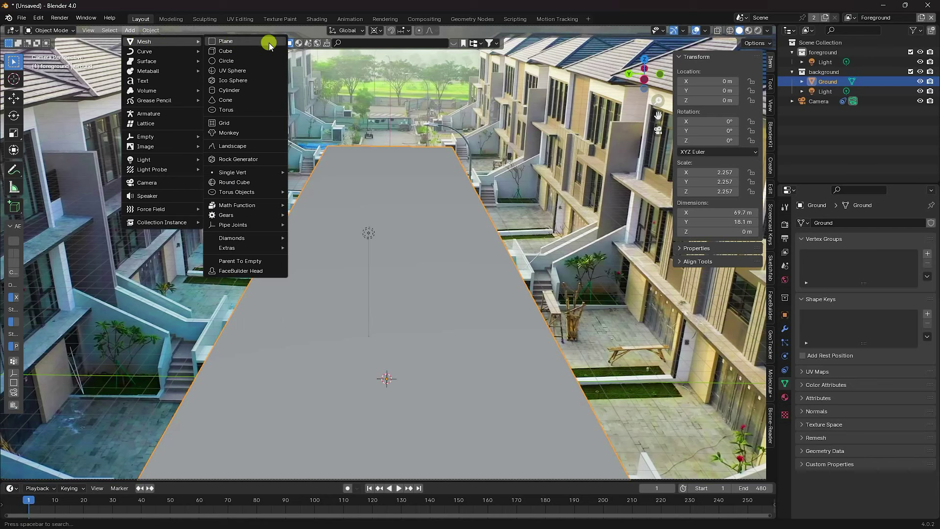
pyautogui.click(238, 94)
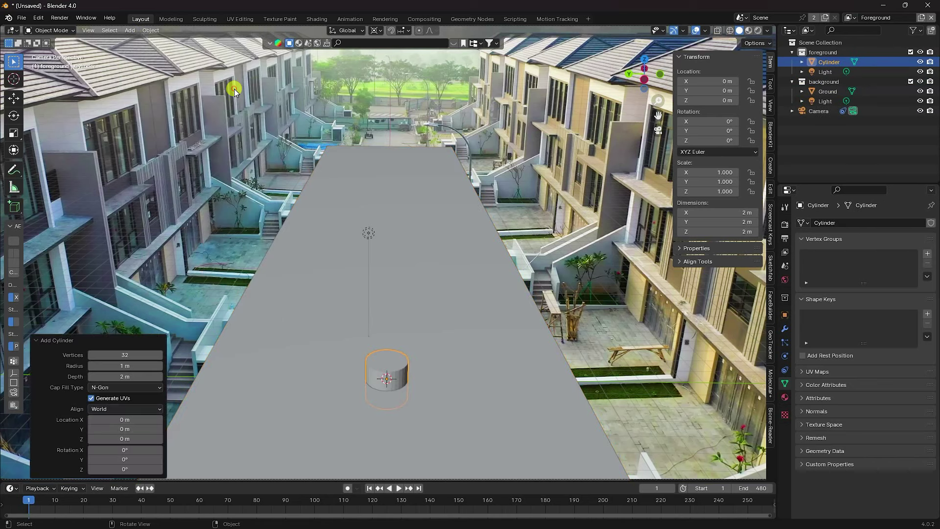
pyautogui.moveTo(535, 334); pyautogui.dragTo(172, 371, button='middle')
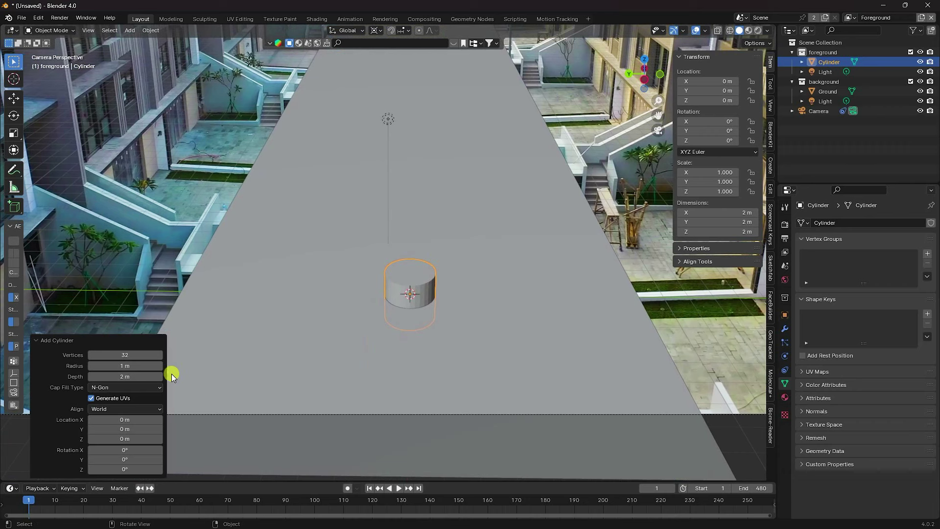
pyautogui.click(132, 355)
pyautogui.write('96')
pyautogui.press('Return')
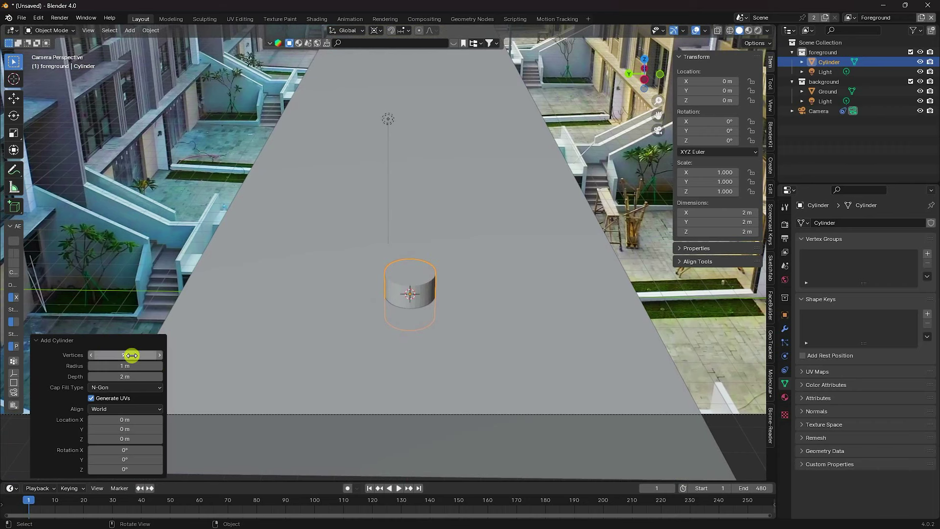
# Turn on X-ray and set the cylinder's radius to 3.5 m
pyautogui.click(717, 31)
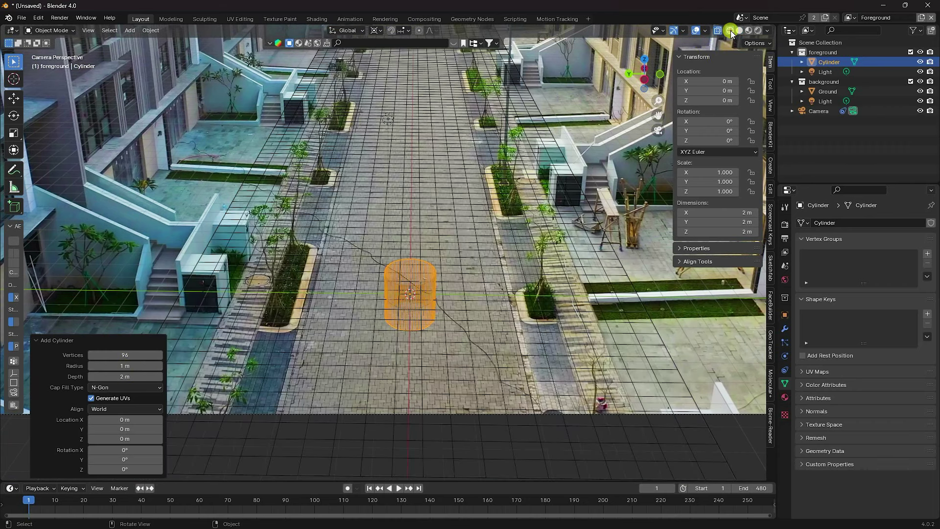
pyautogui.moveTo(123, 366); pyautogui.dragTo(260, 367)
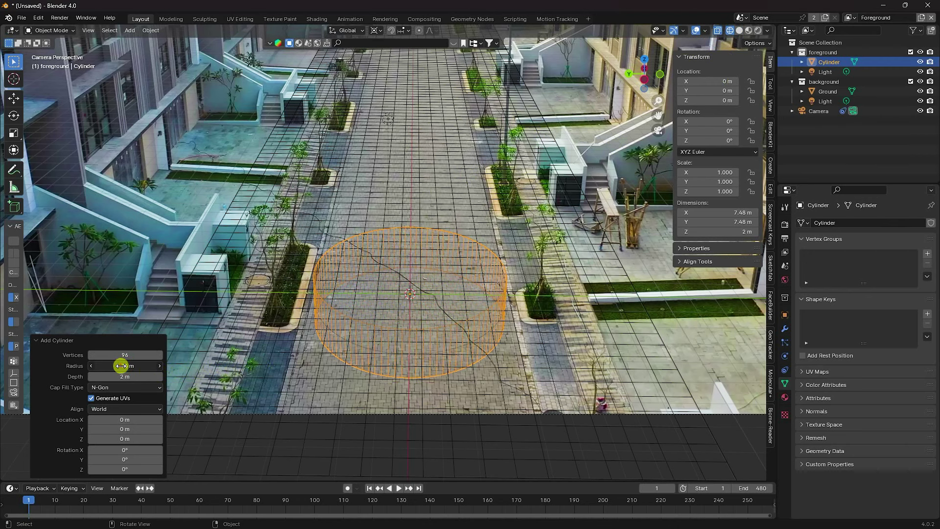
pyautogui.press('Return')
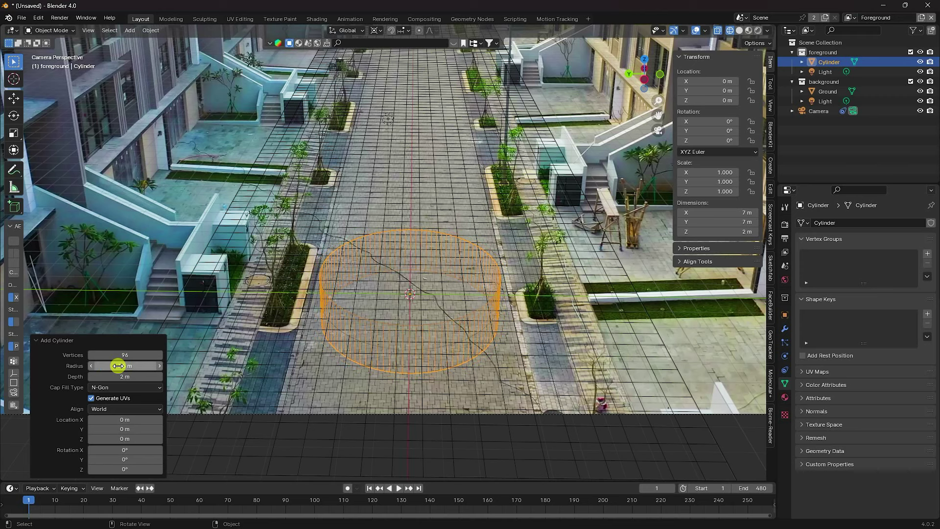
pyautogui.moveTo(406, 324); pyautogui.dragTo(367, 329, button='middle')
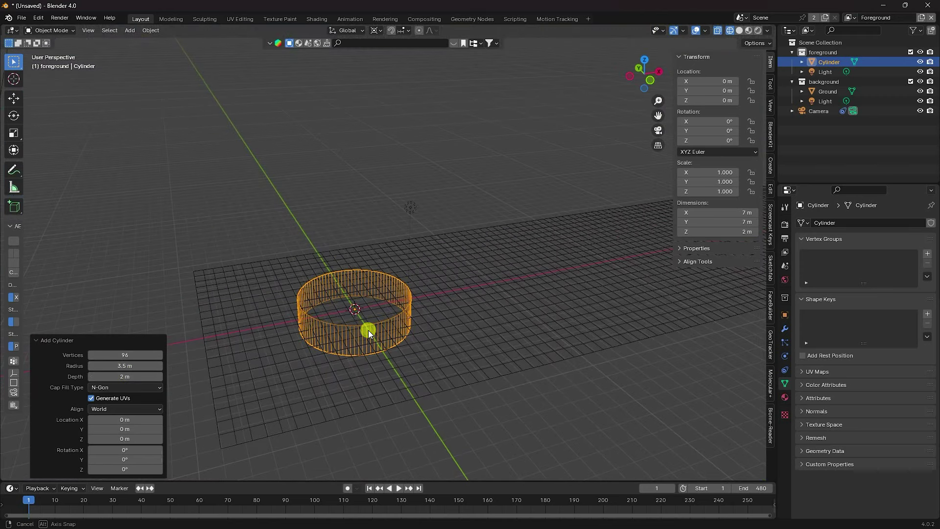
# In solid shading, move the cylinder along X to 15.05 m on the street
pyautogui.click(740, 31)
pyautogui.moveTo(478, 258); pyautogui.dragTo(358, 266, button='middle')
pyautogui.click(241, 302)
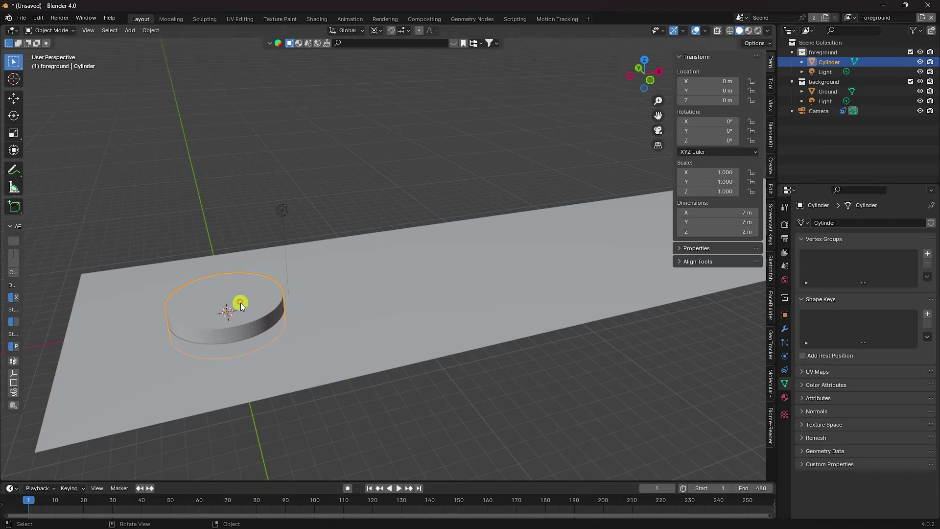
pyautogui.click(15, 99)
pyautogui.moveTo(264, 306); pyautogui.dragTo(524, 286)
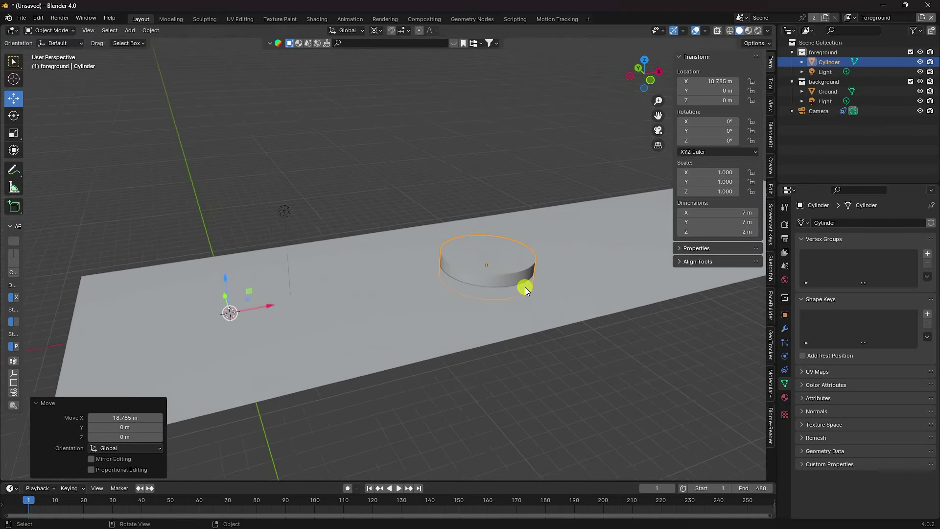
pyautogui.press('KP_0')
pyautogui.moveTo(416, 212); pyautogui.dragTo(405, 303, button='middle')
pyautogui.moveTo(405, 304); pyautogui.dragTo(361, 315)
pyautogui.keyDown('shift'); pyautogui.moveTo(532, 273); pyautogui.dragTo(388, 280, button='middle'); pyautogui.keyUp('shift')
pyautogui.scroll(3, 328, 300)
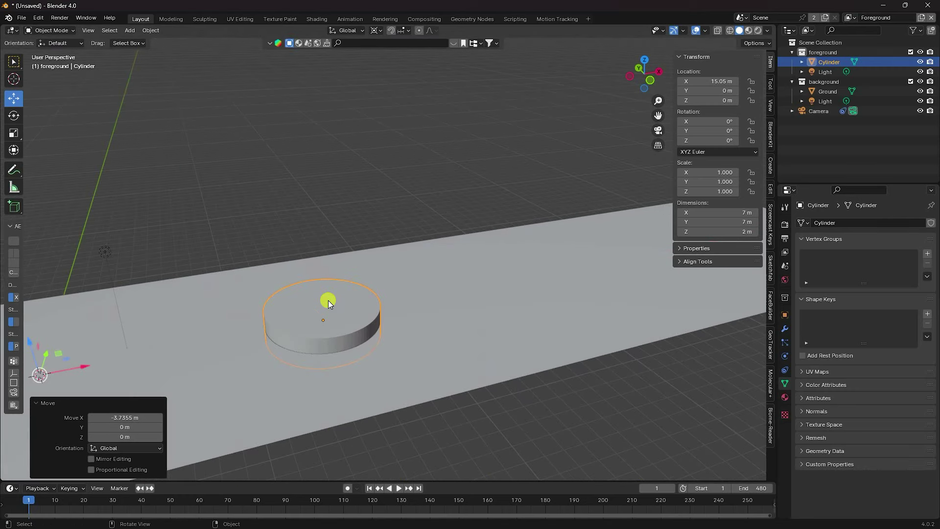
# Snap the 3D cursor to the cylinder and scale the cylinder to 1.069
pyautogui.hotkey('shift', 's')
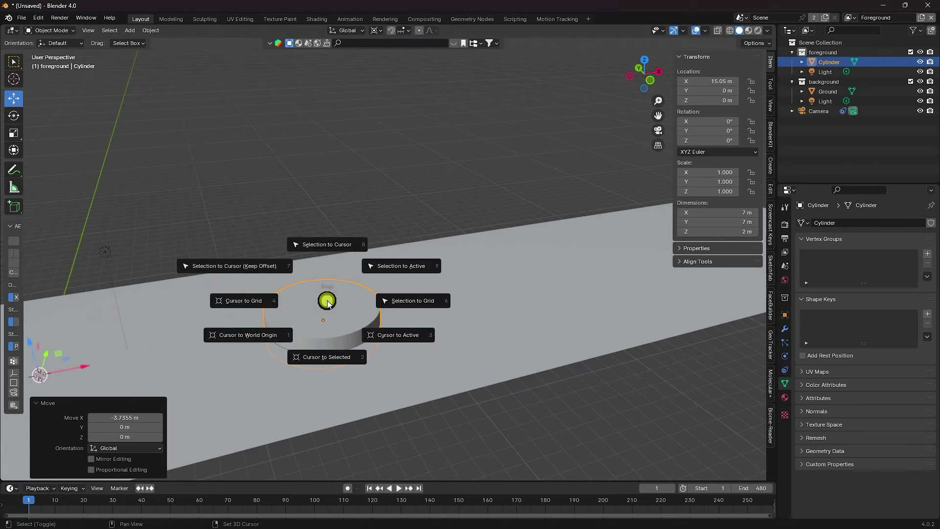
pyautogui.click(326, 357)
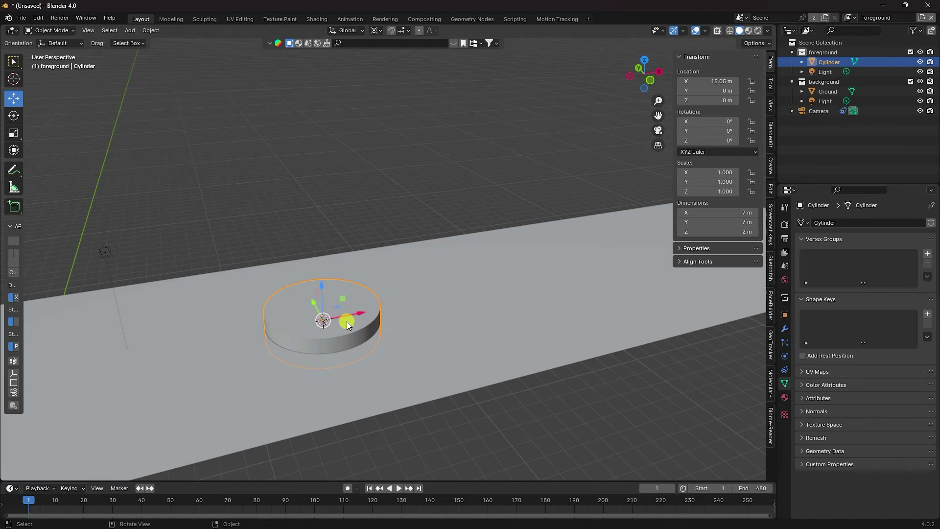
pyautogui.press('KP_0')
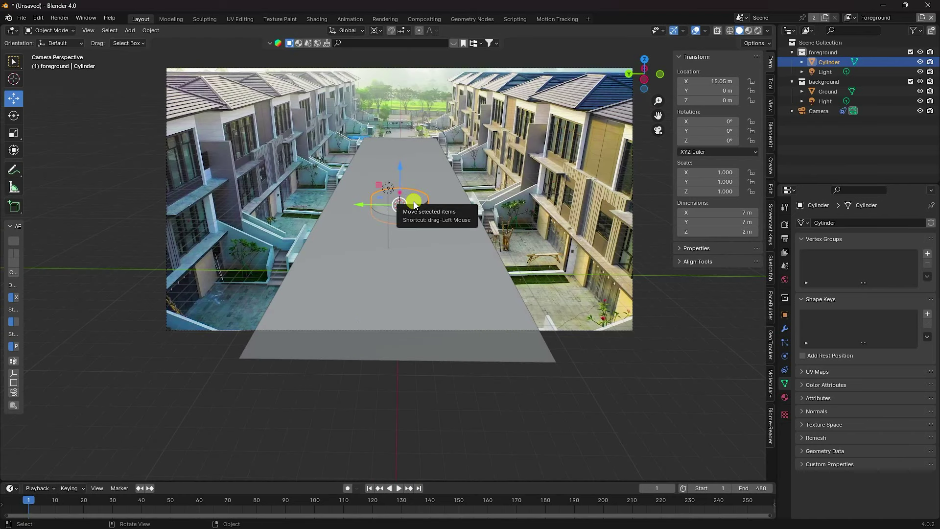
pyautogui.click(730, 31)
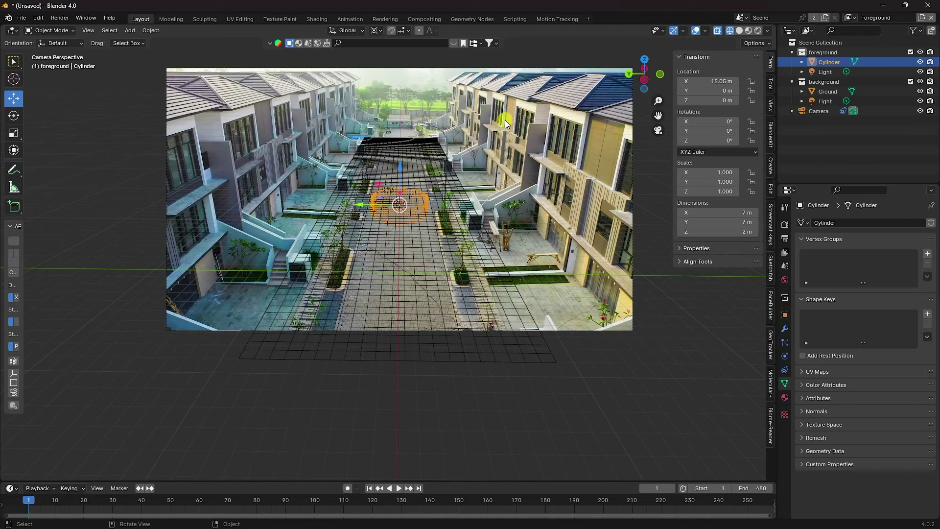
pyautogui.scroll(4, 499, 125)
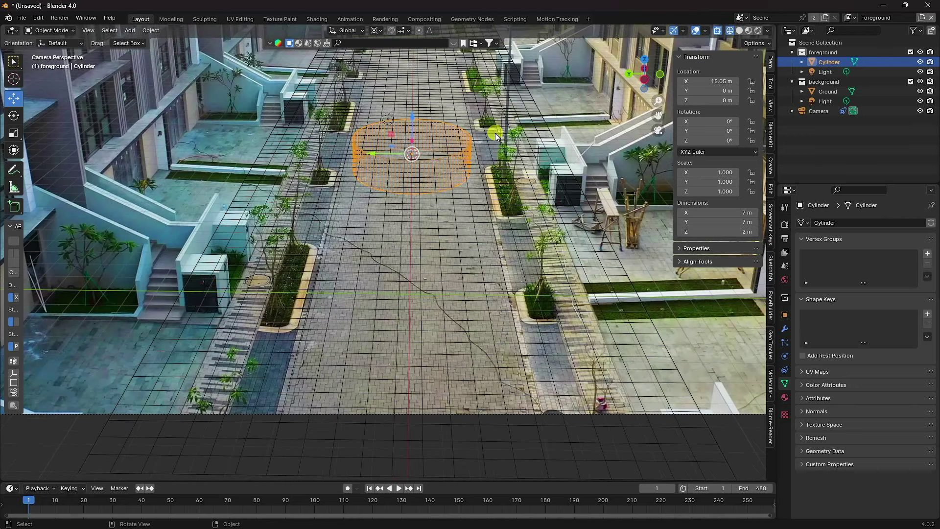
pyautogui.press('s')
pyautogui.click(468, 120)
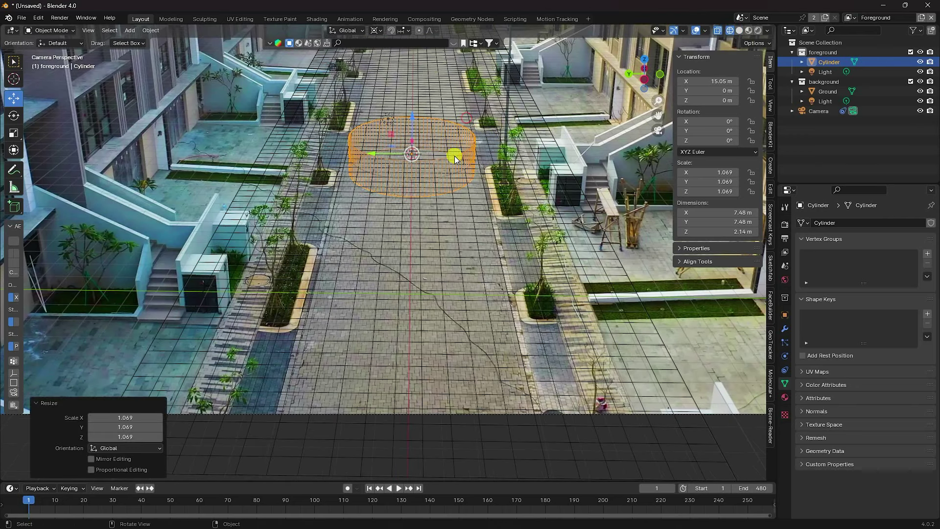
# Play the tracked shot through the camera, then stop and rewind to frame 1
pyautogui.press('KP_0')
pyautogui.scroll(-2, 431, 171)
pyautogui.scroll(-2, 415, 182)
pyautogui.press('KP_0')
pyautogui.click(739, 31)
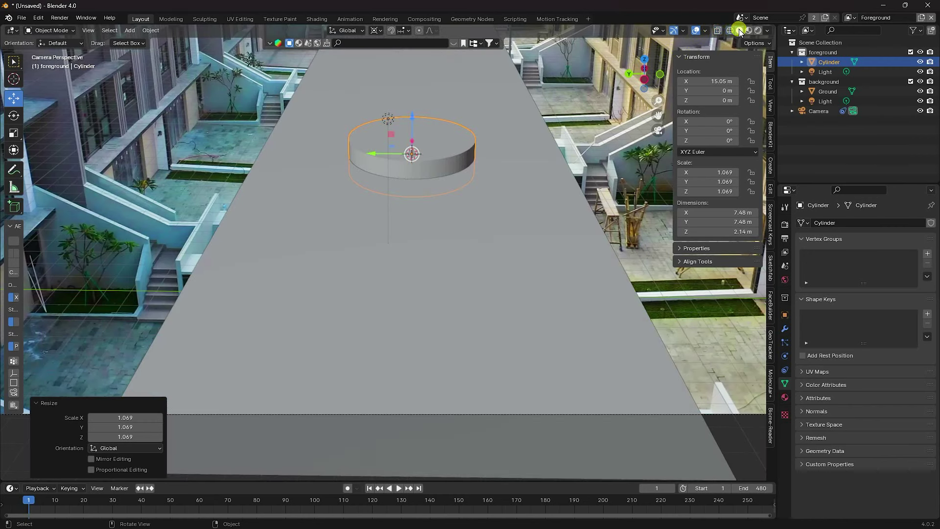
pyautogui.scroll(-2, 372, 376)
pyautogui.click(398, 488)
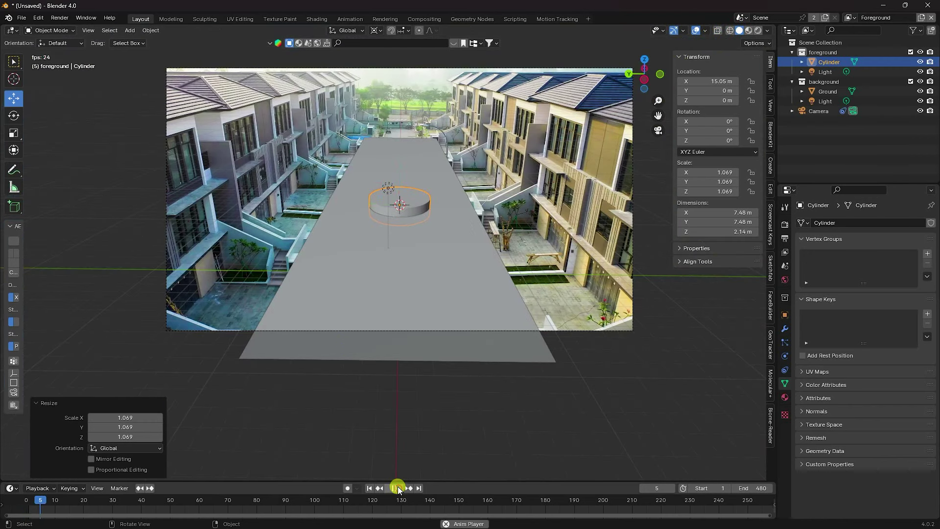
pyautogui.scroll(4, 410, 210)
pyautogui.scroll(-2, 399, 222)
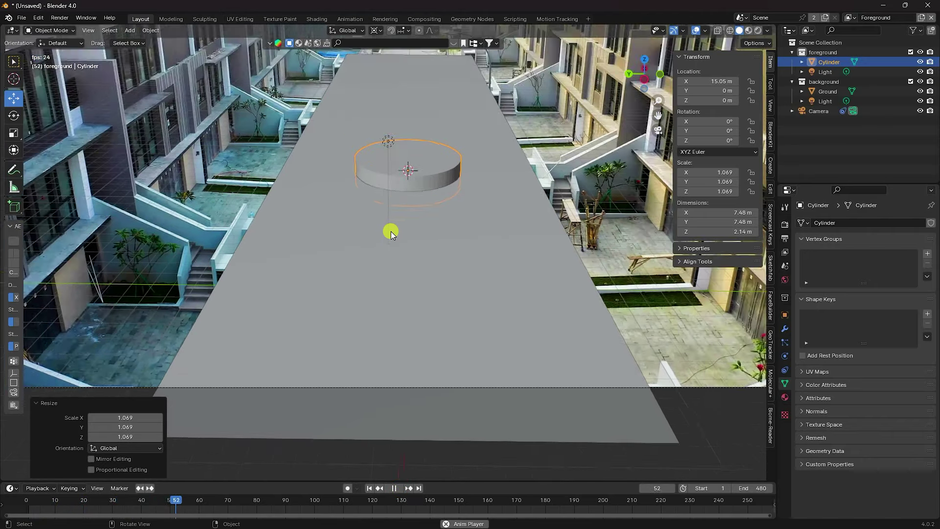
pyautogui.scroll(-2, 387, 206)
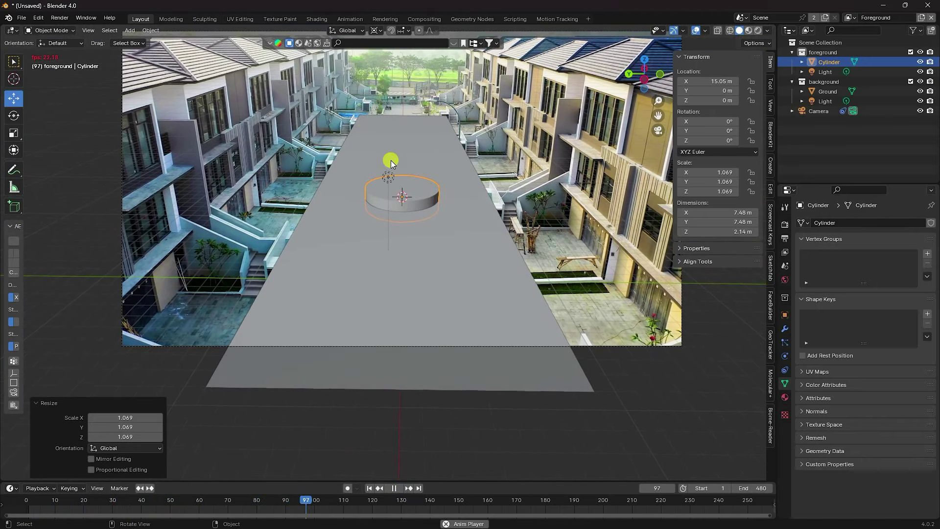
pyautogui.scroll(1, 401, 150)
pyautogui.scroll(2, 408, 135)
pyautogui.keyDown('shift'); pyautogui.moveTo(408, 135); pyautogui.dragTo(406, 181, button='middle'); pyautogui.keyUp('shift')
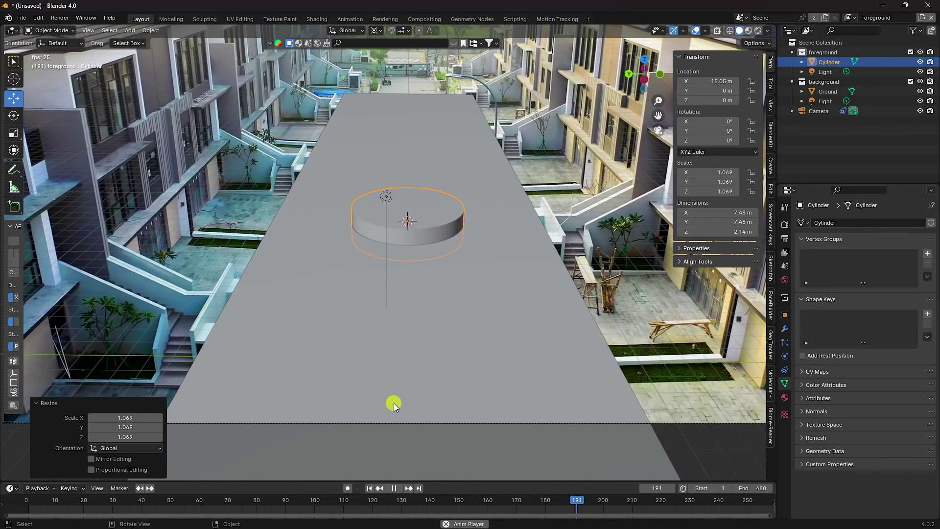
pyautogui.click(369, 488)
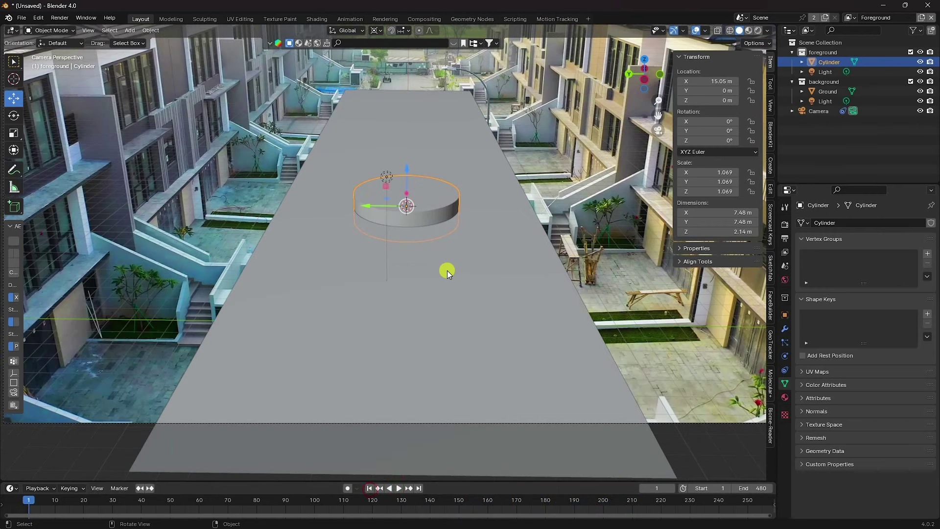
# Apply a Boolean Difference modifier on the Ground plane using the Cylinder
pyautogui.click(497, 284)
pyautogui.click(785, 329)
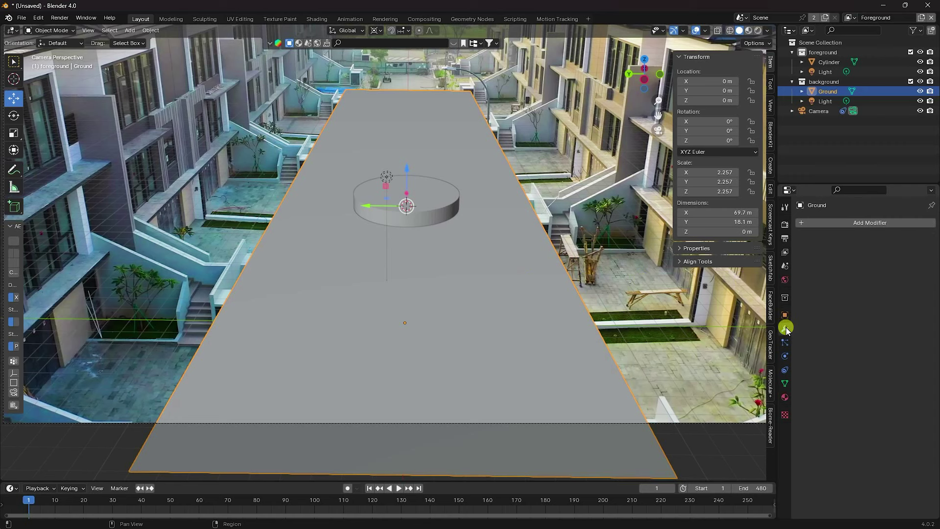
pyautogui.click(827, 224)
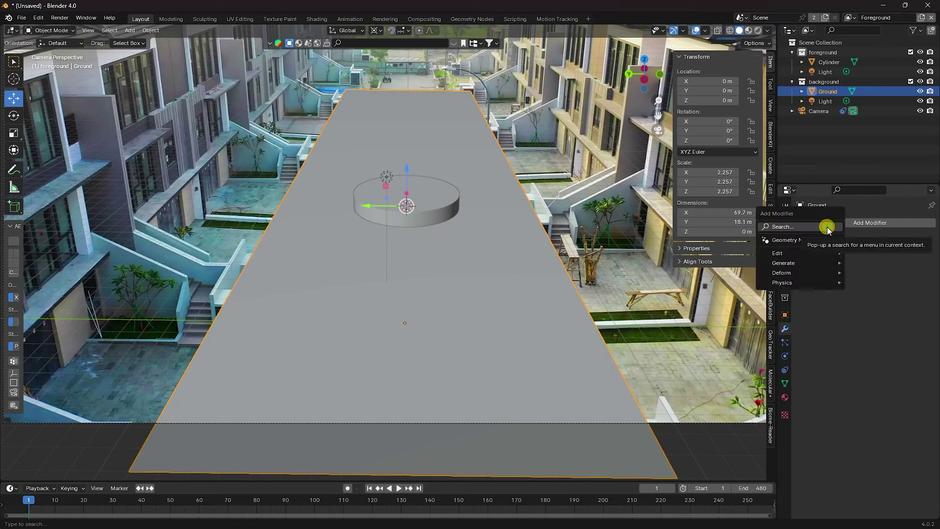
pyautogui.moveTo(837, 264)
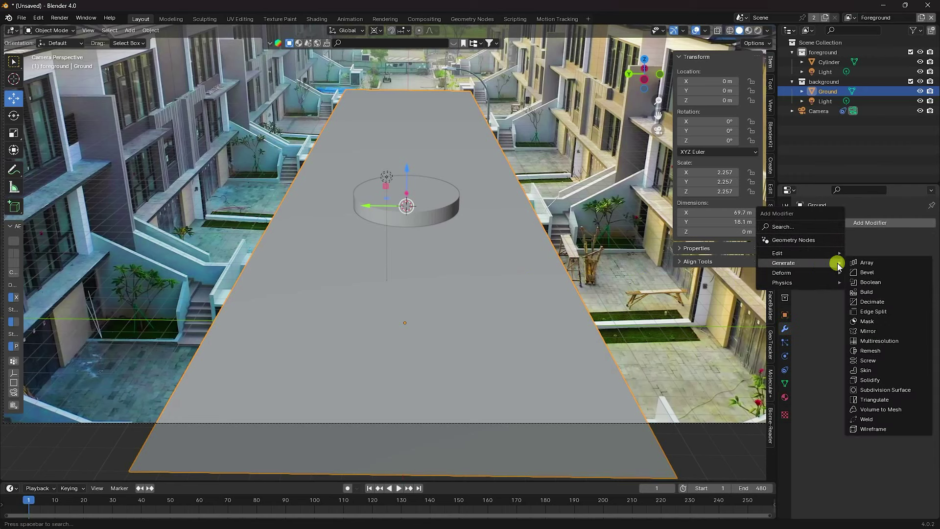
pyautogui.click(869, 281)
pyautogui.click(917, 300)
pyautogui.click(433, 201)
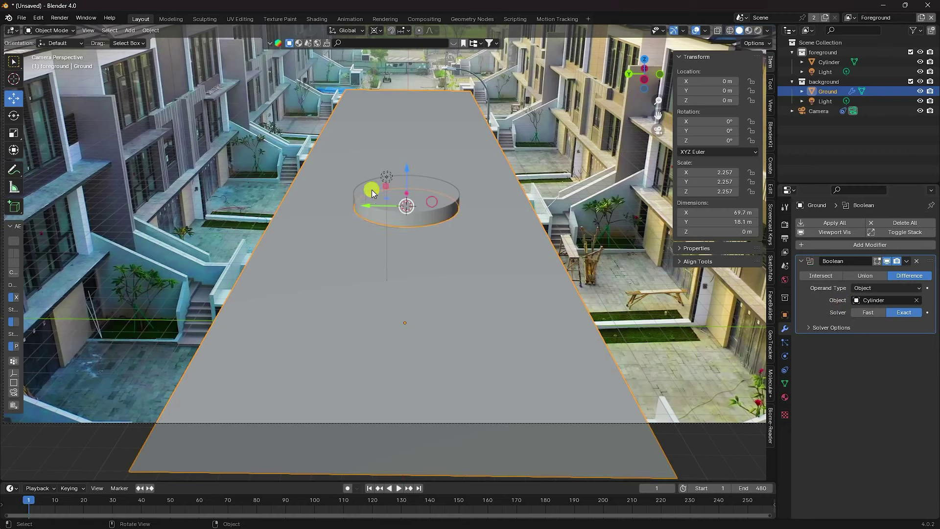
pyautogui.click(906, 260)
pyautogui.click(862, 273)
# Move the cylinder along Y to -15.052 m so the hole shows
pyautogui.click(445, 202)
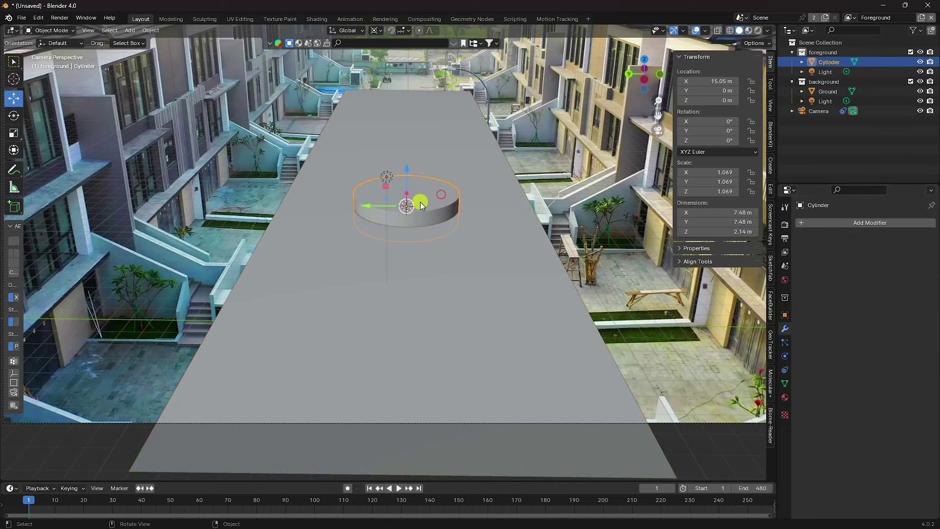
pyautogui.scroll(2, 490, 209)
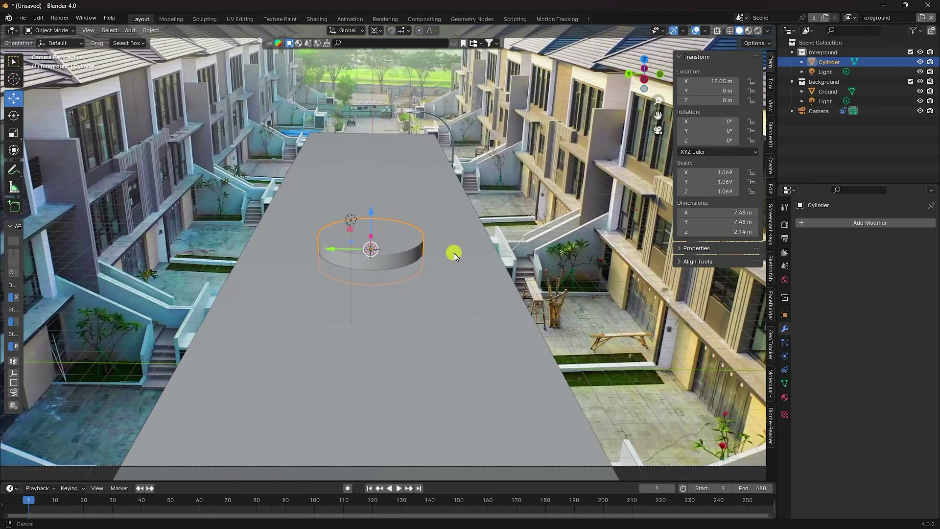
pyautogui.moveTo(319, 243); pyautogui.dragTo(563, 254)
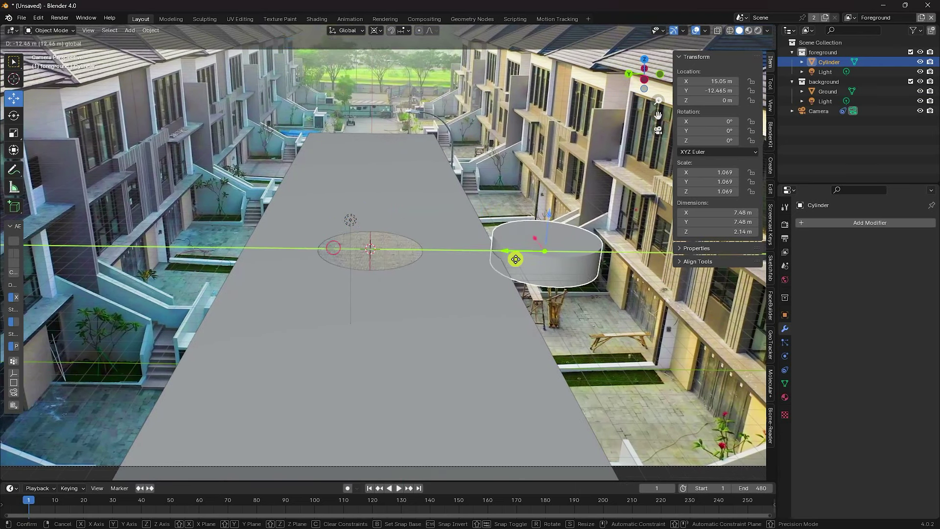
pyautogui.scroll(4, 440, 227)
pyautogui.moveTo(436, 245); pyautogui.dragTo(301, 318, button='middle')
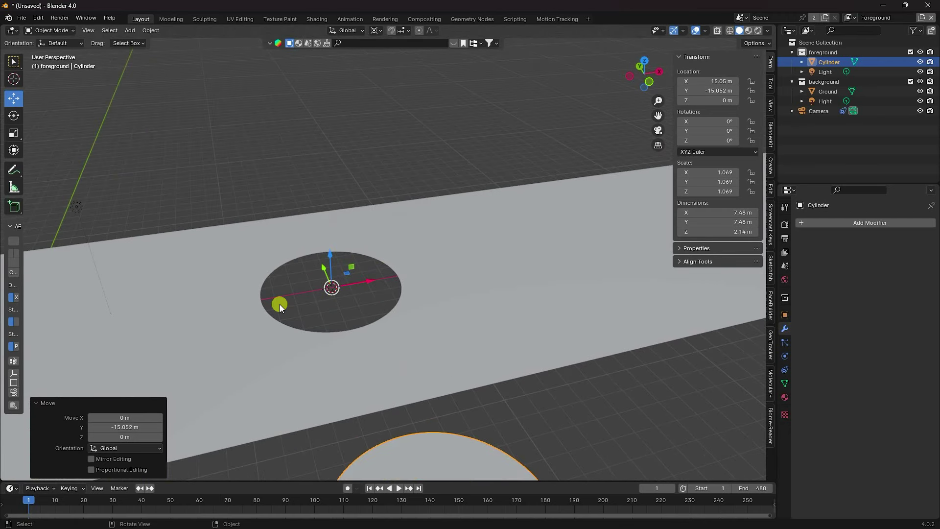
pyautogui.moveTo(350, 275); pyautogui.dragTo(362, 281, button='middle')
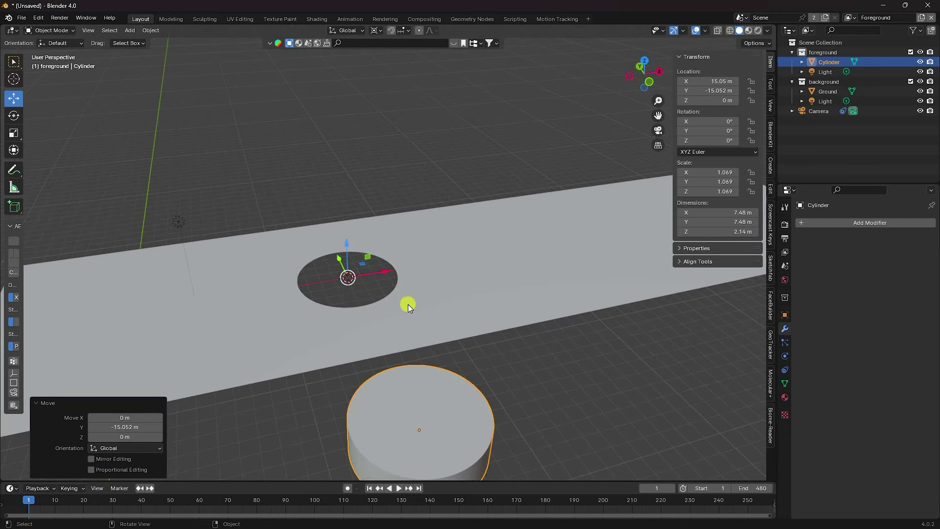
pyautogui.scroll(3, 342, 252)
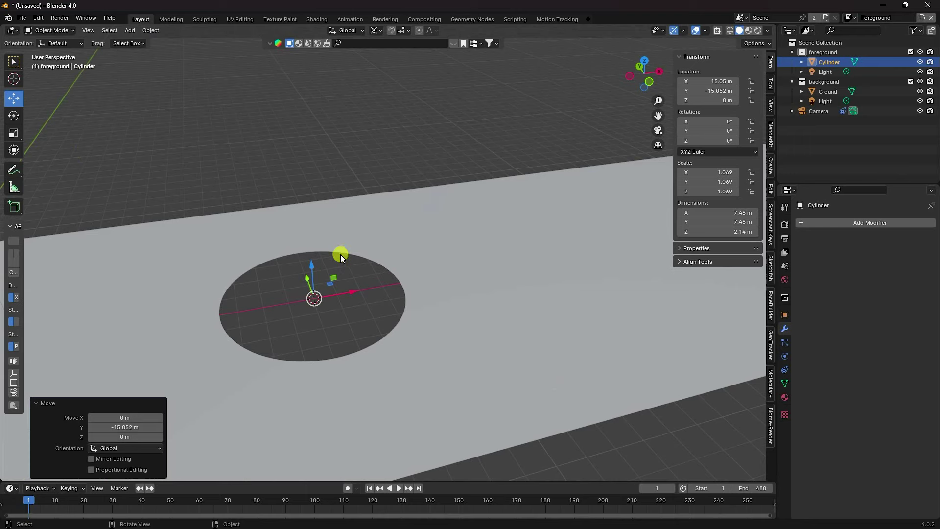
pyautogui.click(130, 31)
# Add a cylinder with Cap Fill Type Nothing and widen its radius to line the hole
pyautogui.moveTo(161, 42)
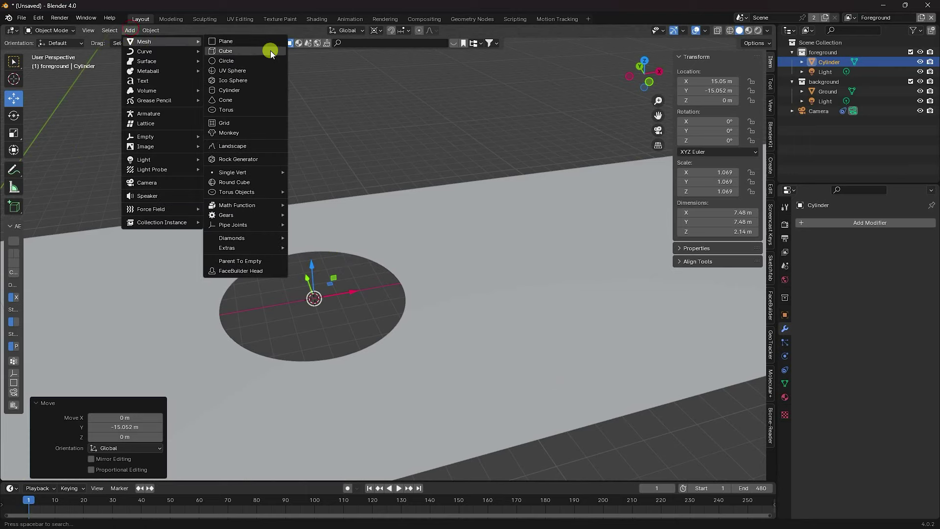
pyautogui.click(238, 92)
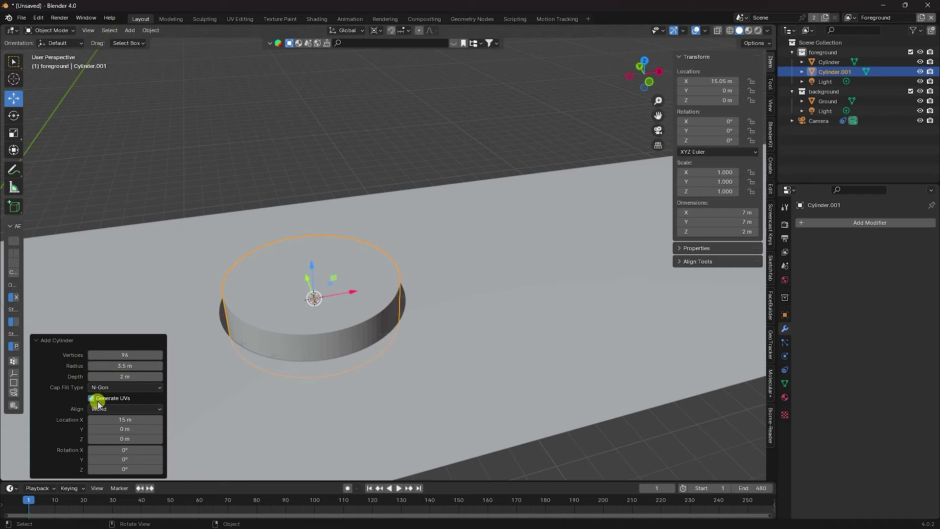
pyautogui.click(126, 387)
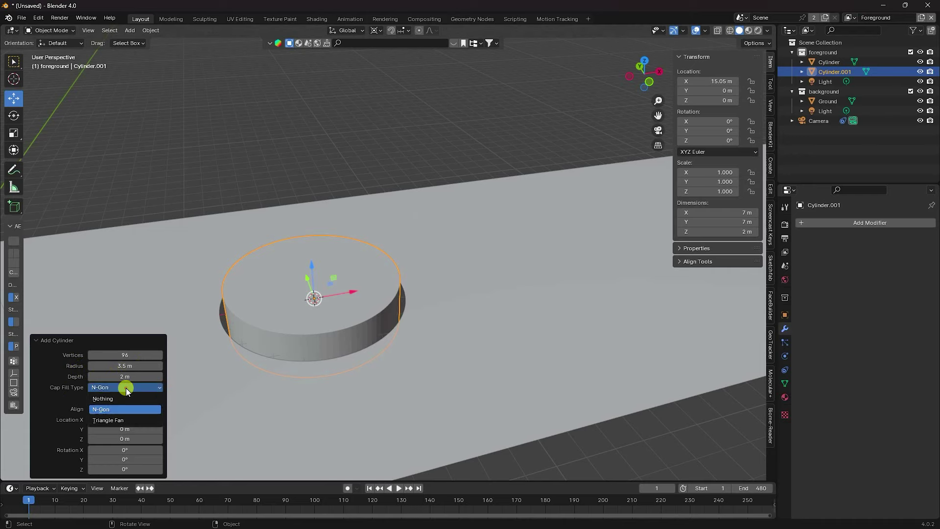
pyautogui.click(102, 398)
pyautogui.scroll(4, 296, 337)
pyautogui.moveTo(459, 316); pyautogui.dragTo(206, 347, button='middle')
pyautogui.moveTo(111, 365)
pyautogui.mouseDown()
pyautogui.moveTo(139, 369)
pyautogui.moveTo(128, 369)
pyautogui.mouseUp()
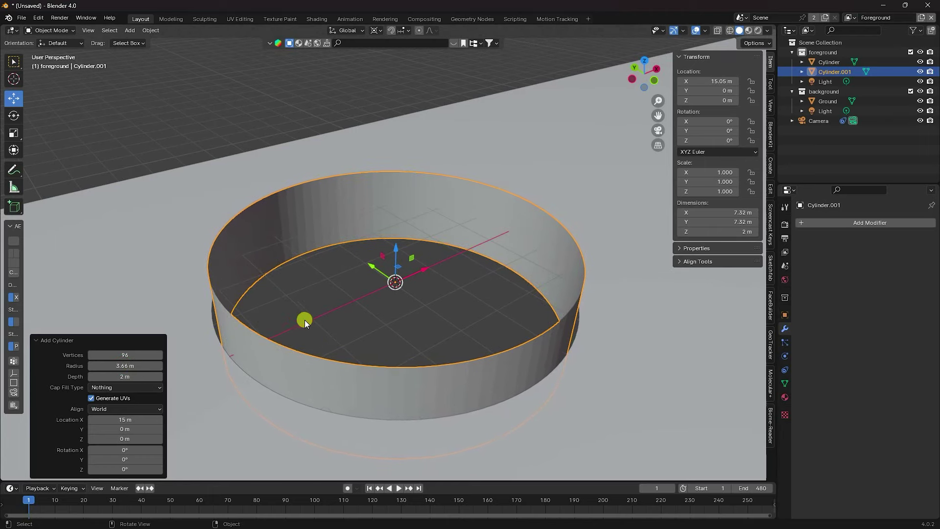
pyautogui.click(398, 327)
pyautogui.click(510, 357)
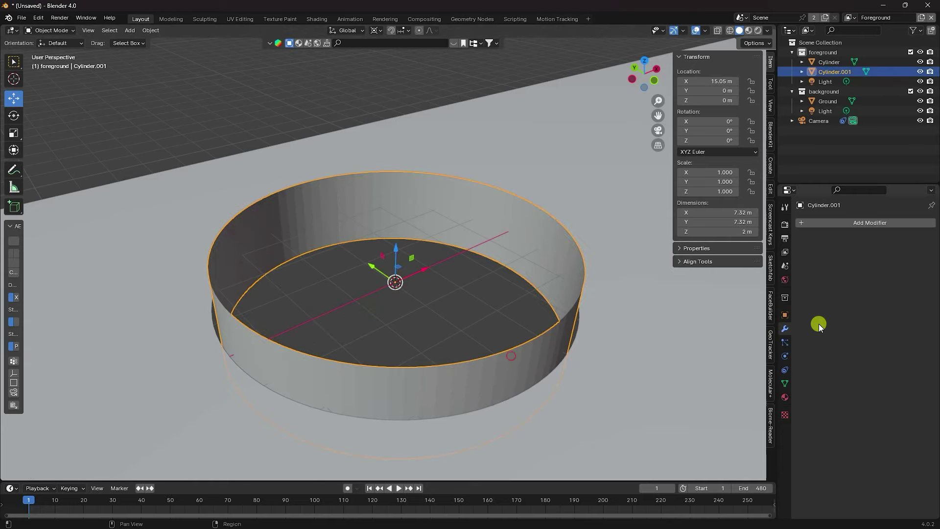
# Add a Solidify modifier to the open ring with a -0.2 m thickness
pyautogui.click(812, 223)
pyautogui.moveTo(804, 239)
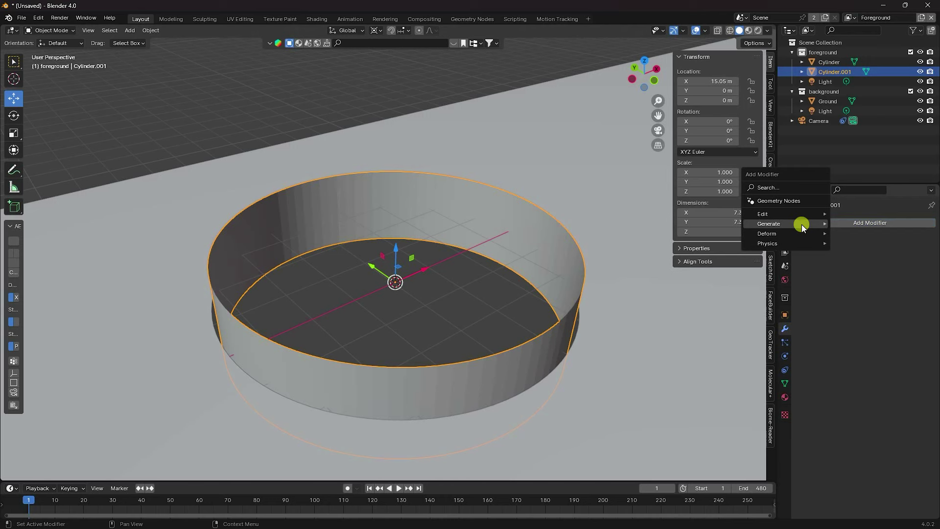
pyautogui.click(861, 338)
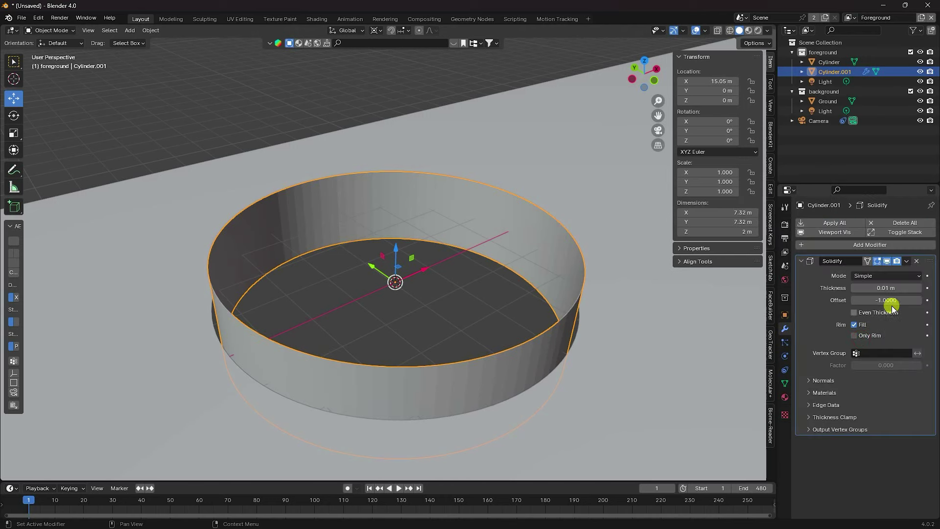
pyautogui.moveTo(883, 287); pyautogui.dragTo(122, 292)
pyautogui.click(867, 288)
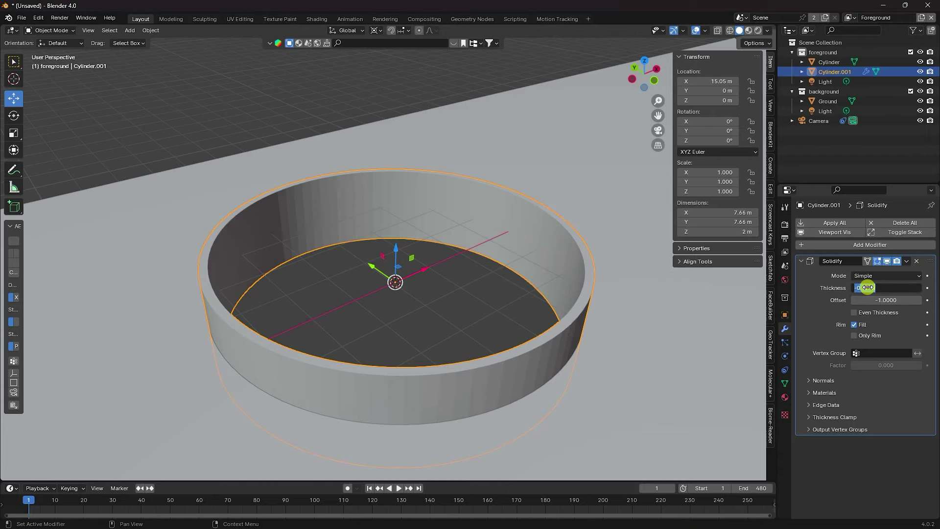
pyautogui.write('-0.2')
pyautogui.press('Return')
pyautogui.scroll(-5, 470, 285)
pyautogui.moveTo(434, 281); pyautogui.dragTo(483, 293, button='middle')
pyautogui.scroll(5, 358, 304)
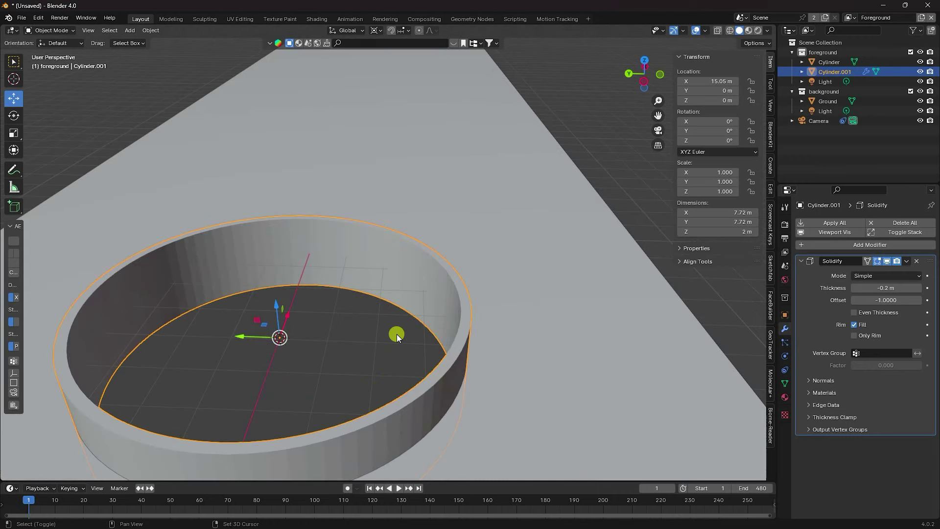
pyautogui.scroll(-8, 397, 334)
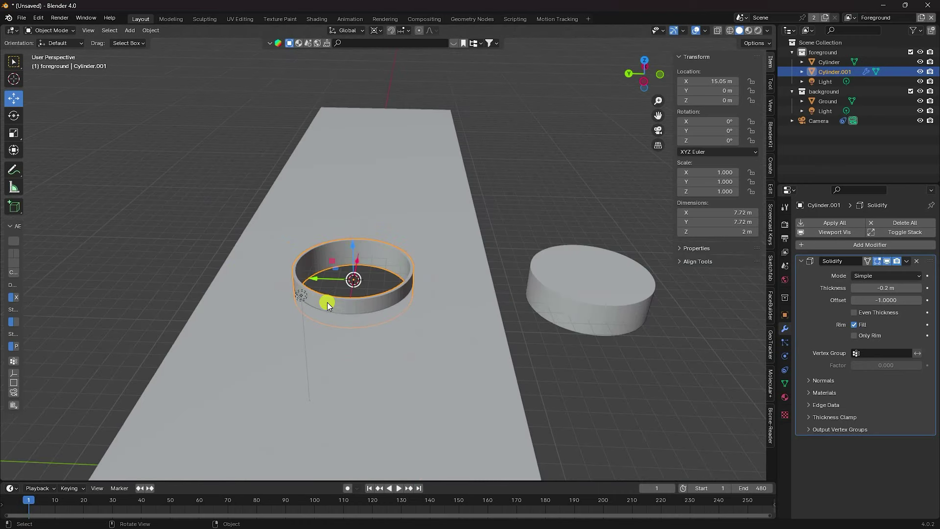
pyautogui.click(566, 300)
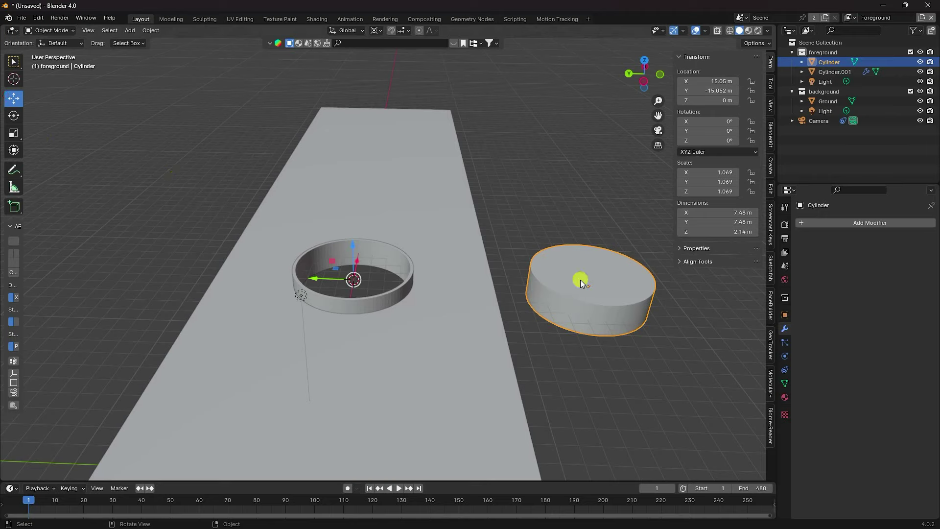
# Move the solid cylinder along Y into the ring and shrink it to fit inside
pyautogui.hotkey('shift', 's')
pyautogui.click(571, 333)
pyautogui.moveTo(563, 288); pyautogui.dragTo(321, 284)
pyautogui.press('KP_7')
pyautogui.scroll(4, 423, 232)
pyautogui.keyDown('shift'); pyautogui.moveTo(422, 232); pyautogui.dragTo(384, 319, button='middle'); pyautogui.keyUp('shift')
pyautogui.press('s')
pyautogui.click(543, 148)
pyautogui.hotkey('shift', 's')
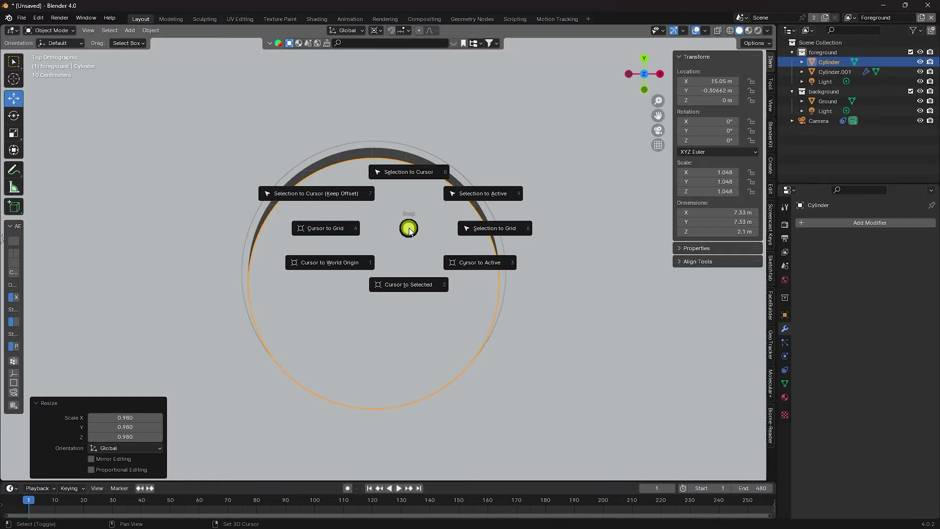
pyautogui.click(407, 287)
pyautogui.moveTo(374, 243); pyautogui.dragTo(372, 233)
pyautogui.press('s')
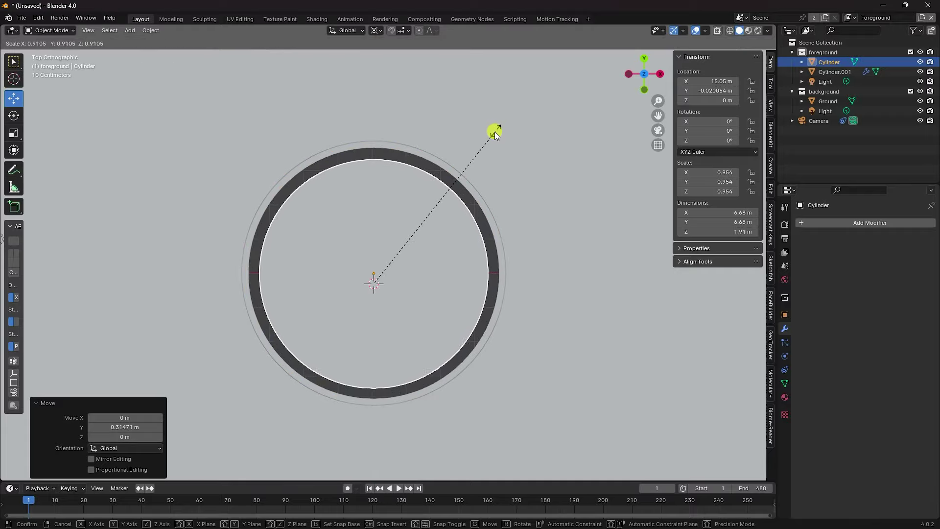
pyautogui.click(493, 133)
# Stretch the cylinder along Z with the Scale tool to about 4.02 m tall
pyautogui.moveTo(433, 272); pyautogui.dragTo(392, 268, button='middle')
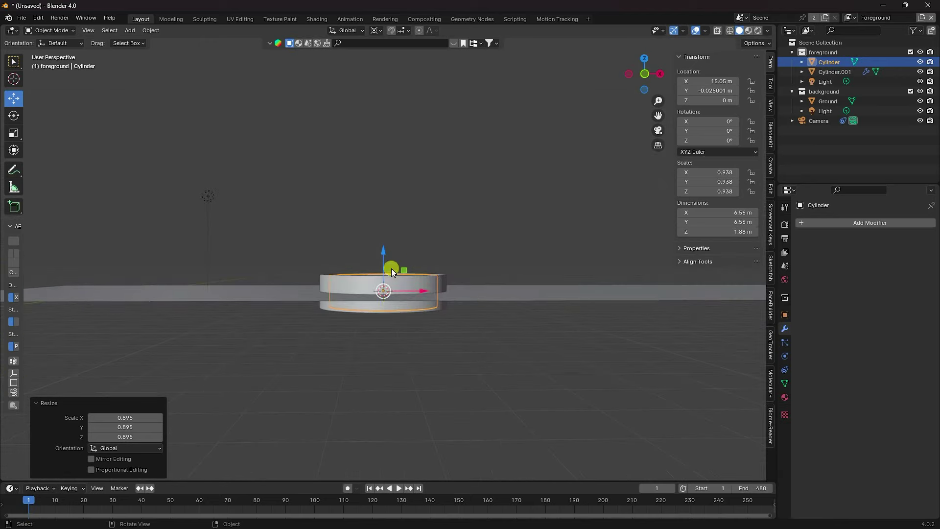
pyautogui.click(13, 133)
pyautogui.scroll(2, 336, 265)
pyautogui.moveTo(380, 277); pyautogui.dragTo(393, 230)
pyautogui.click(14, 99)
pyautogui.moveTo(320, 208); pyautogui.dragTo(390, 281, button='middle')
pyautogui.scroll(3, 392, 280)
pyautogui.keyDown('shift'); pyautogui.moveTo(448, 315); pyautogui.dragTo(327, 319, button='middle'); pyautogui.keyUp('shift')
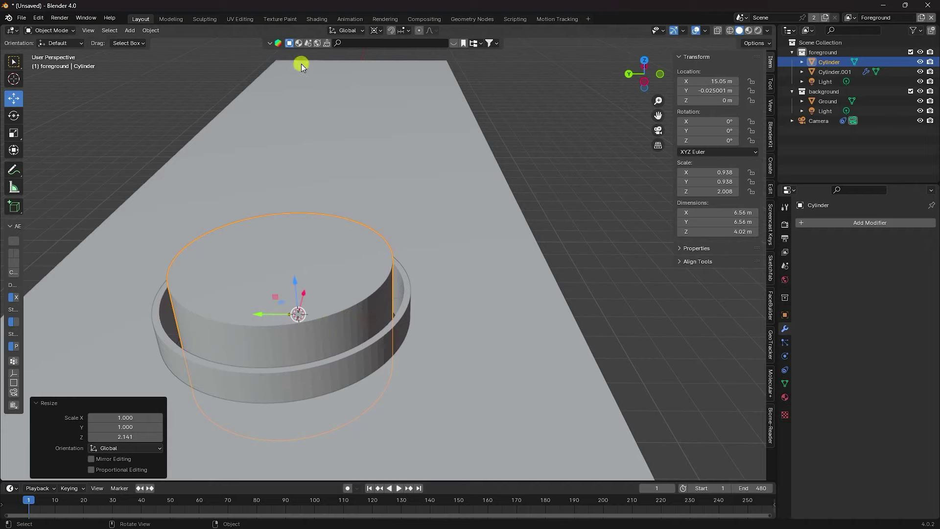
# Search the online assets for 'bottle', page through the results, and download the Chandon champagne bottle
pyautogui.click(359, 43)
pyautogui.write('bottle')
pyautogui.press('Return')
pyautogui.scroll(-2, 567, 110)
pyautogui.scroll(2, 569, 111)
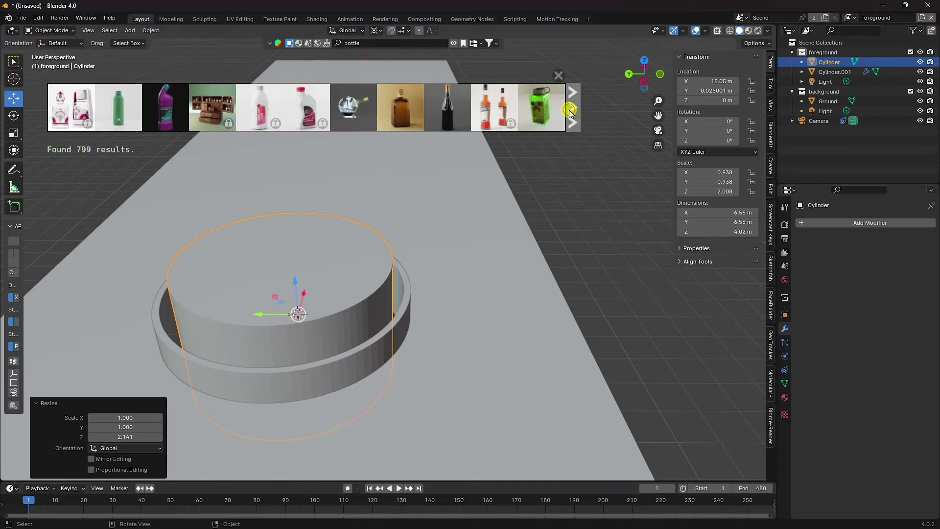
pyautogui.click(570, 112)
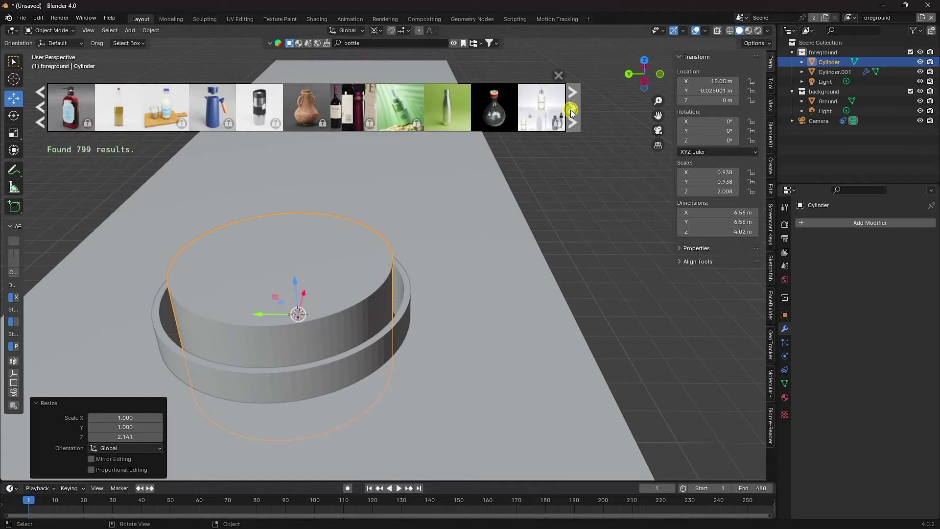
pyautogui.click(571, 111)
pyautogui.click(571, 111)
pyautogui.click(571, 111)
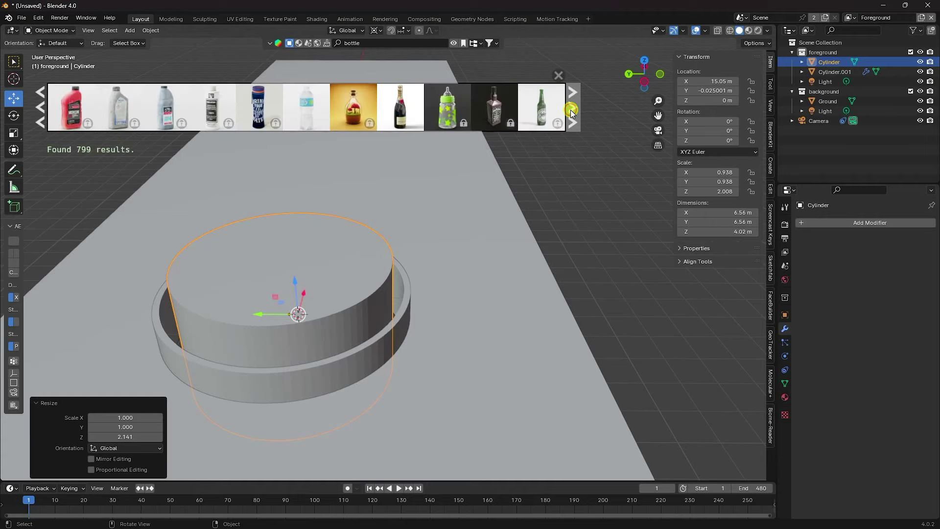
pyautogui.moveTo(401, 112)
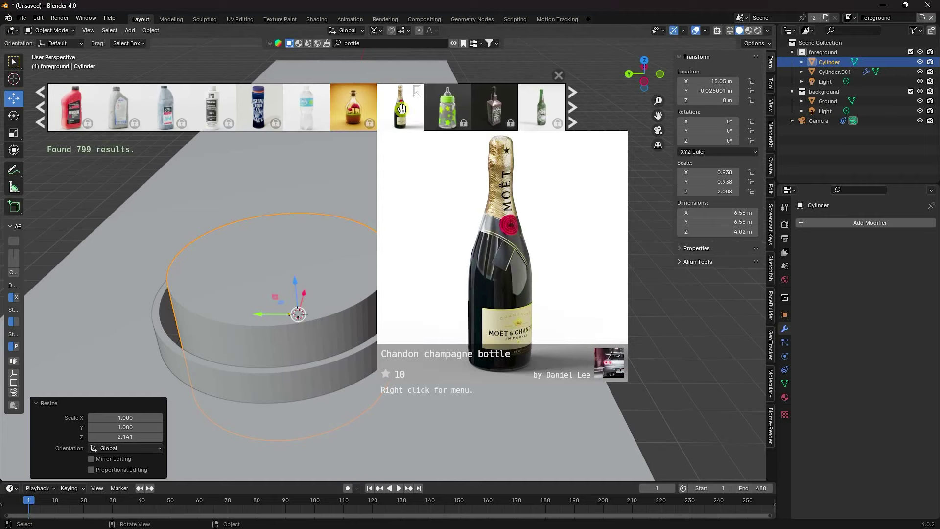
pyautogui.click(400, 109)
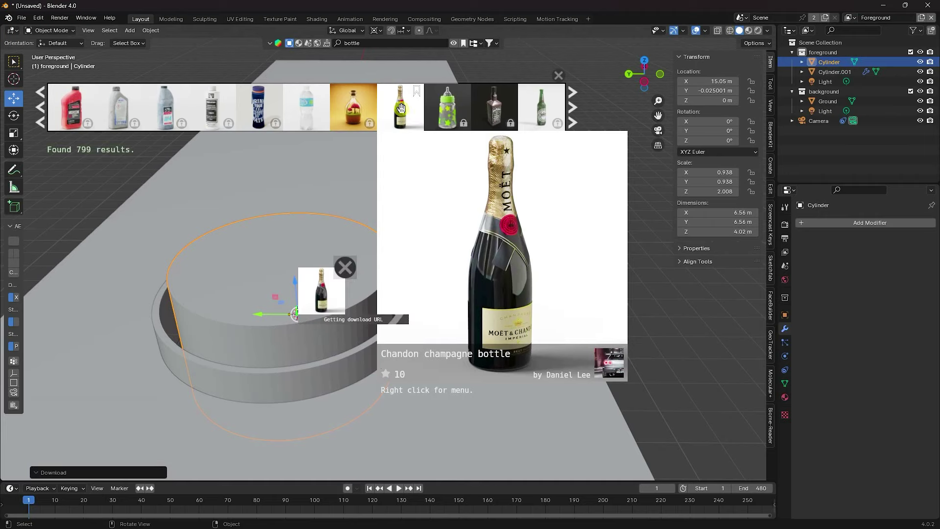
# Select the Chandon bottle object in the Outliner and close the asset results strip
pyautogui.click(801, 62)
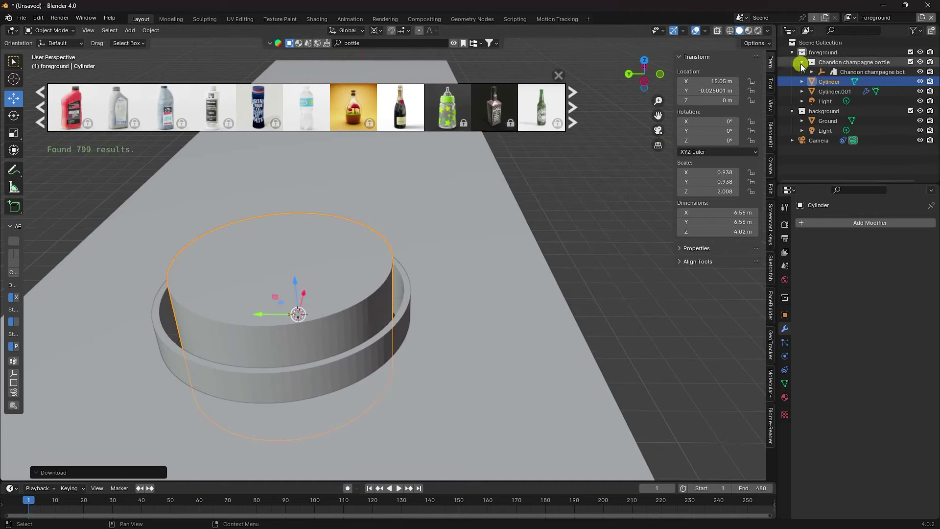
pyautogui.click(801, 63)
pyautogui.click(836, 63)
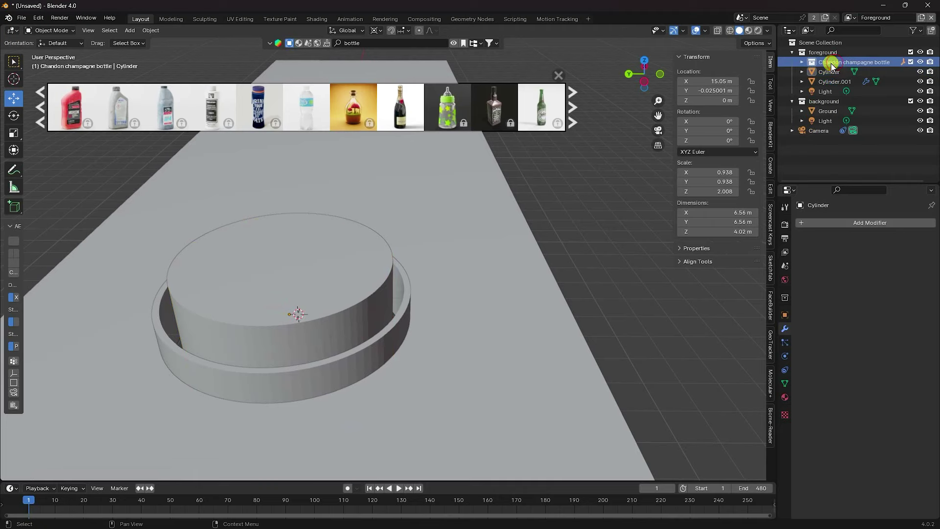
pyautogui.click(802, 63)
pyautogui.click(802, 63)
pyautogui.click(849, 72)
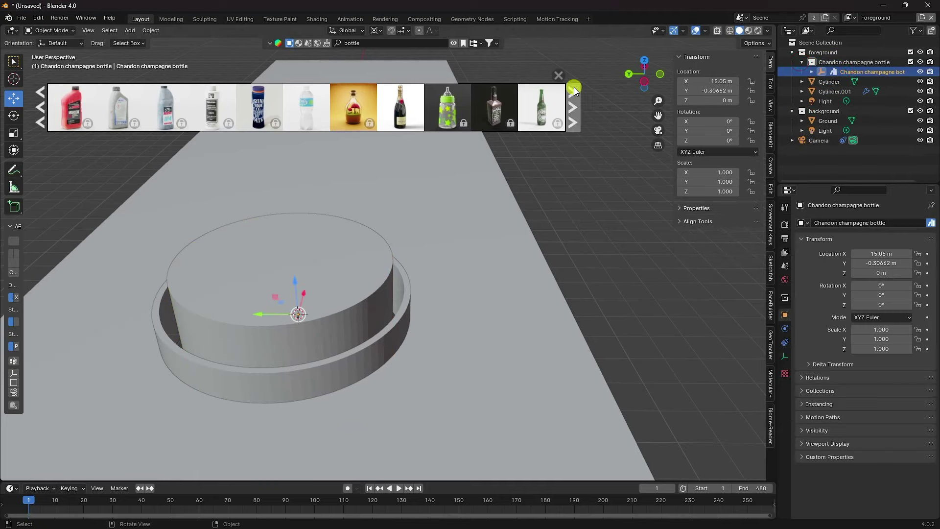
pyautogui.click(561, 75)
# Scale the bottle up repeatedly, checking and trimming its size through the camera view
pyautogui.moveTo(443, 207); pyautogui.dragTo(380, 217, button='middle')
pyautogui.press('s')
pyautogui.click(515, 140)
pyautogui.press('s')
pyautogui.click(527, 148)
pyautogui.press('s')
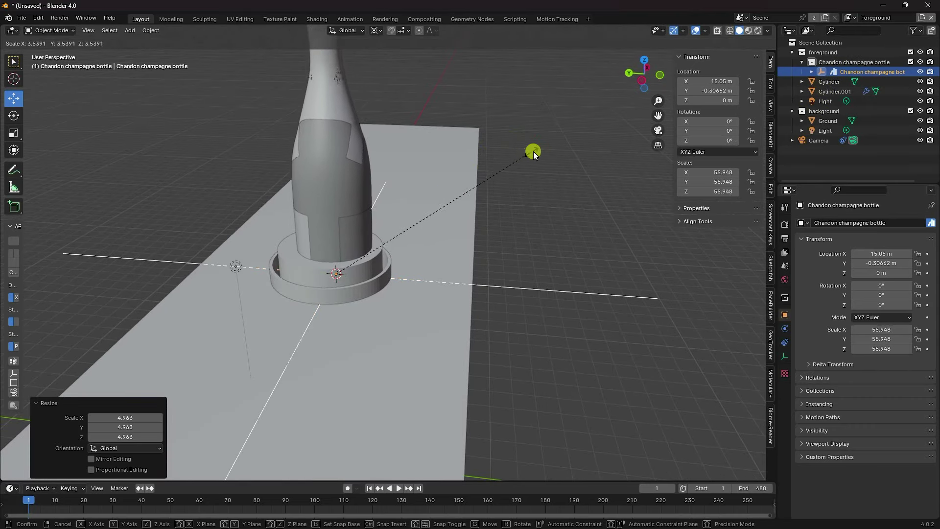
pyautogui.click(545, 146)
pyautogui.press('KP_0')
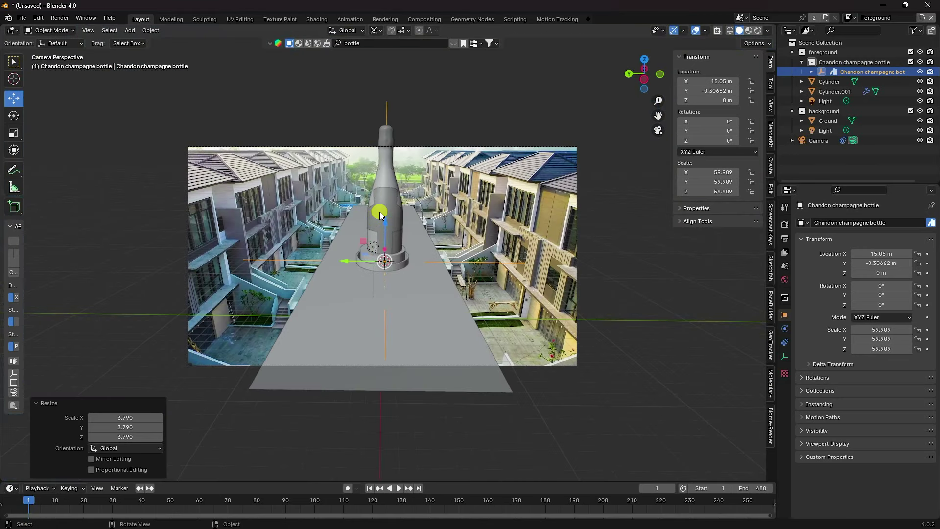
pyautogui.moveTo(380, 215)
pyautogui.keyDown('ctrl'); pyautogui.mouseDown(button='middle')
pyautogui.moveTo(390, 199)
pyautogui.moveTo(387, 222)
pyautogui.mouseUp(button='middle'); pyautogui.keyUp('ctrl')
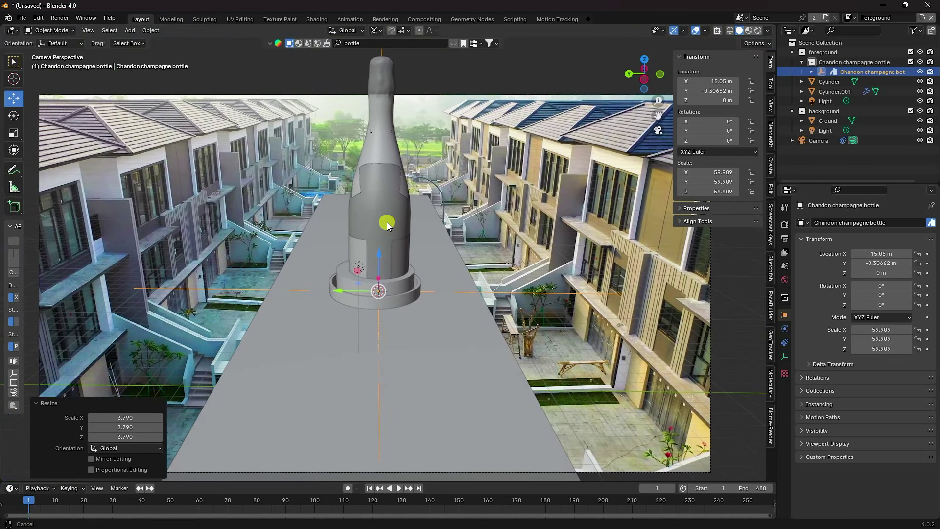
pyautogui.press('s')
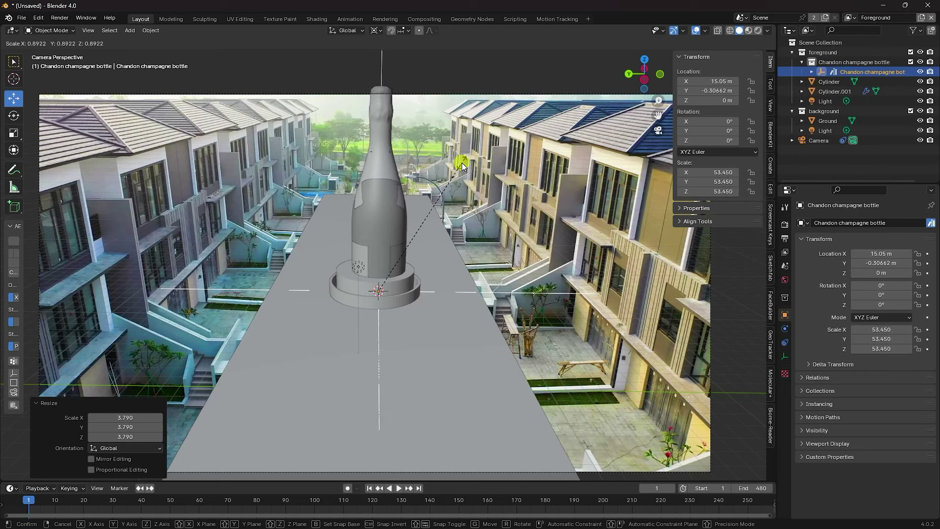
pyautogui.click(459, 168)
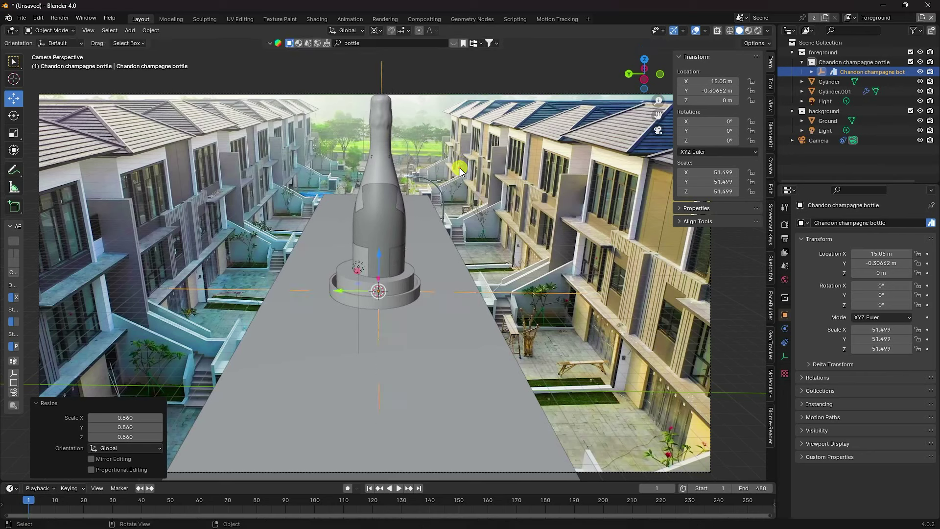
# Centre the pedestal cylinder along Y in a top orthographic view
pyautogui.click(351, 277)
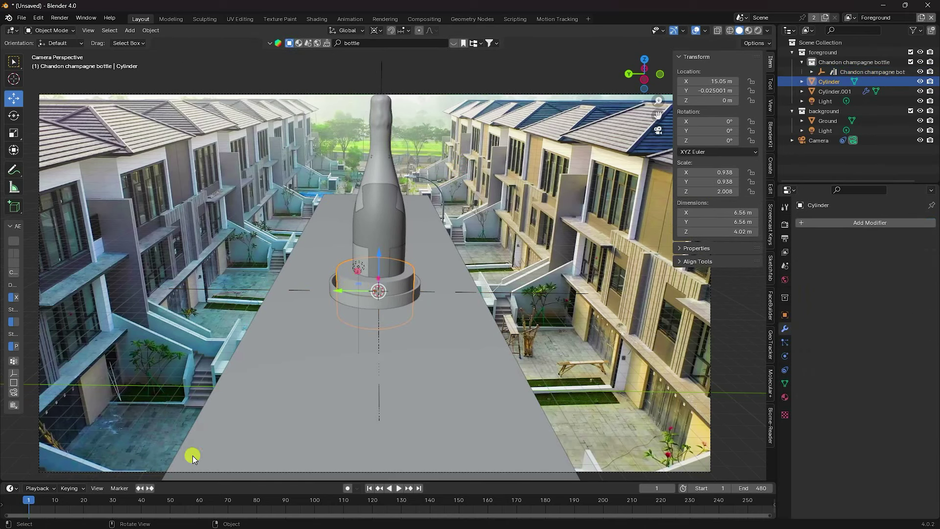
pyautogui.moveTo(188, 481); pyautogui.dragTo(196, 463)
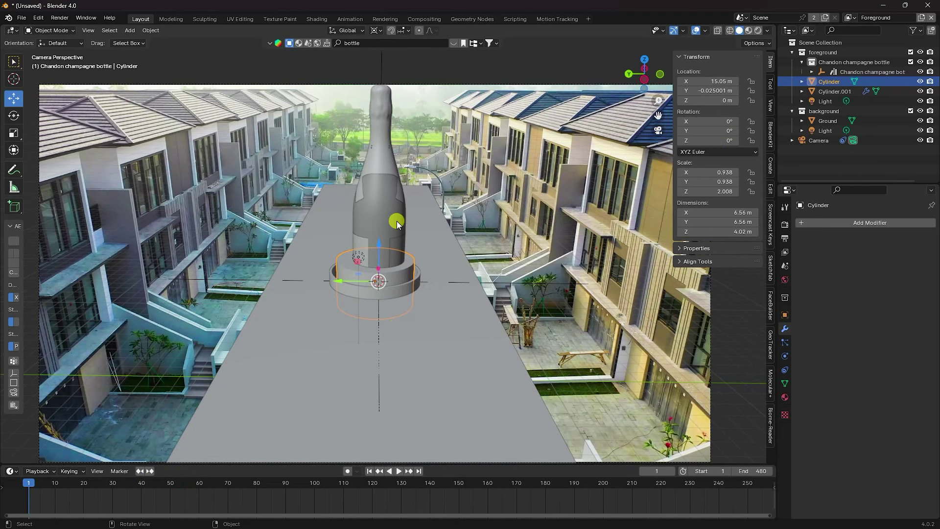
pyautogui.press('KP_Decimal')
pyautogui.press('KP_7')
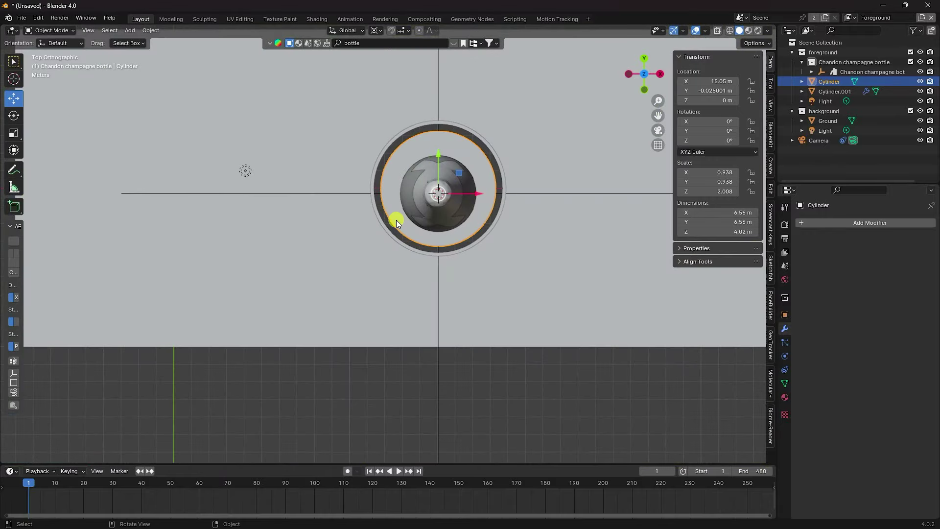
pyautogui.scroll(2, 485, 155)
pyautogui.keyDown('shift'); pyautogui.moveTo(490, 152); pyautogui.dragTo(357, 254, button='middle'); pyautogui.keyUp('shift')
pyautogui.scroll(2, 348, 230)
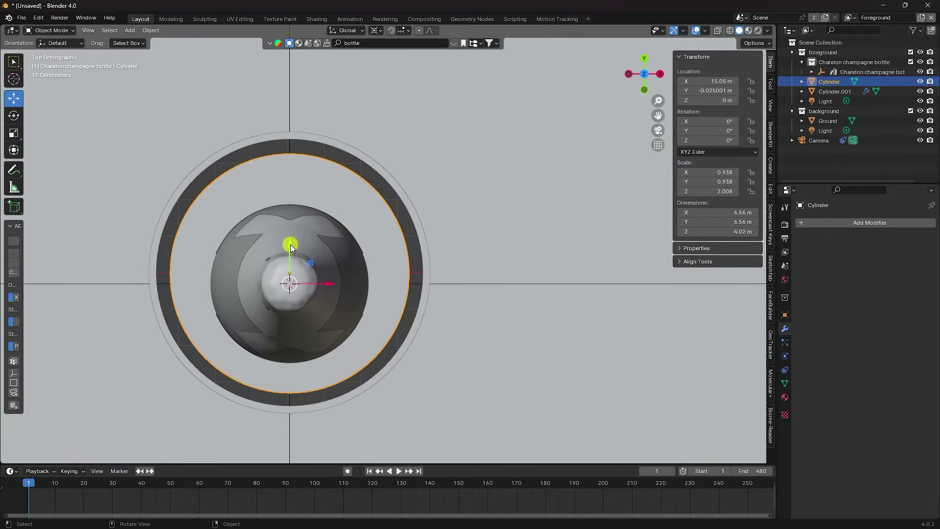
pyautogui.moveTo(290, 244); pyautogui.dragTo(290, 240)
pyautogui.press('s')
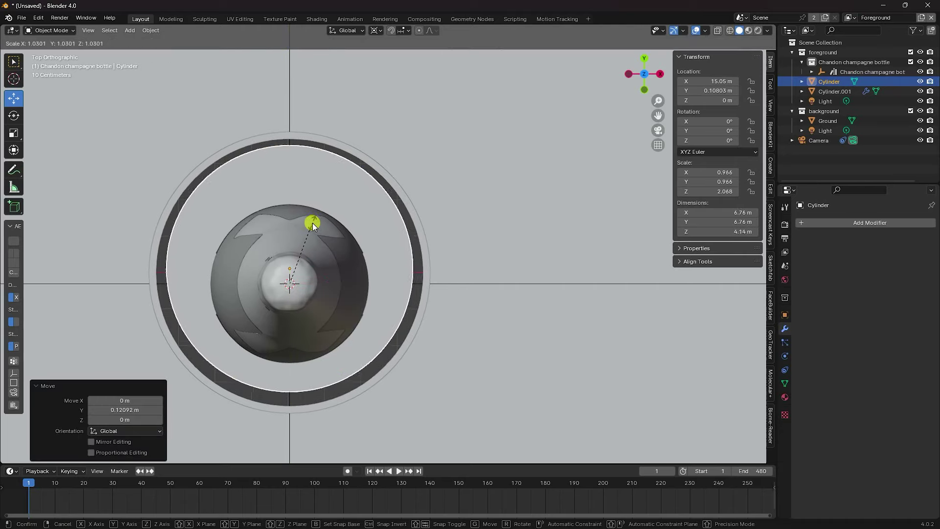
pyautogui.click(313, 225)
pyautogui.click(313, 227)
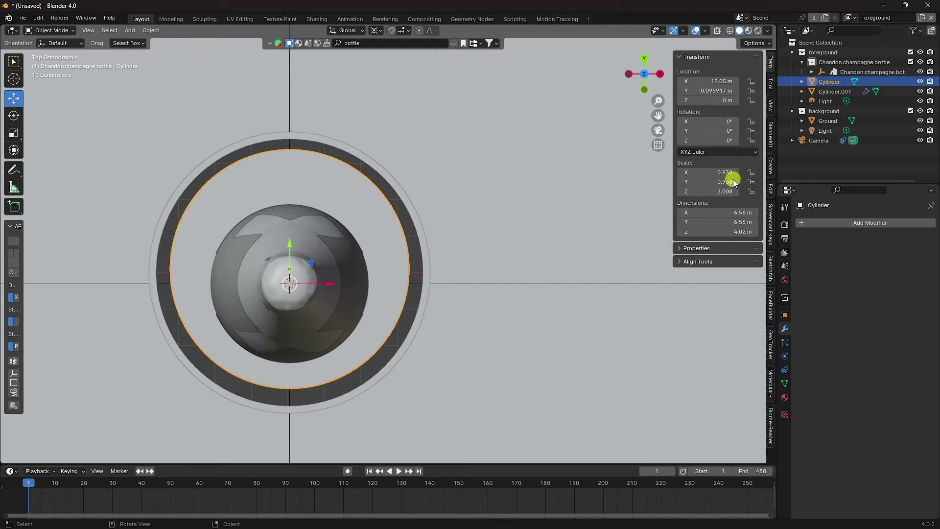
# Enlarge the bottle 1.121 times to 57.731 and slide it along Y onto the pedestal centre
pyautogui.click(857, 71)
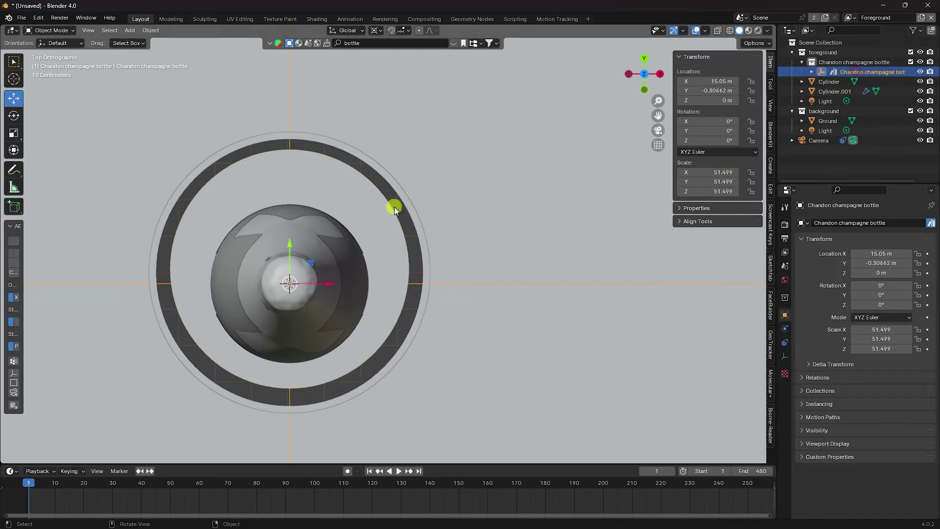
pyautogui.press('s')
pyautogui.click(341, 216)
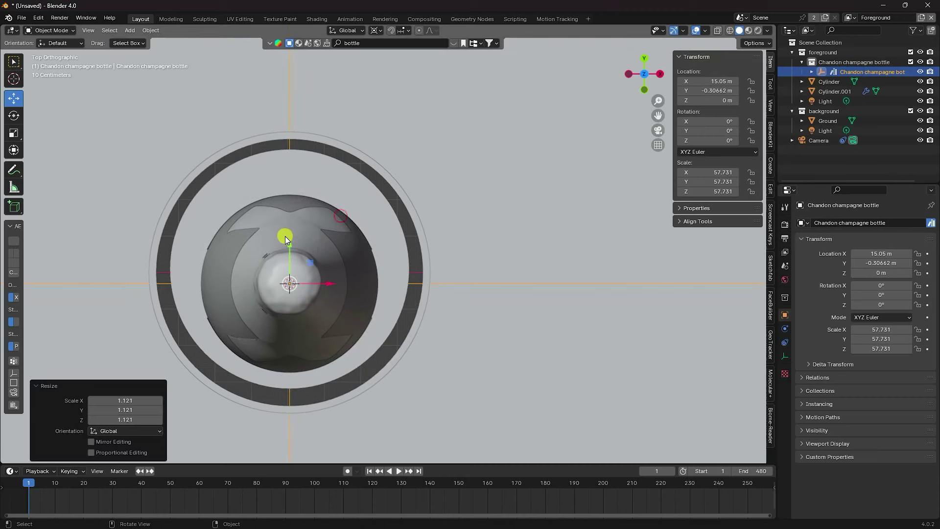
pyautogui.moveTo(290, 243); pyautogui.dragTo(292, 230)
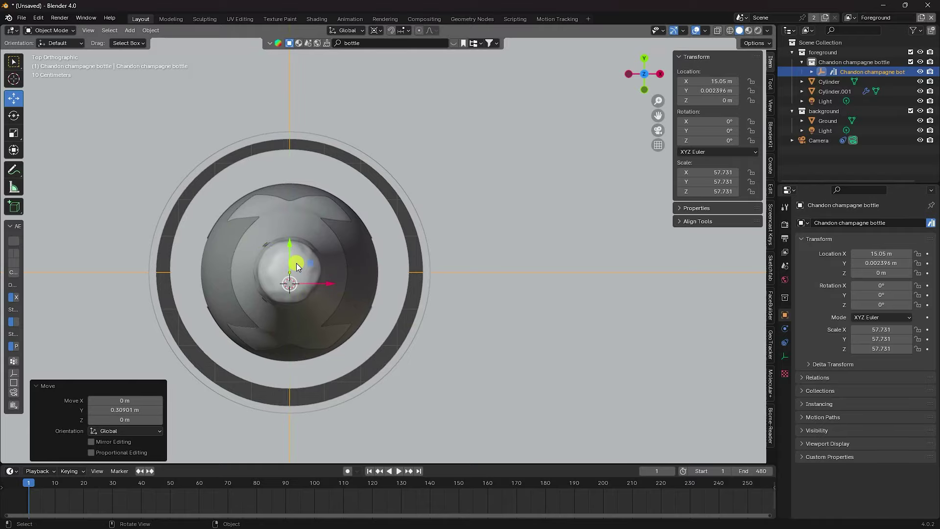
pyautogui.press('KP_0')
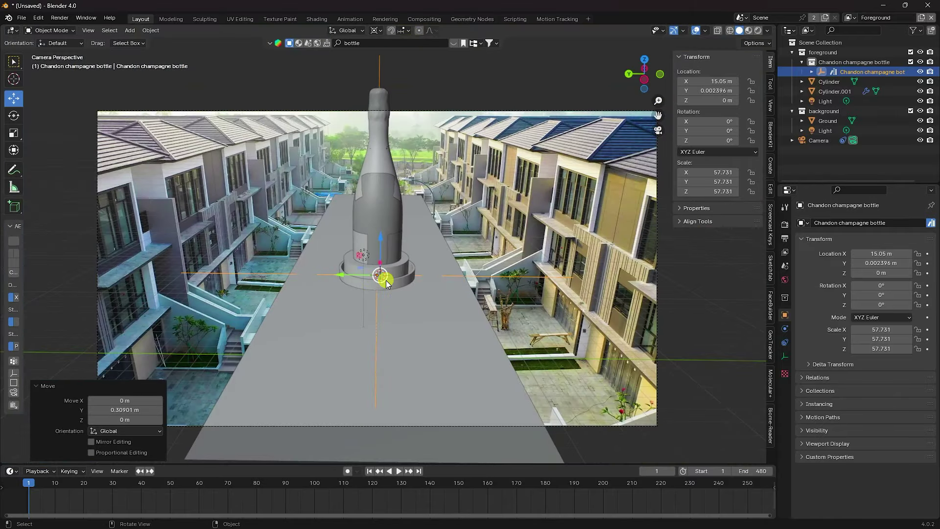
pyautogui.moveTo(386, 283); pyautogui.dragTo(419, 222, button='middle')
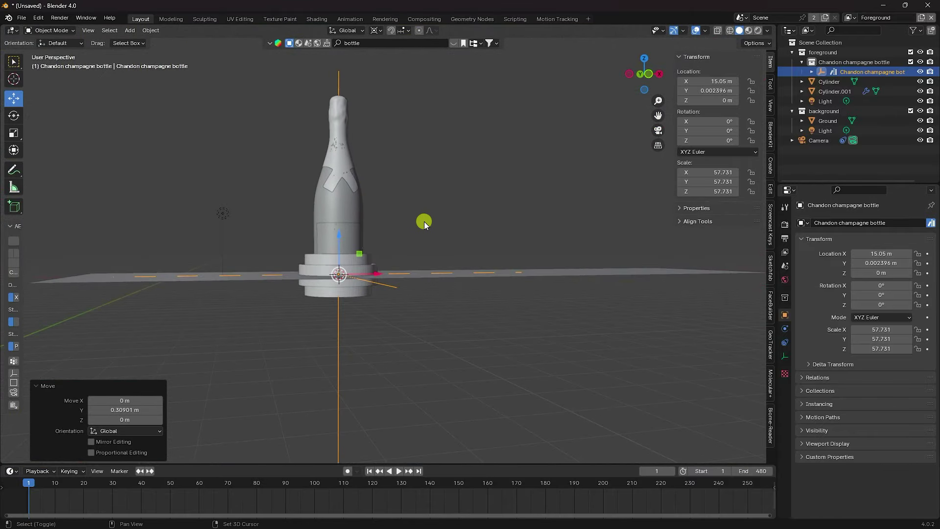
# Select the bottle with the pedestal cylinder and parent the bottle to the cylinder (Object)
pyautogui.click(832, 81)
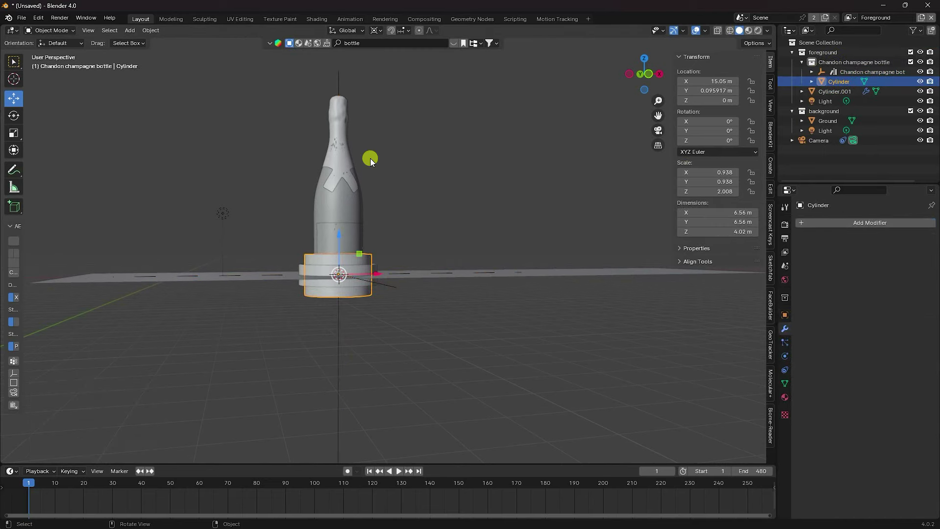
pyautogui.moveTo(370, 158); pyautogui.dragTo(342, 227, button='middle')
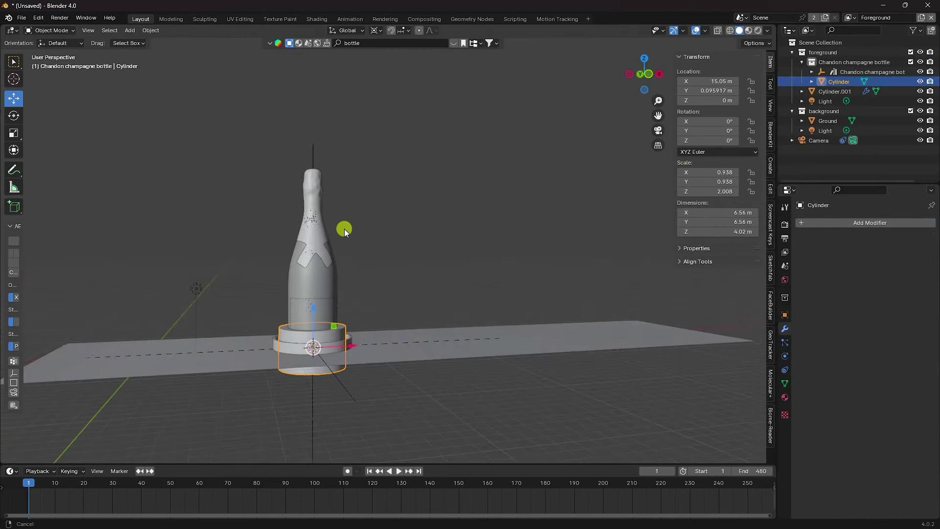
pyautogui.scroll(6, 334, 222)
pyautogui.moveTo(369, 177); pyautogui.dragTo(394, 144, button='middle')
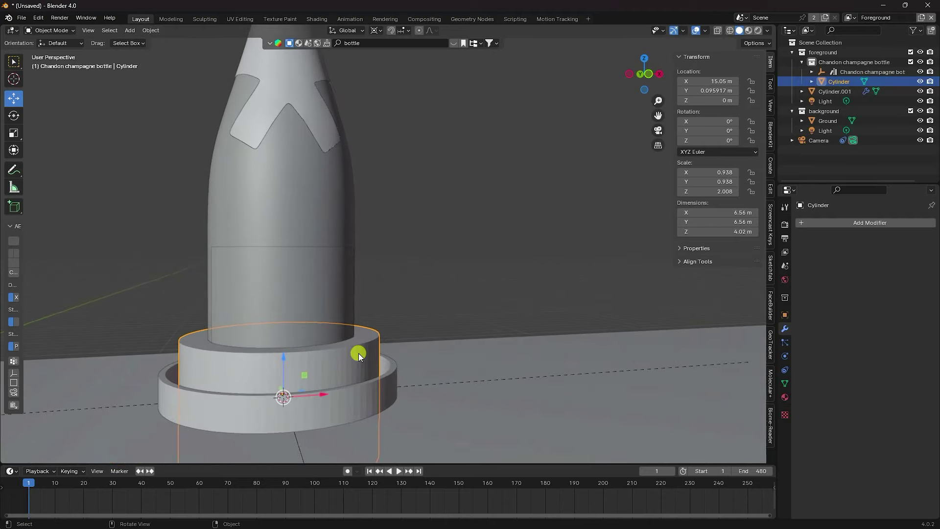
pyautogui.keyDown('shift'); pyautogui.click(853, 73); pyautogui.keyUp('shift')
pyautogui.hotkey('ctrl', 'p')
pyautogui.click(308, 209)
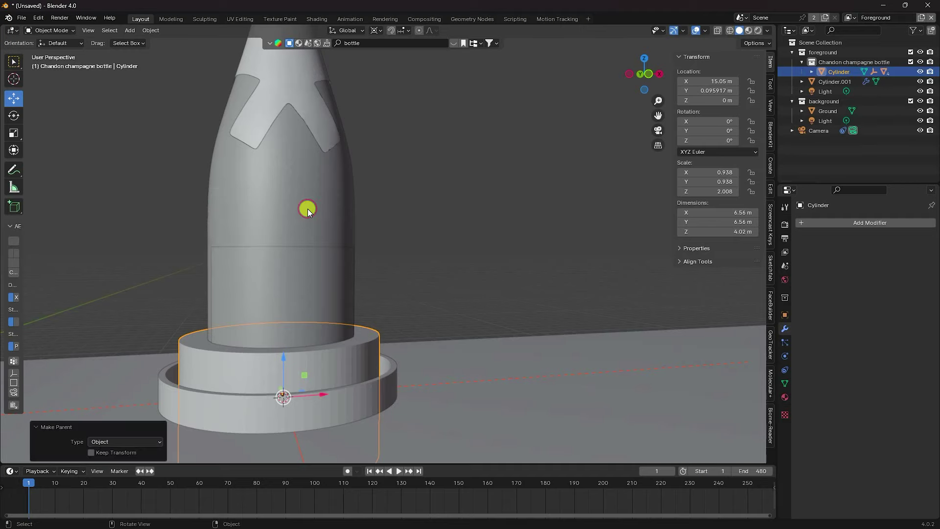
# Lower the cylinder and bottle along Z to about -19 m beneath the ring
pyautogui.moveTo(323, 215); pyautogui.dragTo(413, 262, button='middle')
pyautogui.scroll(-4, 413, 263)
pyautogui.click(412, 263)
pyautogui.click(377, 300)
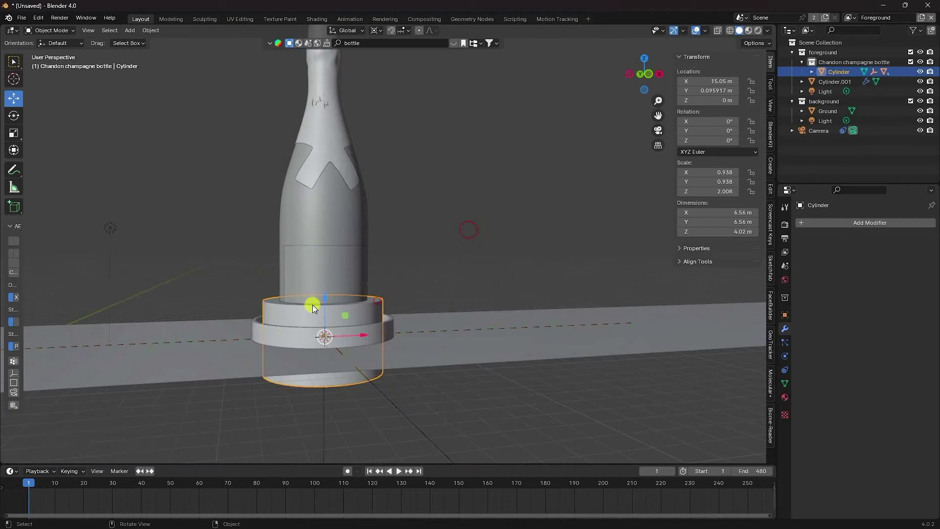
pyautogui.press('g')
pyautogui.press('z')
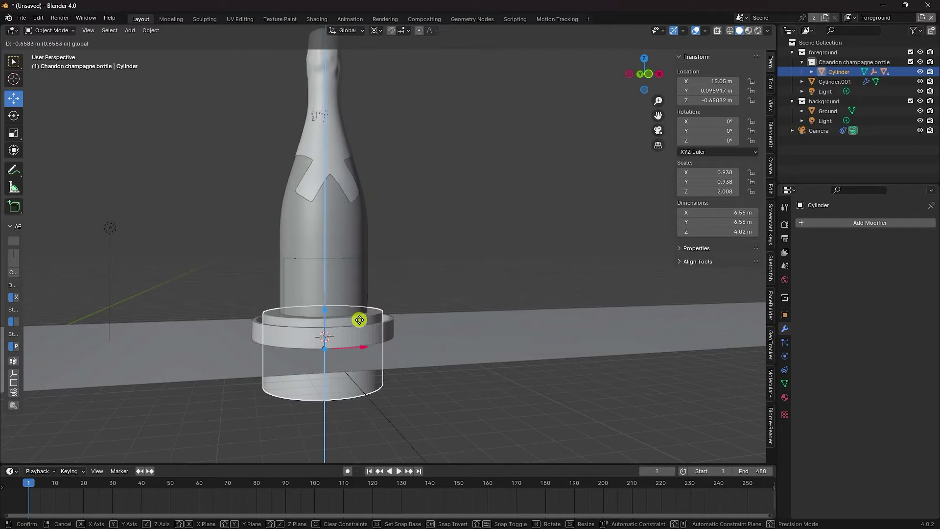
pyautogui.click(359, 351)
pyautogui.scroll(-3, 352, 318)
pyautogui.moveTo(354, 265); pyautogui.dragTo(336, 440)
pyautogui.scroll(2, 327, 316)
pyautogui.moveTo(360, 327); pyautogui.dragTo(184, 61, button='middle')
# Add a plane scaled to 6.582 (about 13.2 m wide) and lower it slightly to Z -0.085 m
pyautogui.click(132, 31)
pyautogui.moveTo(142, 40)
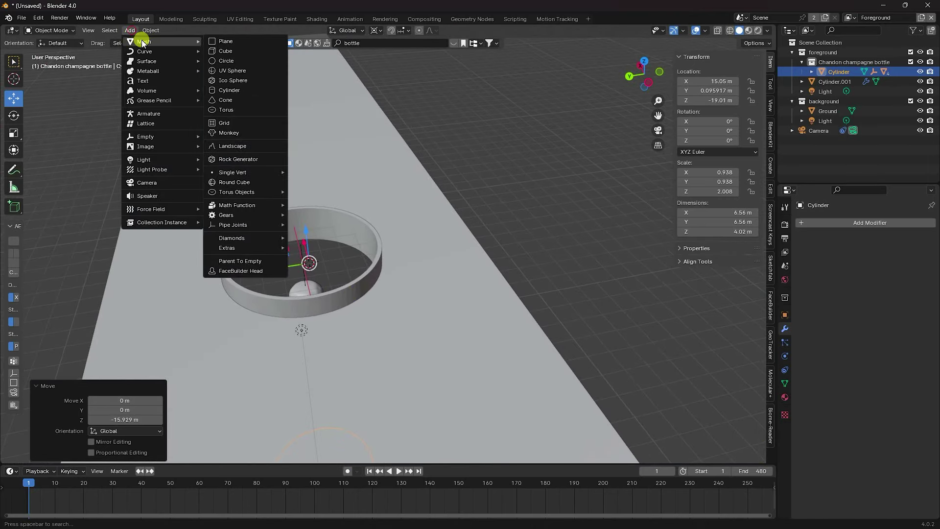
pyautogui.click(252, 39)
pyautogui.press('s')
pyautogui.click(534, 152)
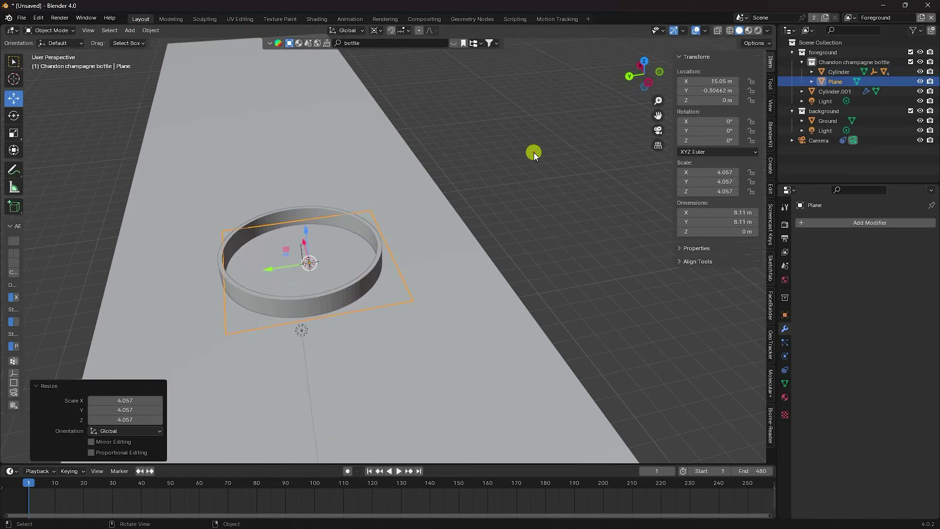
pyautogui.press('s')
pyautogui.click(414, 201)
pyautogui.moveTo(390, 228); pyautogui.dragTo(344, 220, button='middle')
pyautogui.scroll(3, 299, 233)
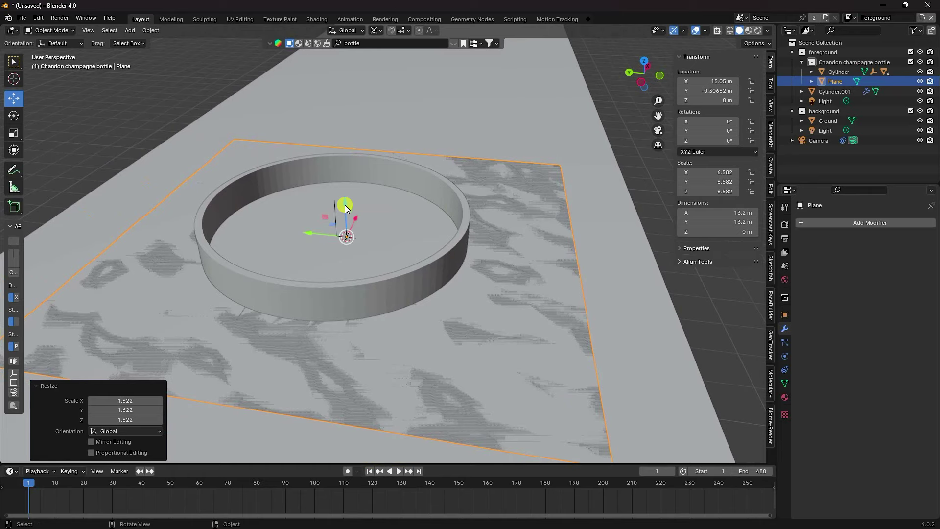
pyautogui.press('g')
pyautogui.press('z')
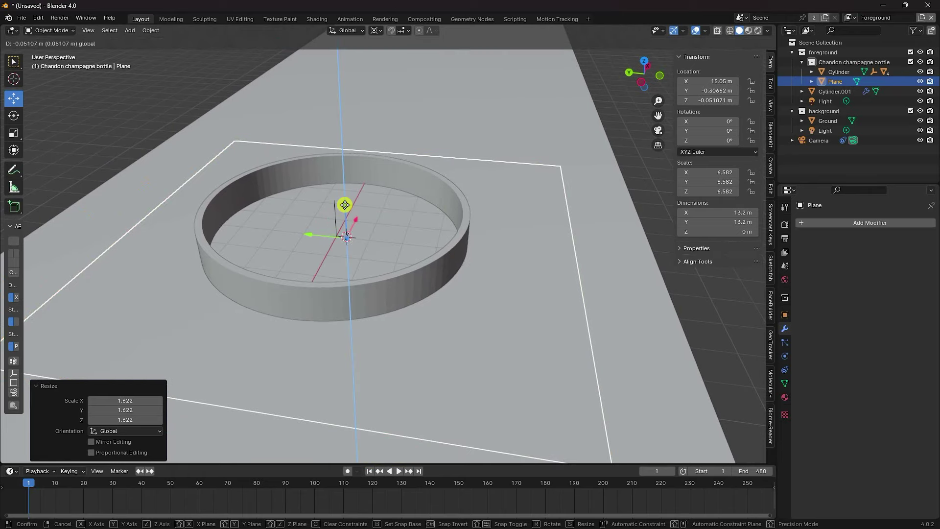
pyautogui.click(344, 209)
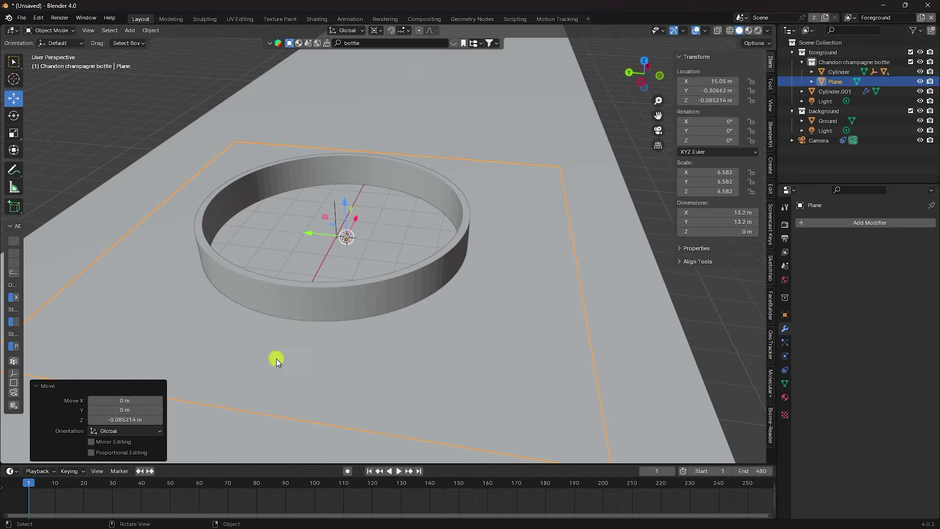
# Keyframe the Plane's location at frame 1, then slide it along Y and key it at frame 80
pyautogui.press('i')
pyautogui.click(257, 327)
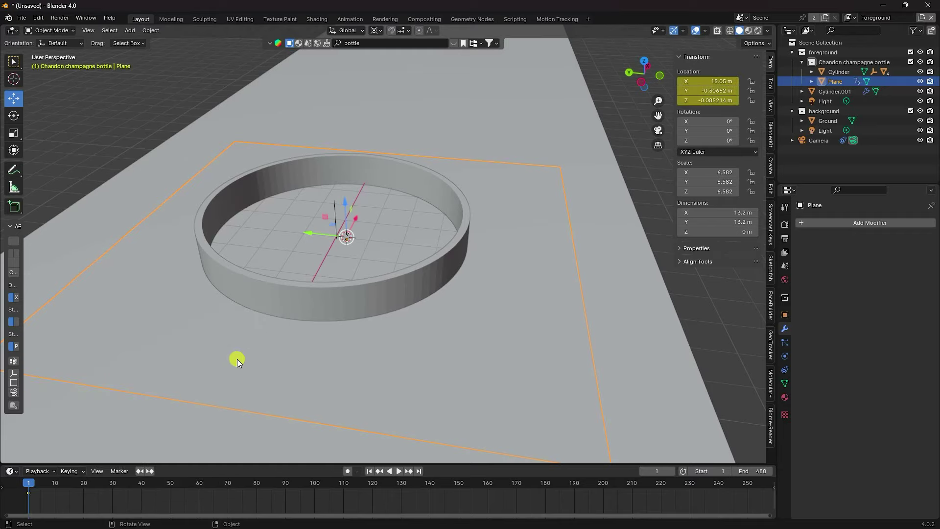
pyautogui.click(256, 478)
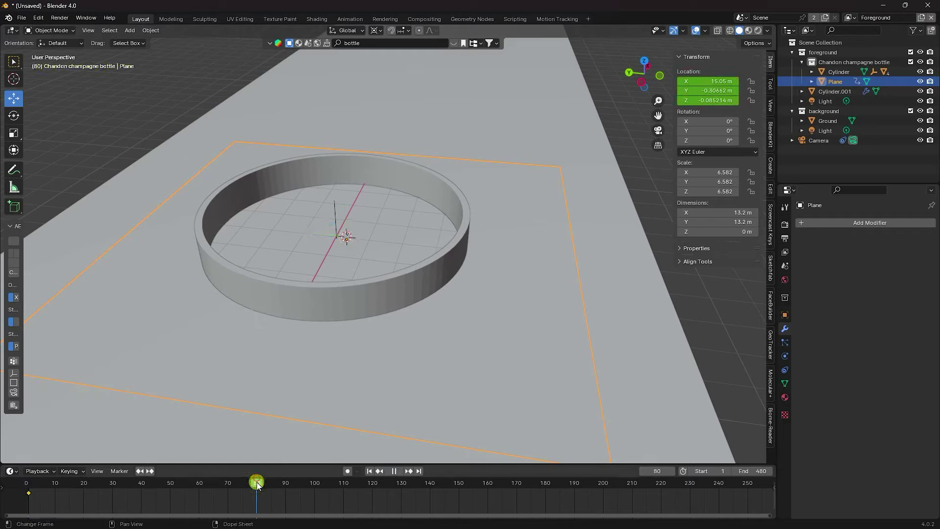
pyautogui.scroll(-2, 251, 351)
pyautogui.moveTo(324, 238); pyautogui.dragTo(634, 308)
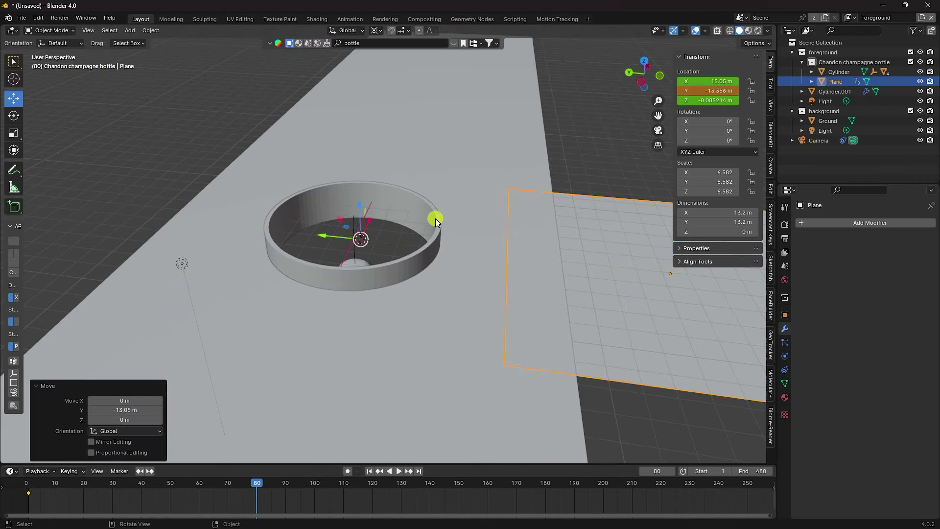
pyautogui.press('i')
pyautogui.click(435, 219)
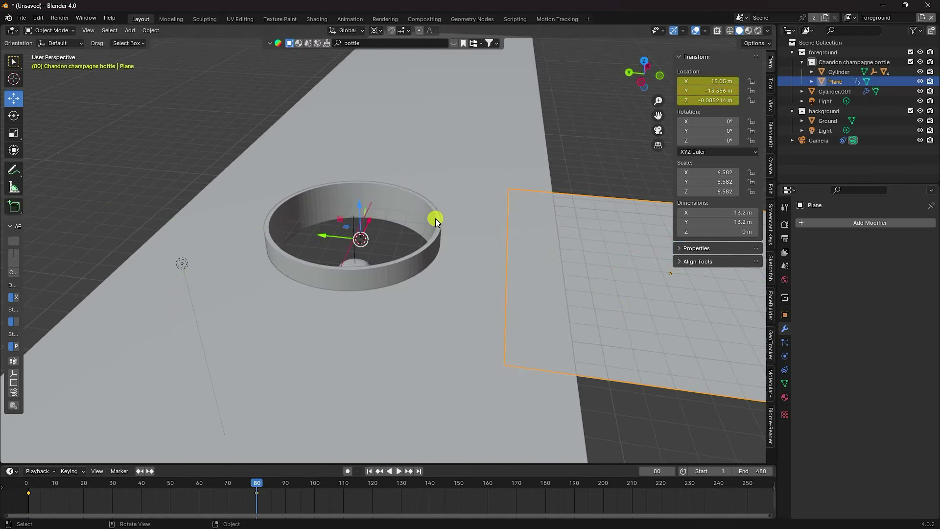
# Preview the slide, then nudge the Plane slightly back on Y and re-key it at frame 80
pyautogui.click(369, 471)
pyautogui.click(398, 471)
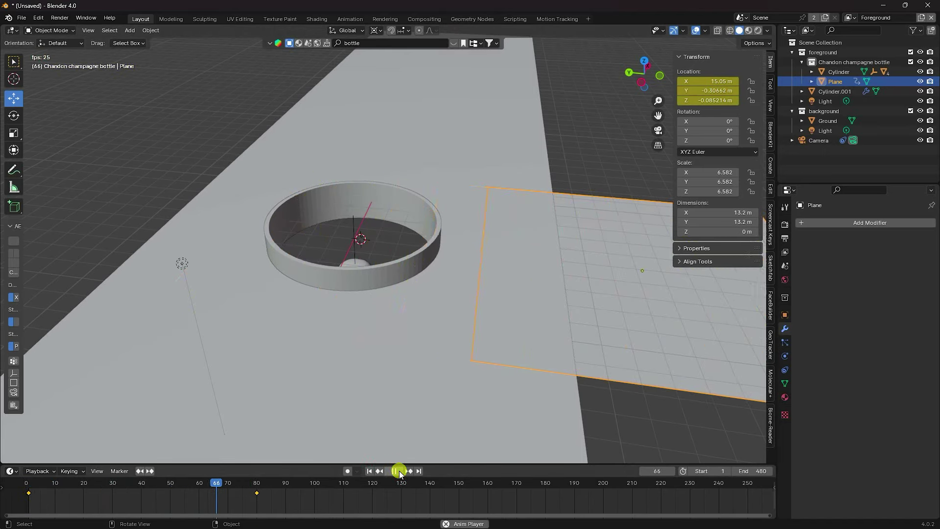
pyautogui.click(398, 471)
pyautogui.click(408, 470)
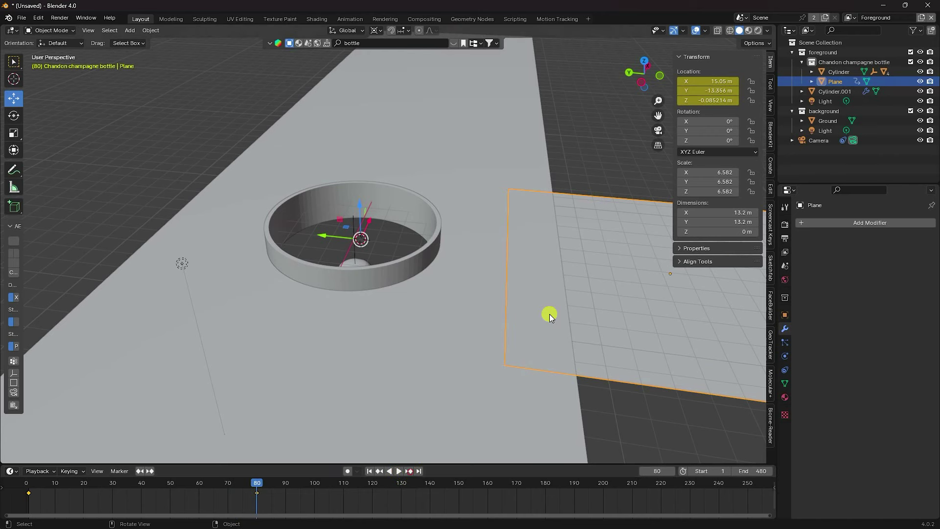
pyautogui.scroll(-3, 483, 266)
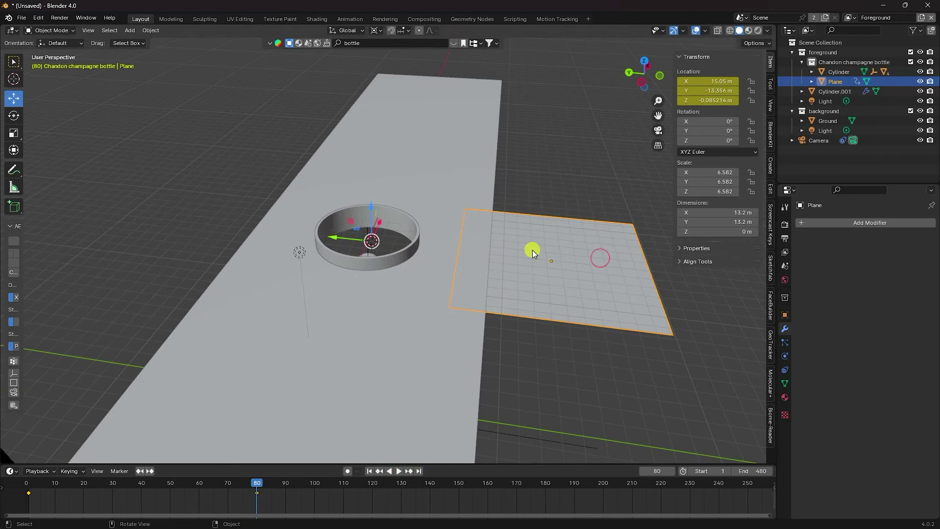
pyautogui.moveTo(344, 237); pyautogui.dragTo(315, 236)
pyautogui.press('i')
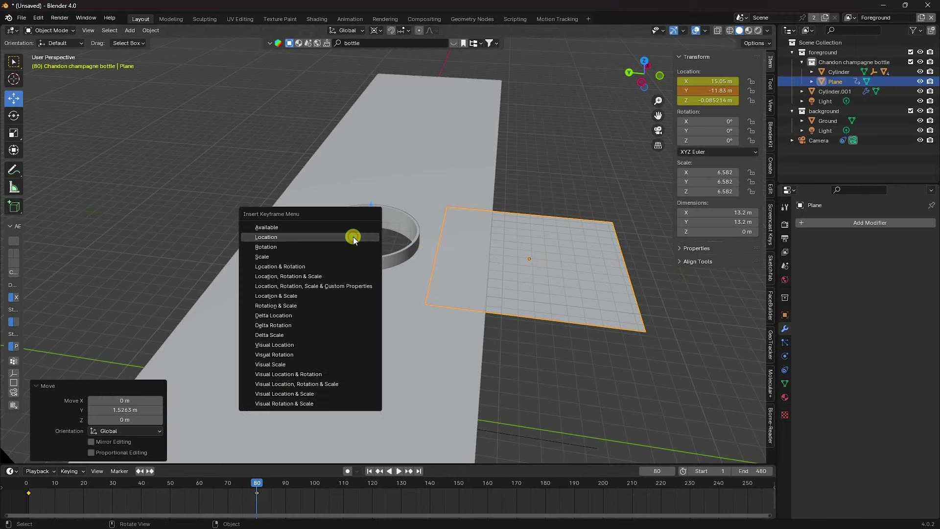
pyautogui.click(353, 237)
# Play the slide back and set the Plane's keyframes to Linear interpolation for constant speed
pyautogui.click(369, 471)
pyautogui.click(398, 470)
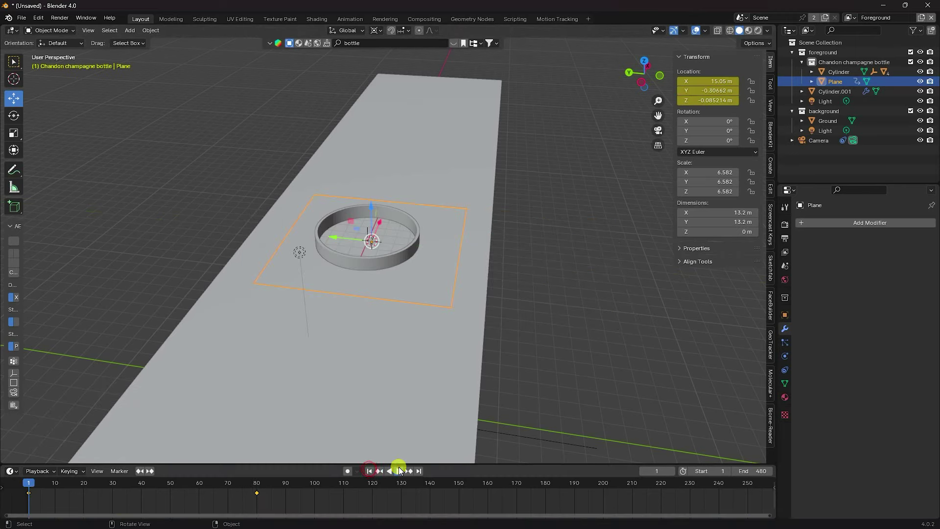
pyautogui.scroll(3, 354, 251)
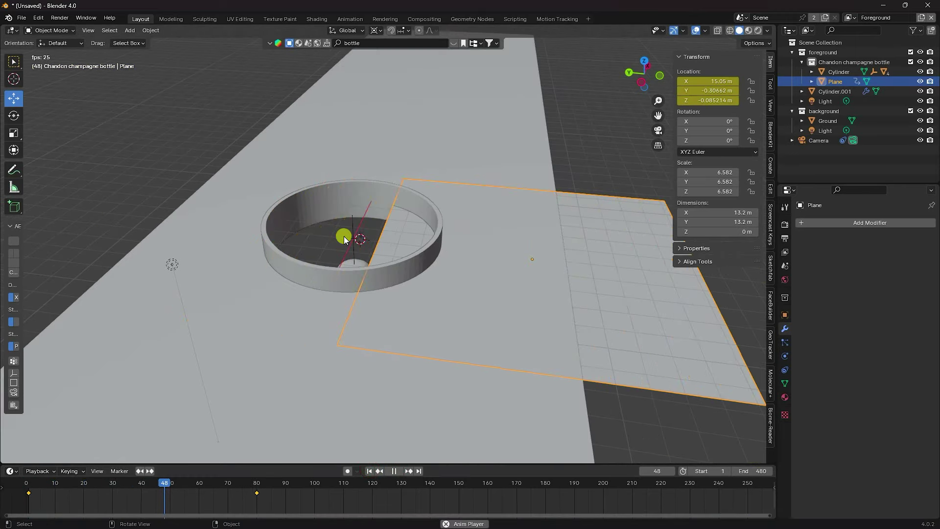
pyautogui.click(394, 470)
pyautogui.click(306, 504)
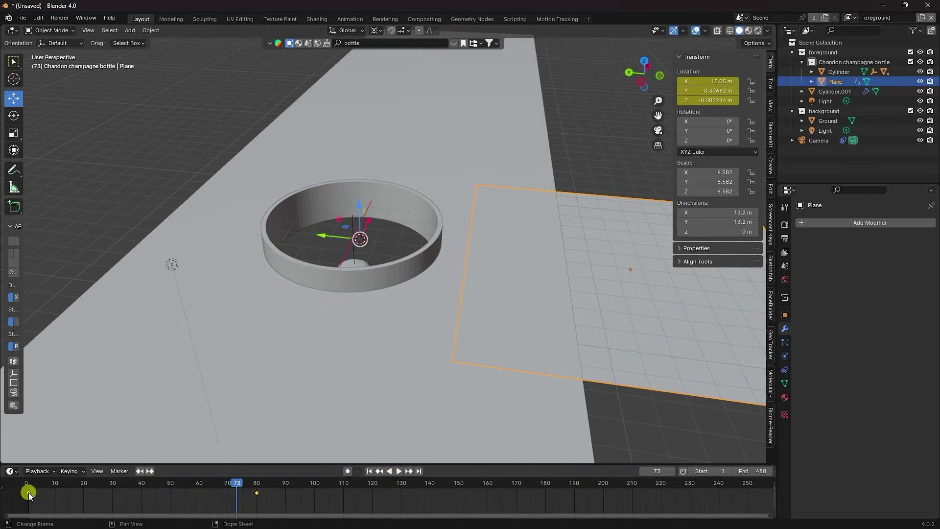
pyautogui.press('t')
pyautogui.click(27, 463)
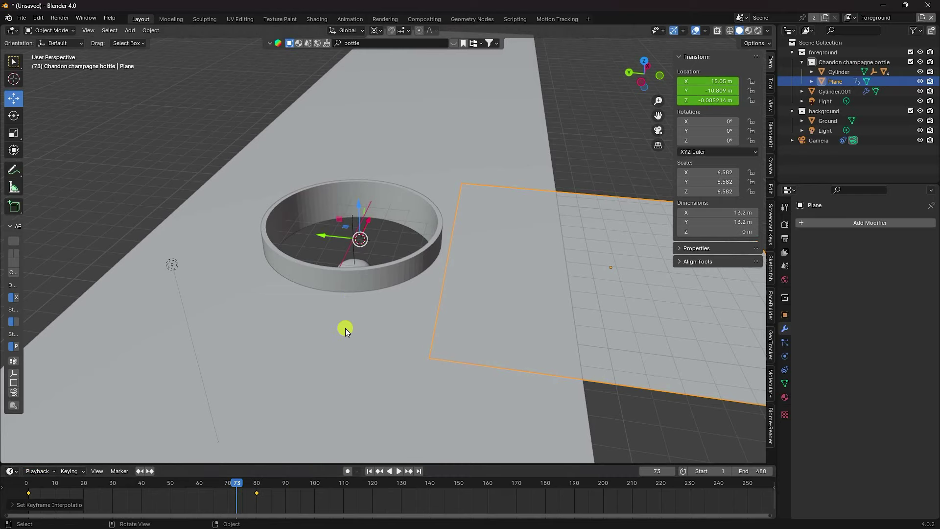
pyautogui.moveTo(350, 298); pyautogui.dragTo(358, 342, button='middle')
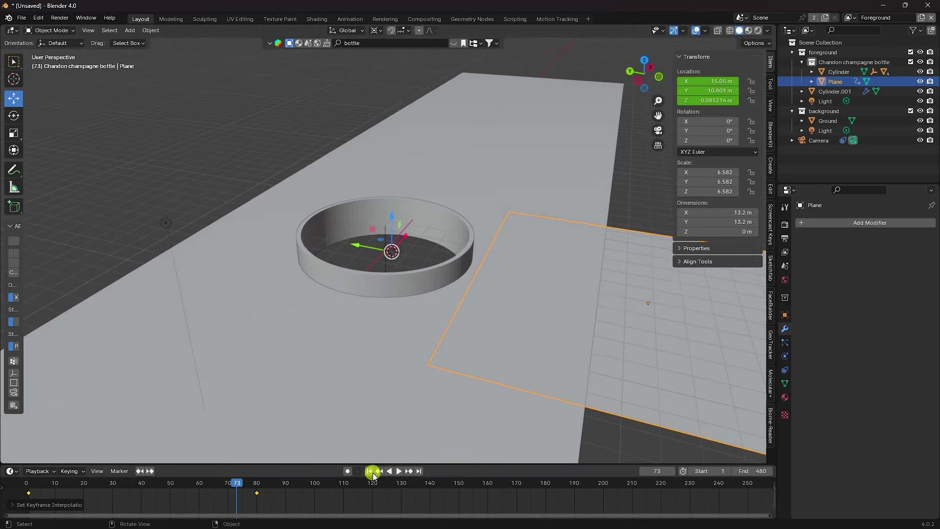
pyautogui.click(283, 484)
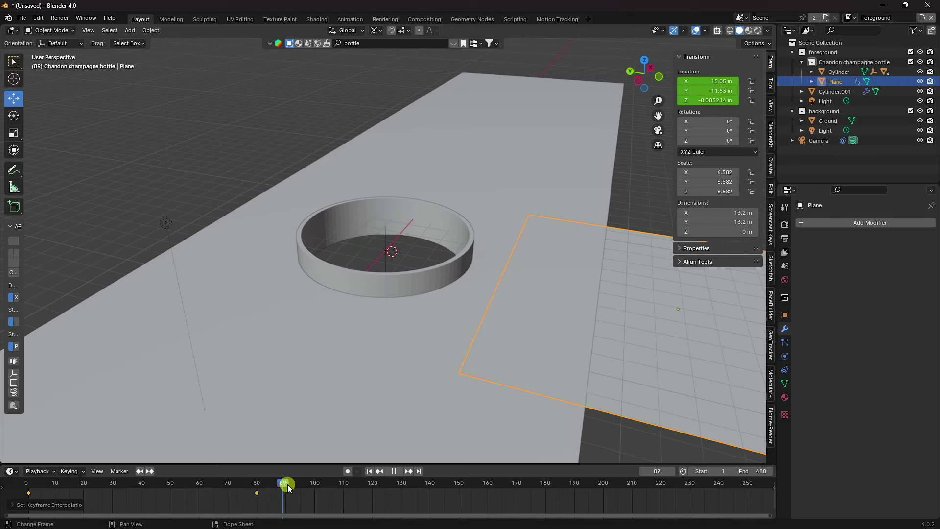
pyautogui.moveTo(286, 392); pyautogui.dragTo(346, 254, button='middle')
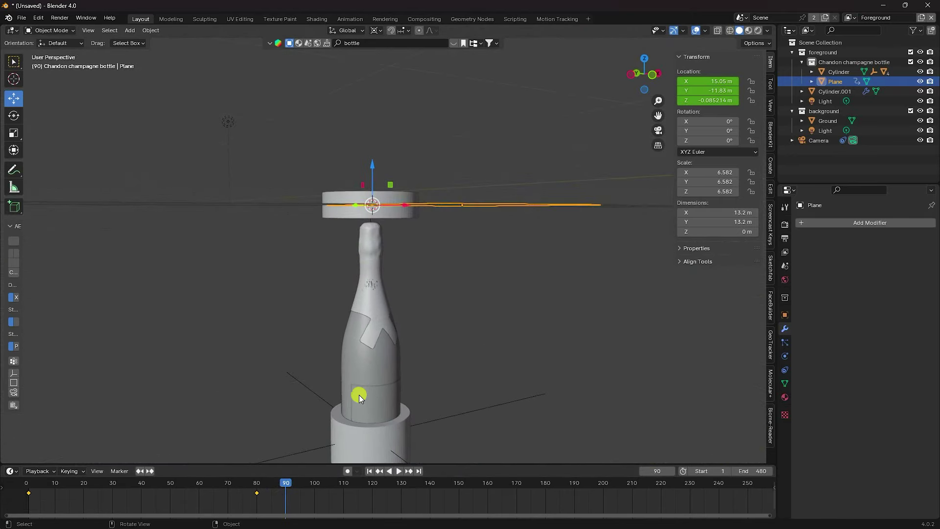
# Select the Cylinder base, raise it slightly in front view, and key its location at frame 90
pyautogui.moveTo(383, 351); pyautogui.dragTo(386, 343, button='middle')
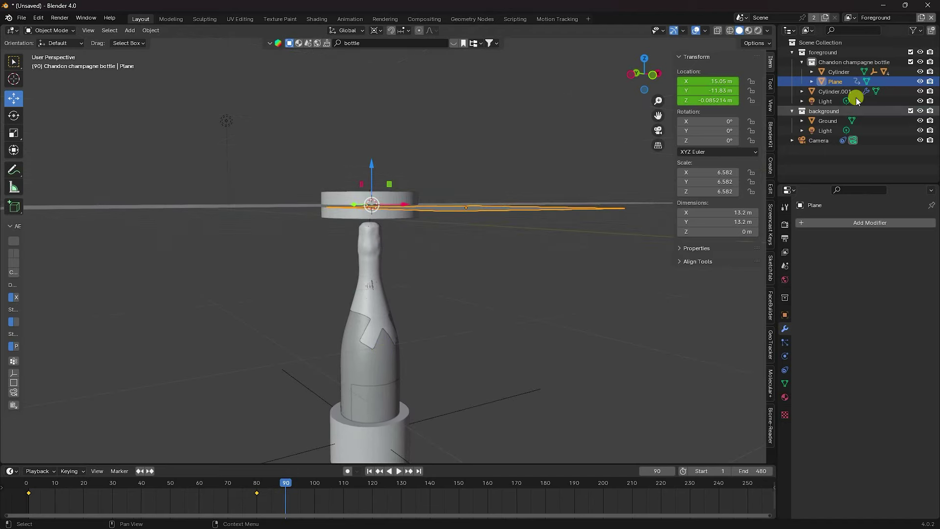
pyautogui.click(838, 72)
pyautogui.moveTo(476, 262); pyautogui.dragTo(383, 335, button='middle')
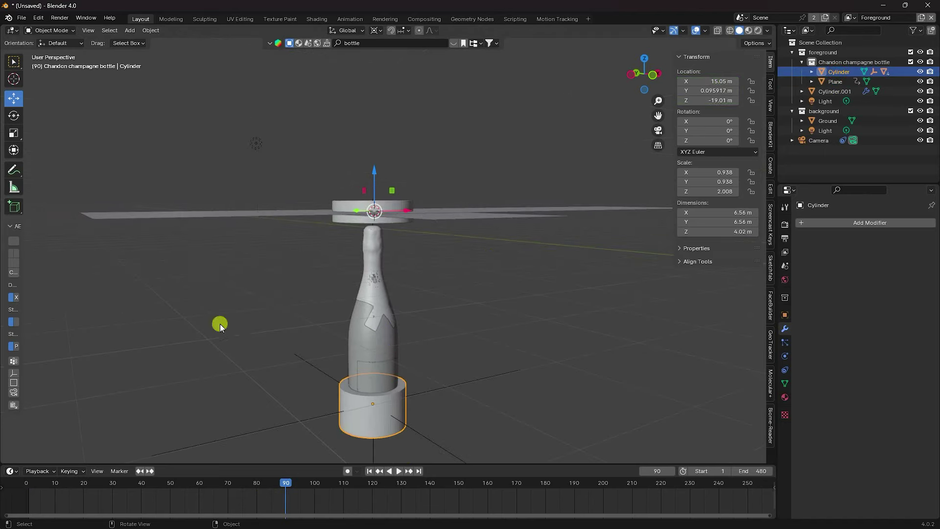
pyautogui.scroll(-2, 286, 257)
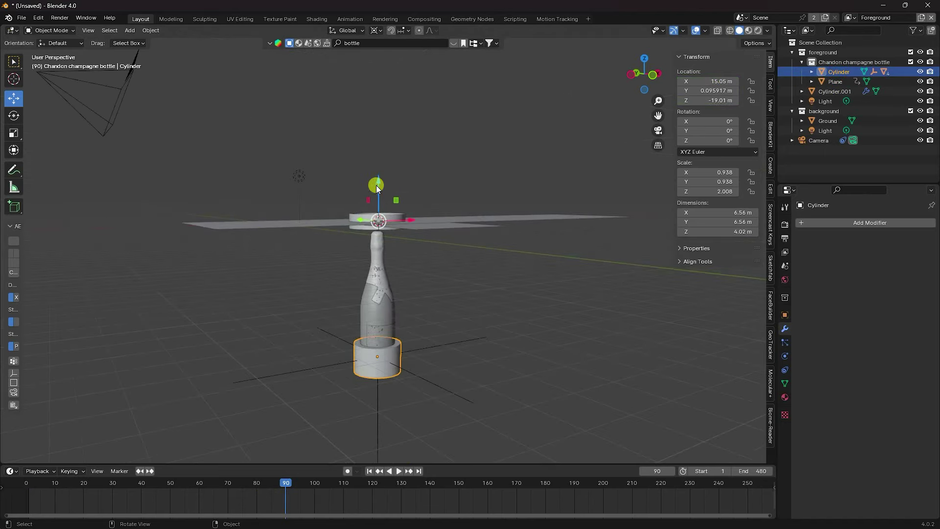
pyautogui.press('KP_1')
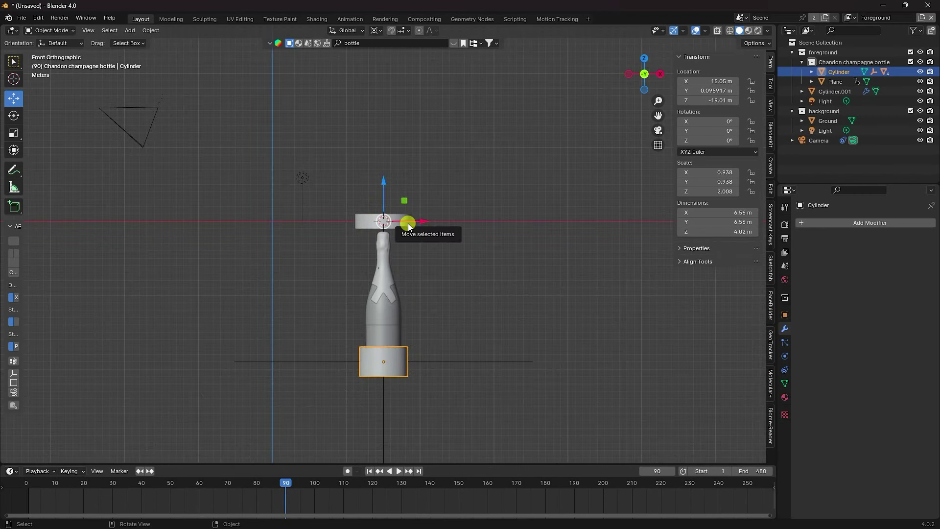
pyautogui.scroll(2, 374, 190)
pyautogui.moveTo(379, 175); pyautogui.dragTo(382, 167)
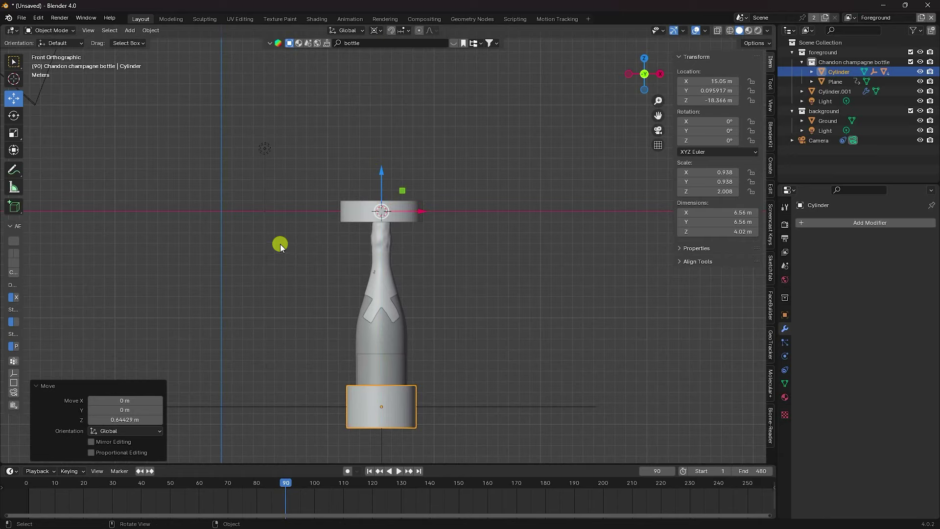
pyautogui.press('i')
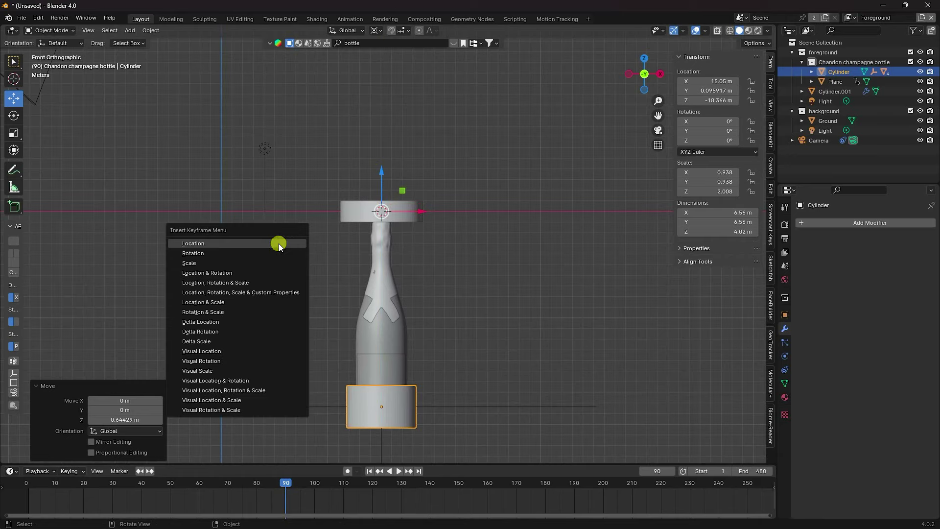
pyautogui.click(278, 243)
# At frame 200, lift the Cylinder up on Z to −1.2728 m and key its location
pyautogui.moveTo(599, 485); pyautogui.dragTo(601, 484)
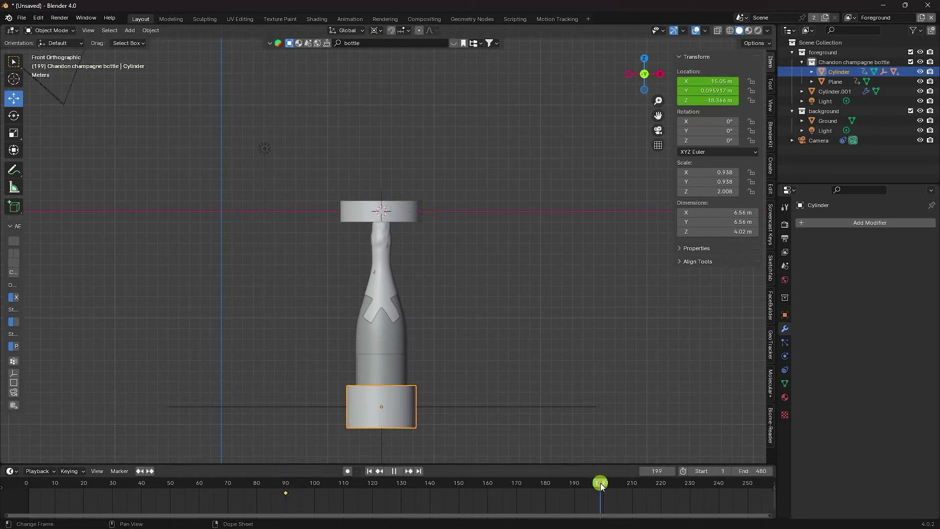
pyautogui.moveTo(382, 177); pyautogui.dragTo(375, 436)
pyautogui.press('KP_0')
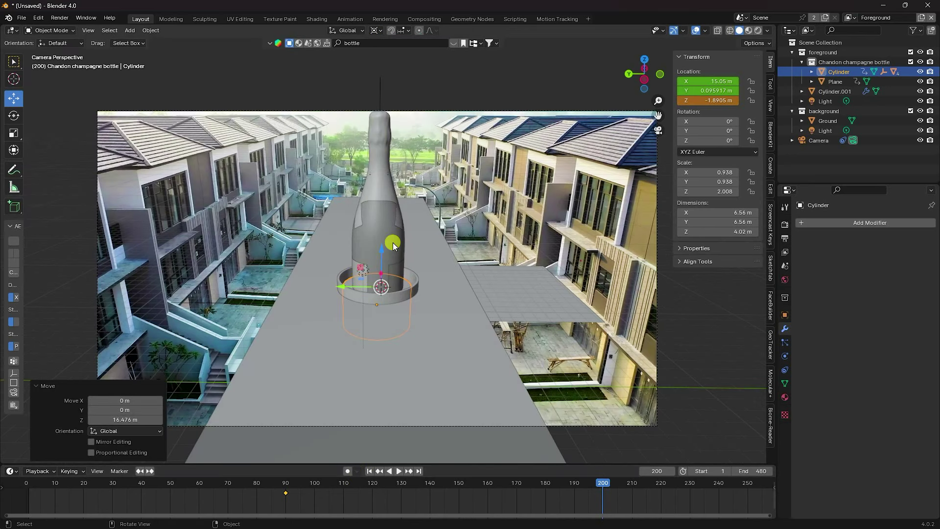
pyautogui.moveTo(382, 249); pyautogui.dragTo(382, 247)
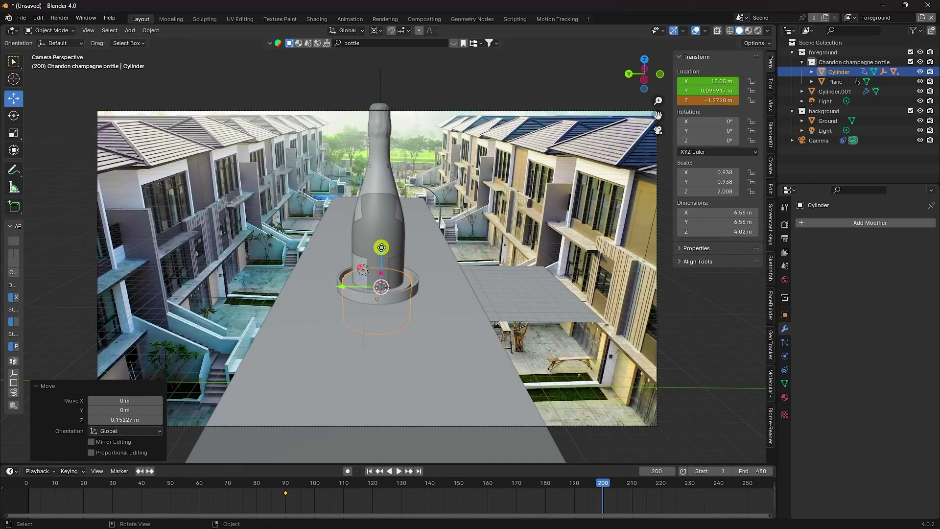
pyautogui.press('i')
pyautogui.click(380, 248)
pyautogui.moveTo(405, 315); pyautogui.dragTo(386, 311, button='middle')
pyautogui.press('KP_1')
pyautogui.scroll(4, 529, 358)
pyautogui.keyDown('shift'); pyautogui.moveTo(530, 358); pyautogui.dragTo(354, 213, button='middle'); pyautogui.keyUp('shift')
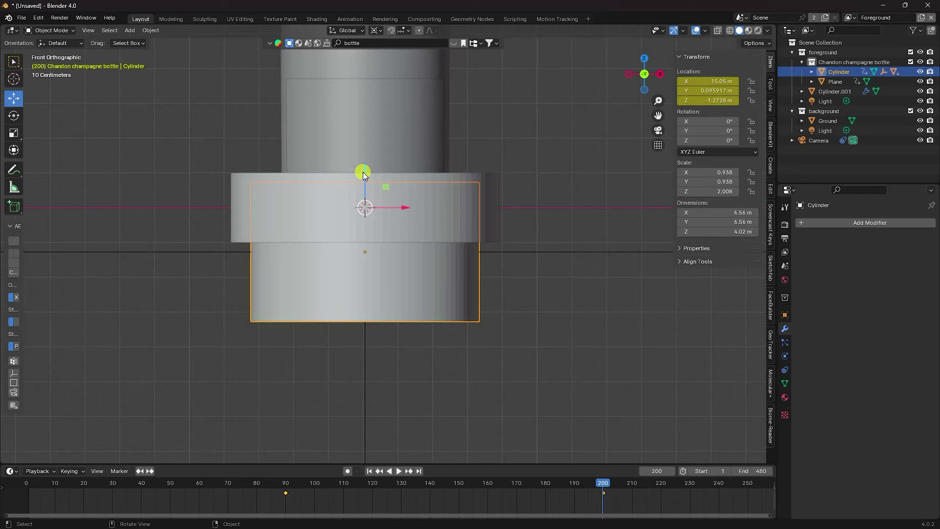
# In Edit Mode with X-ray on, lower the cylinder's top vertex row 1.9635 m below the ring
pyautogui.click(45, 30)
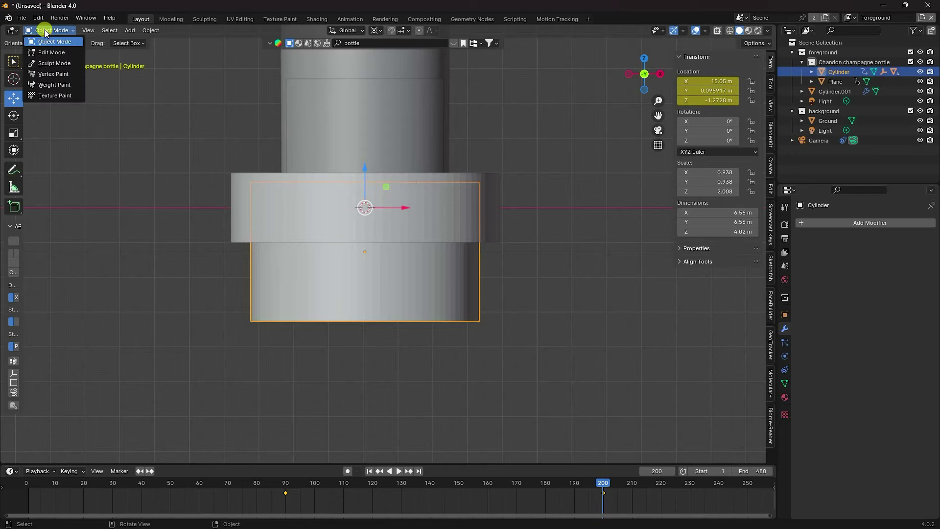
pyautogui.click(49, 52)
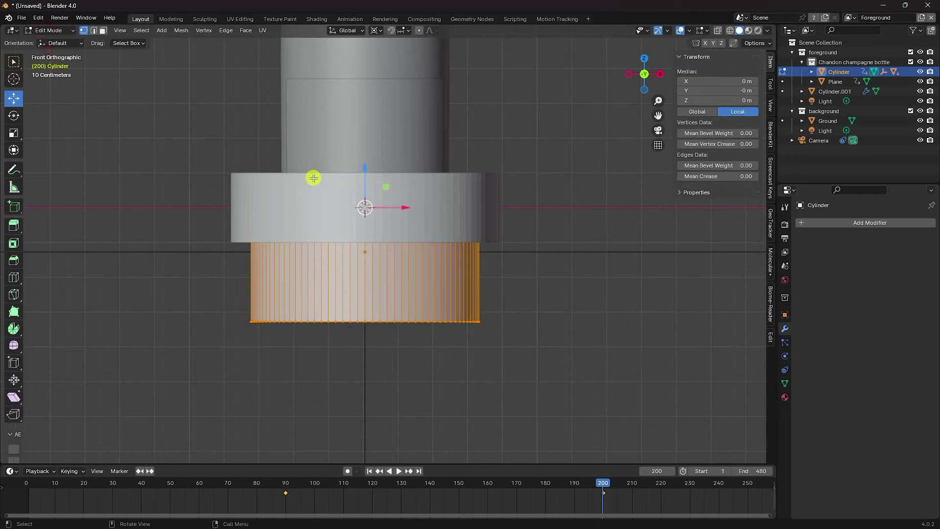
pyautogui.click(717, 31)
pyautogui.moveTo(216, 141); pyautogui.dragTo(557, 231)
pyautogui.scroll(3, 382, 178)
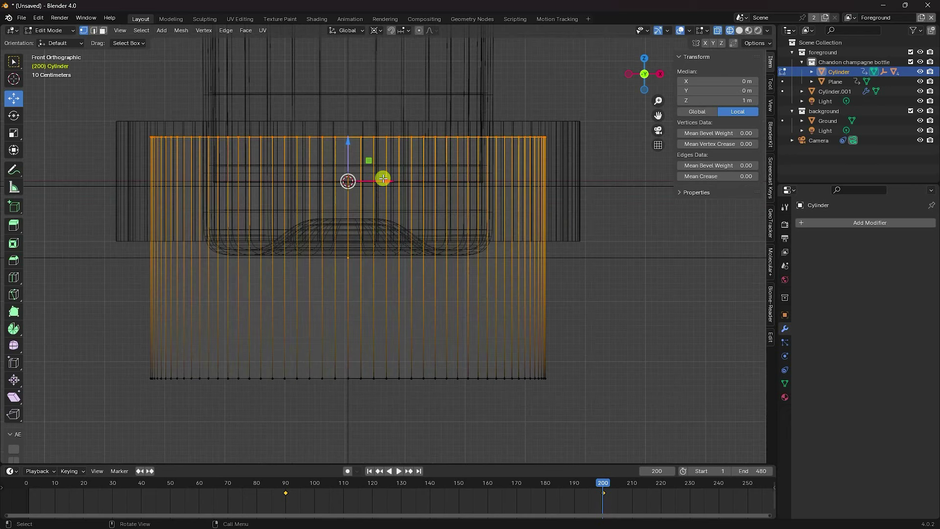
pyautogui.moveTo(347, 145); pyautogui.dragTo(340, 258)
# Select the cylinder's bottom vertex row and extend it 2.933 m downward
pyautogui.scroll(3, 342, 264)
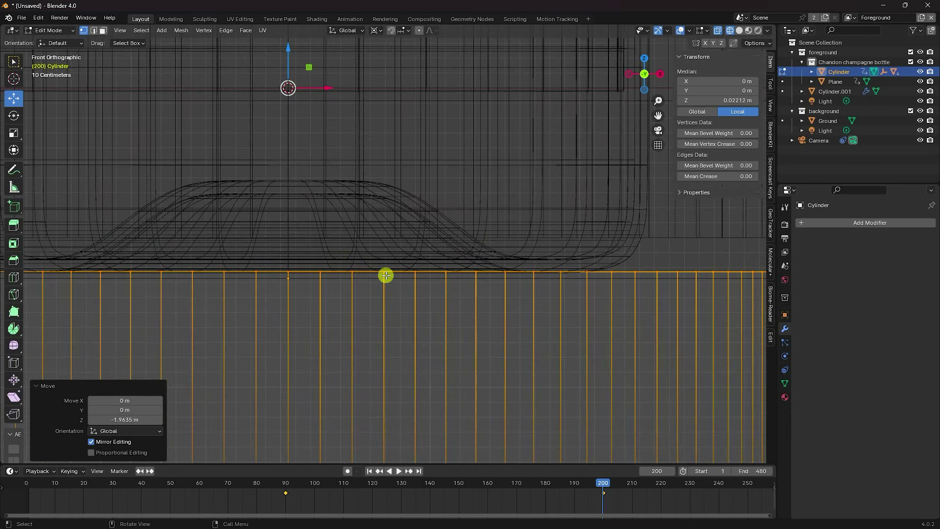
pyautogui.scroll(-3, 386, 275)
pyautogui.scroll(-4, 387, 259)
pyautogui.moveTo(614, 369); pyautogui.dragTo(130, 289)
pyautogui.moveTo(384, 157); pyautogui.dragTo(364, 270)
# Return the cylinder to Object Mode, select the Cylinder.001 ring and enter its Edit Mode
pyautogui.click(49, 31)
pyautogui.click(49, 41)
pyautogui.click(237, 143)
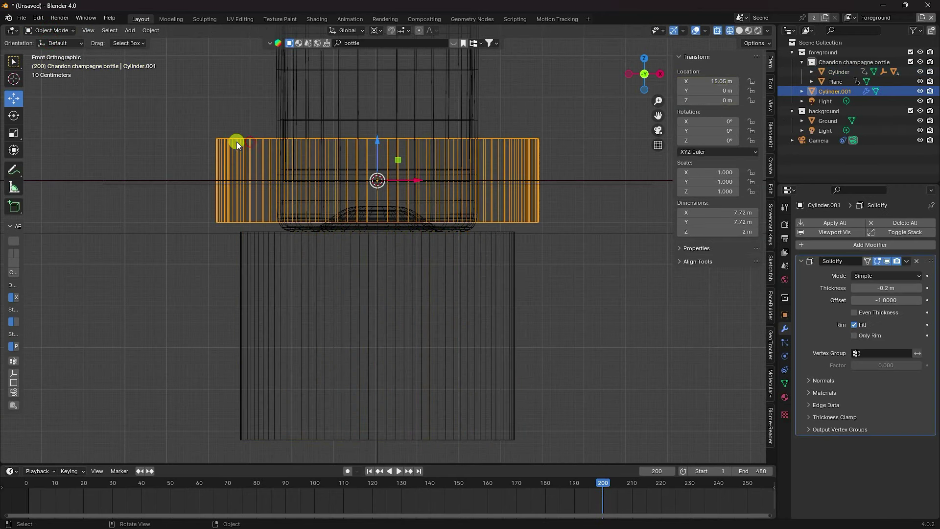
pyautogui.click(49, 31)
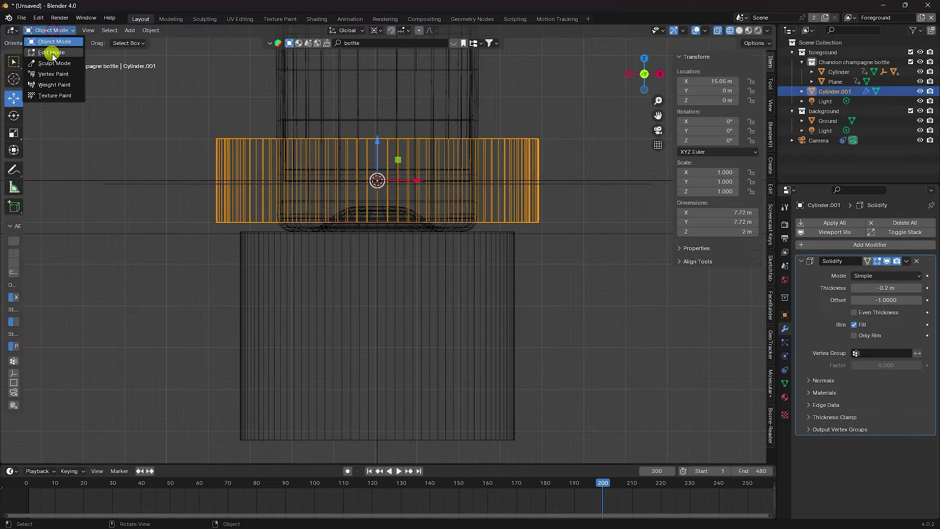
pyautogui.click(49, 53)
# Push the ring's lower vertices 4.7457 m deeper, making the ring 6.75 m tall
pyautogui.moveTo(679, 329); pyautogui.dragTo(105, 213)
pyautogui.moveTo(612, 322); pyautogui.dragTo(83, 177)
pyautogui.moveTo(84, 178); pyautogui.dragTo(278, 181, button='middle')
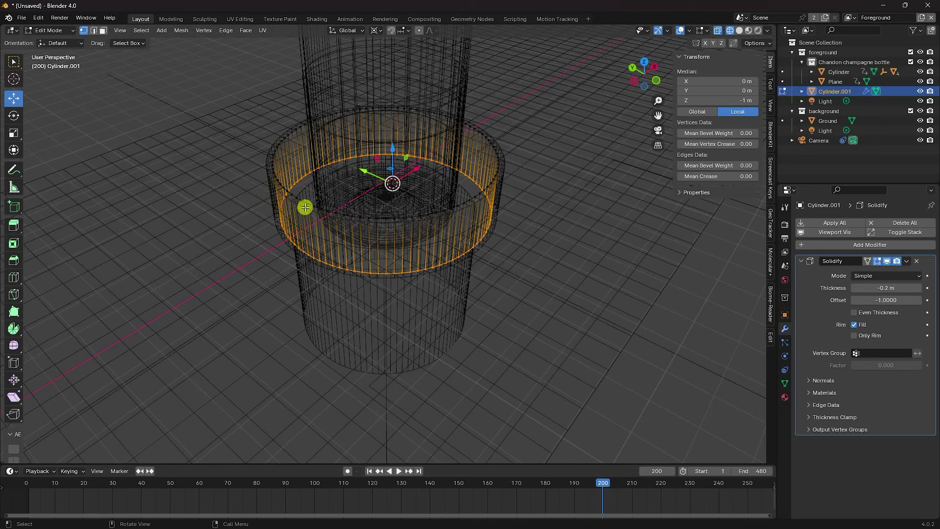
pyautogui.press('KP_1')
pyautogui.moveTo(671, 329); pyautogui.dragTo(240, 208)
pyautogui.moveTo(426, 166); pyautogui.dragTo(433, 306)
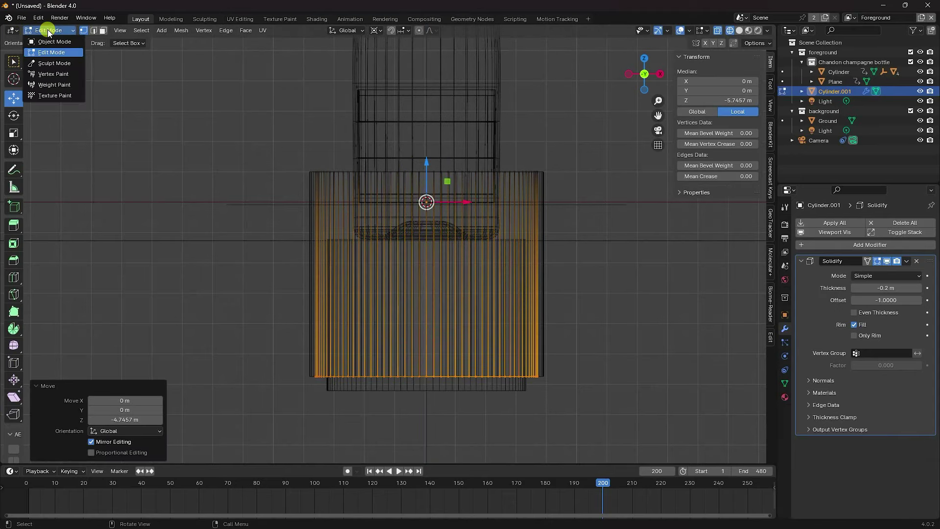
# Go back to Object Mode and orbit into a perspective view of the scene
pyautogui.click(48, 31)
pyautogui.click(52, 39)
pyautogui.scroll(-4, 173, 99)
pyautogui.moveTo(173, 99); pyautogui.dragTo(335, 195, button='middle')
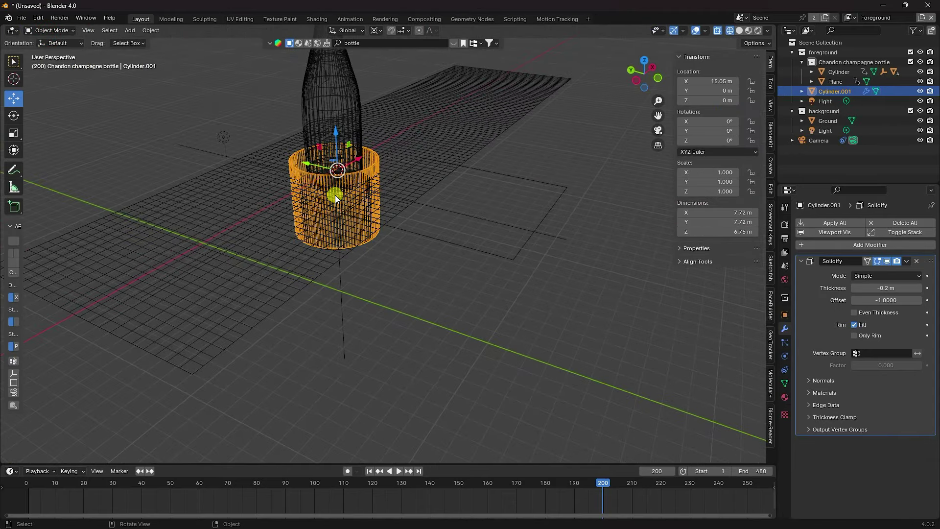
# Switch the viewport to Solid shading and look through the scene camera
pyautogui.click(739, 31)
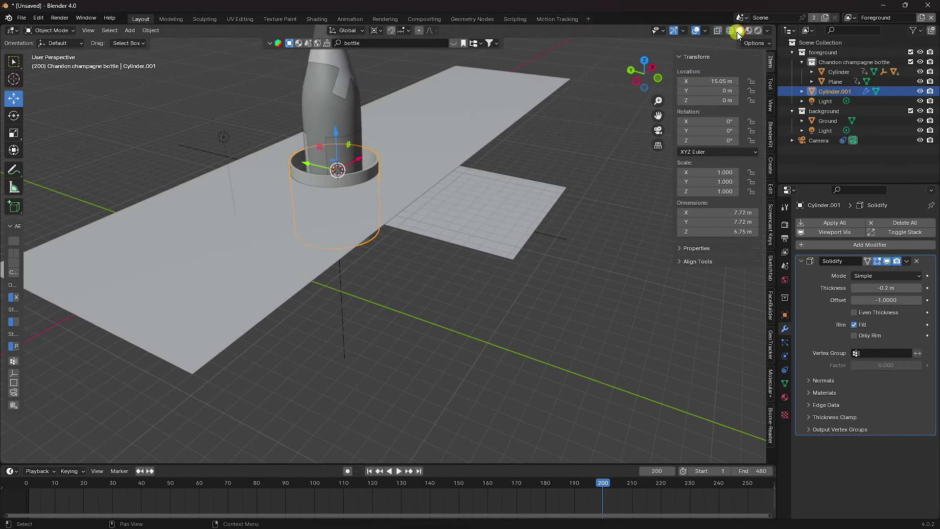
pyautogui.scroll(-4, 415, 186)
pyautogui.press('KP_0')
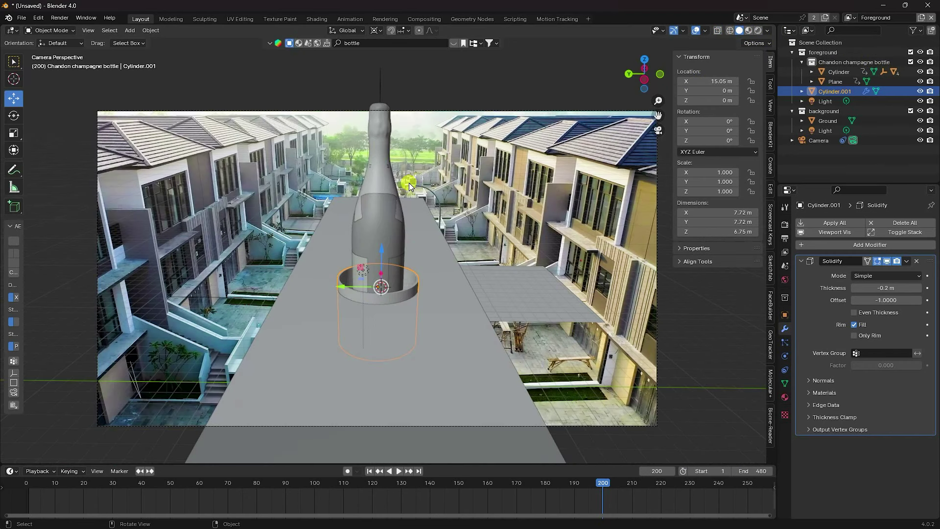
# Play the animation from frame 1, pause at frame 243, and toggle the Chandon bottle collection
pyautogui.click(369, 471)
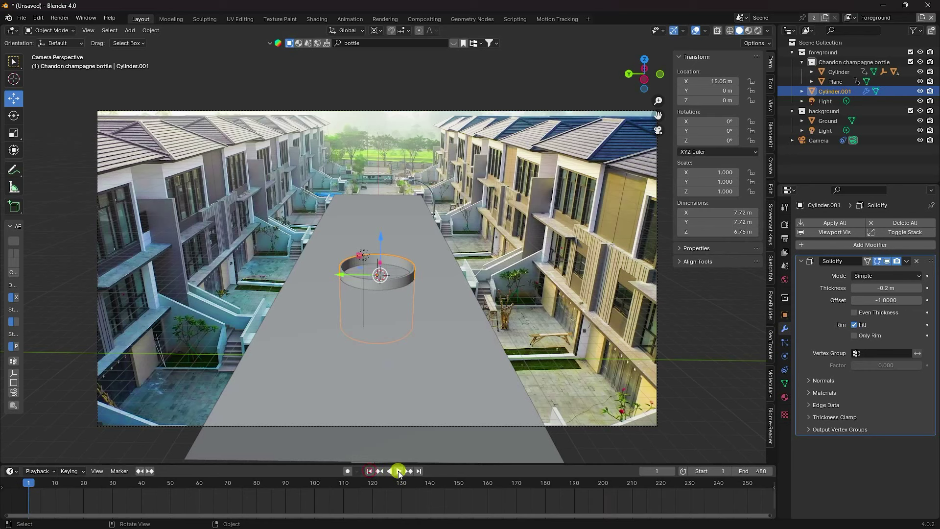
pyautogui.click(399, 470)
pyautogui.scroll(3, 427, 321)
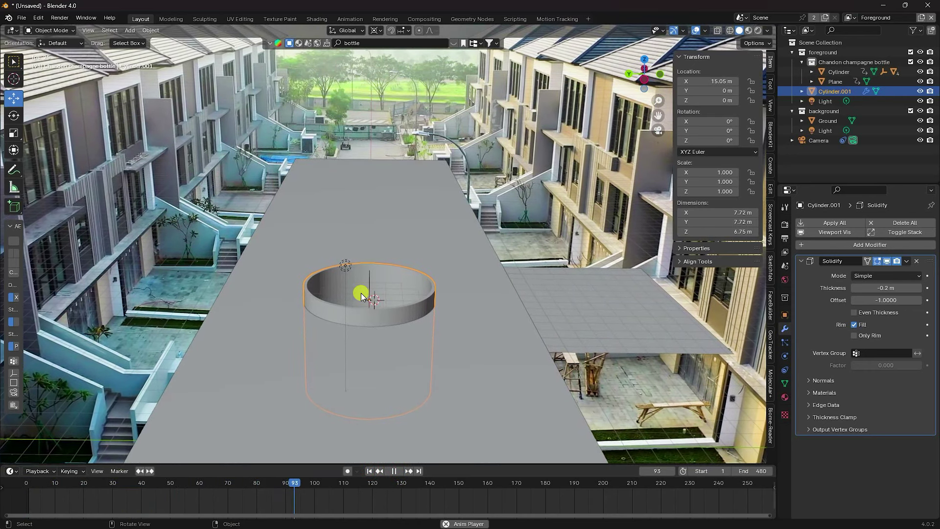
pyautogui.scroll(-3, 370, 280)
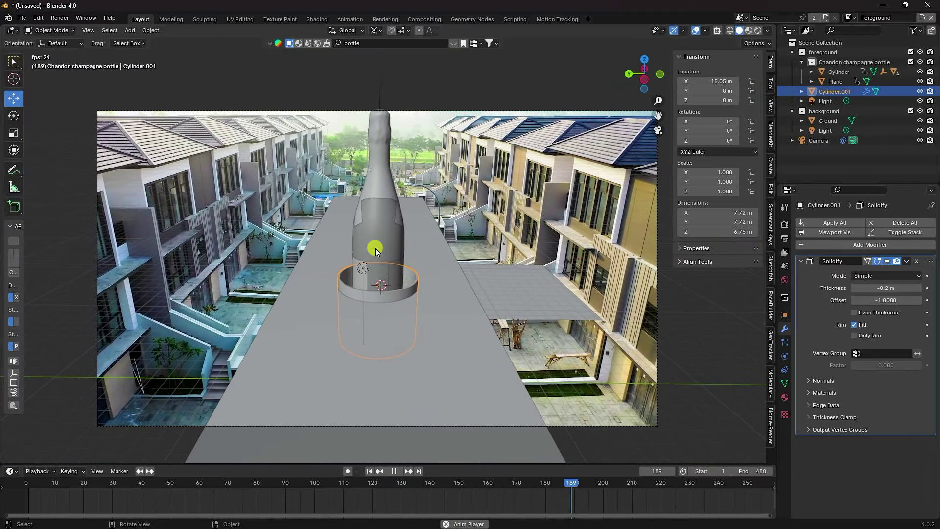
pyautogui.click(396, 470)
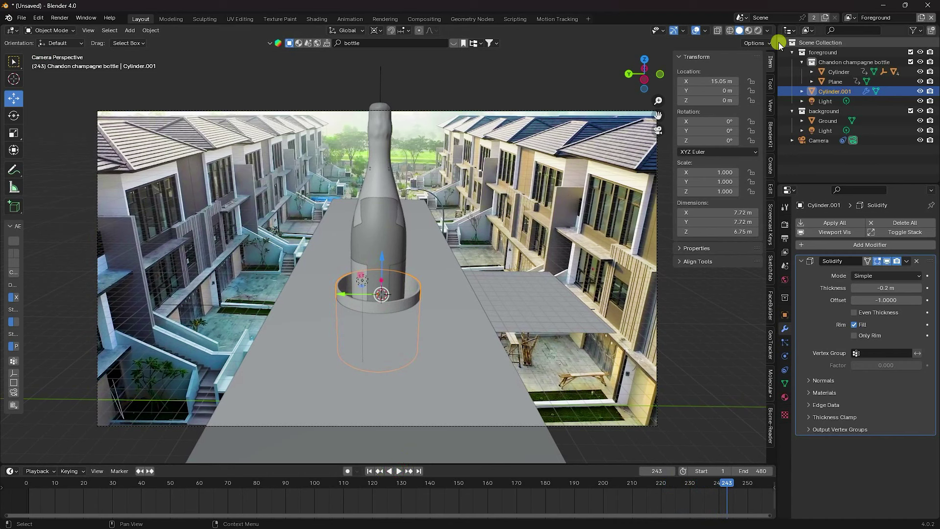
pyautogui.click(801, 62)
pyautogui.click(801, 63)
# Select the Chandon champagne bottle rig and scale it down twice to 48.413
pyautogui.click(811, 72)
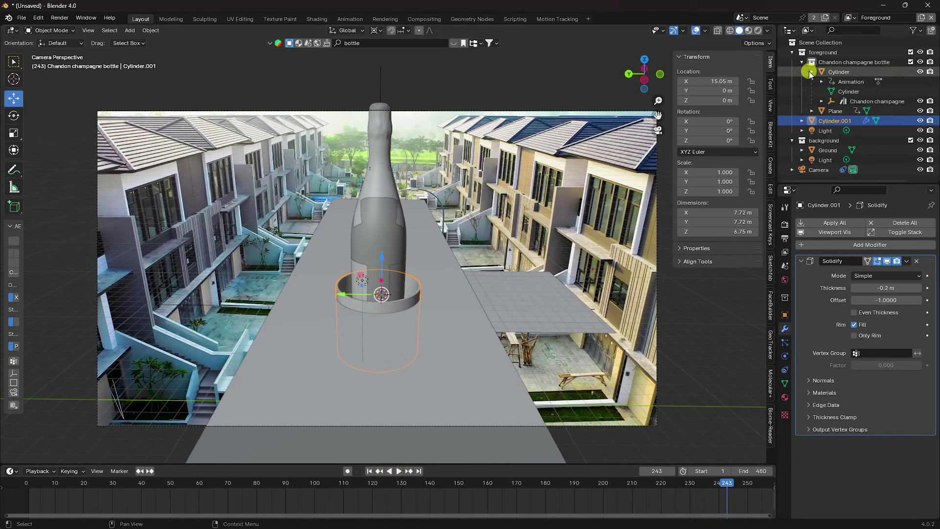
pyautogui.click(862, 102)
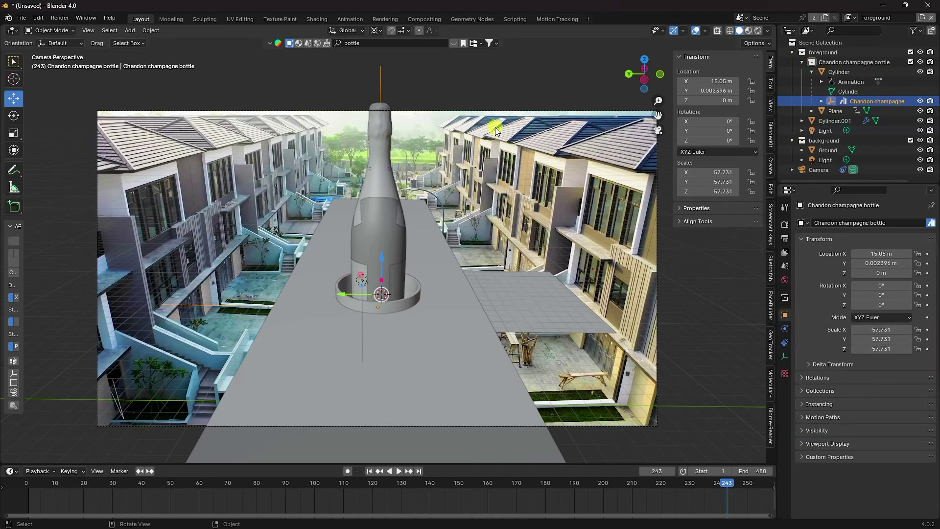
pyautogui.press('s')
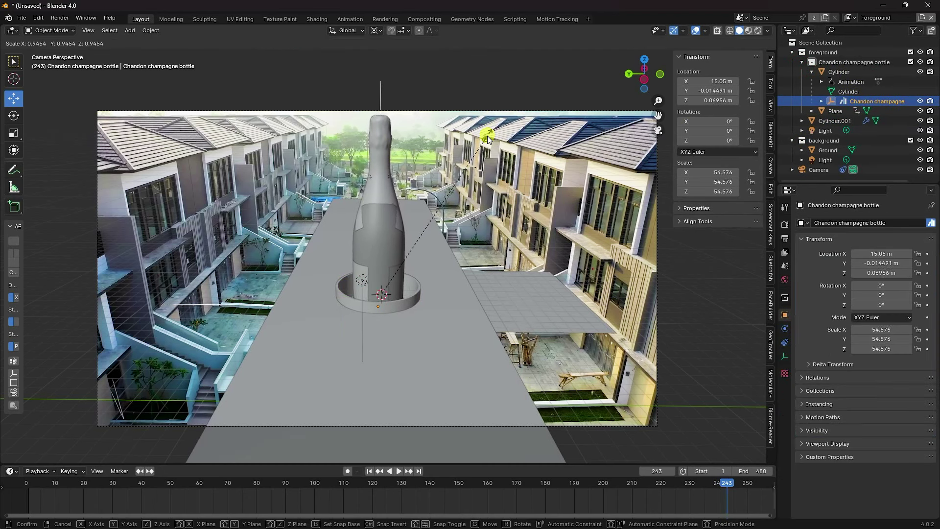
pyautogui.click(486, 138)
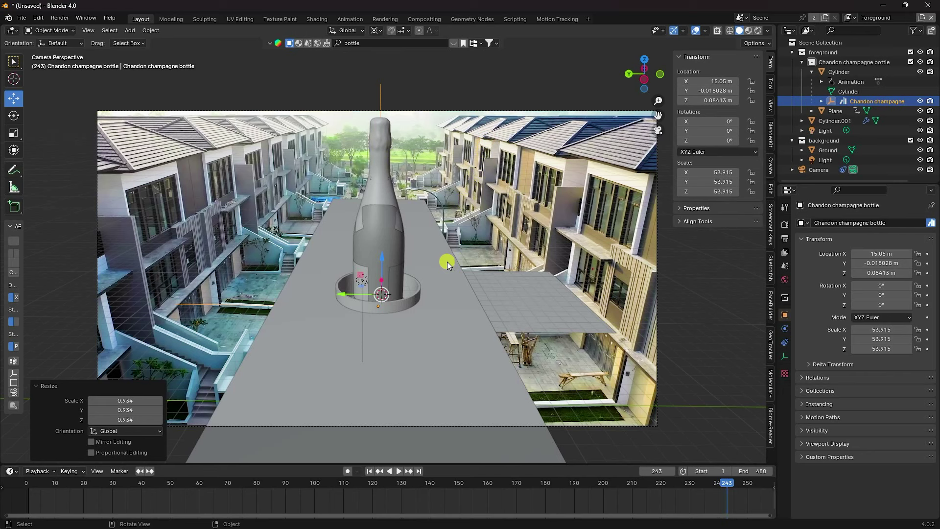
pyautogui.press('s')
pyautogui.click(469, 239)
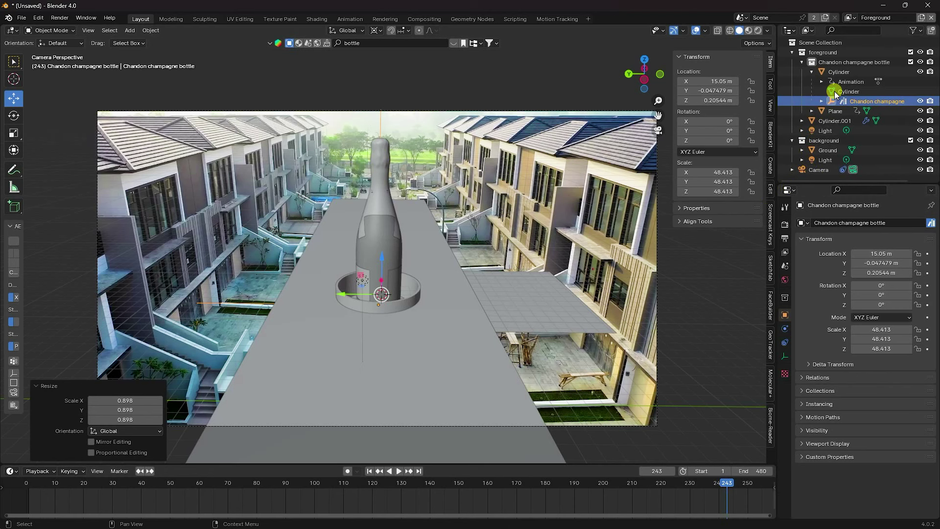
# Raise the Cylinder higher at frame 200 and re-key its location there
pyautogui.click(837, 71)
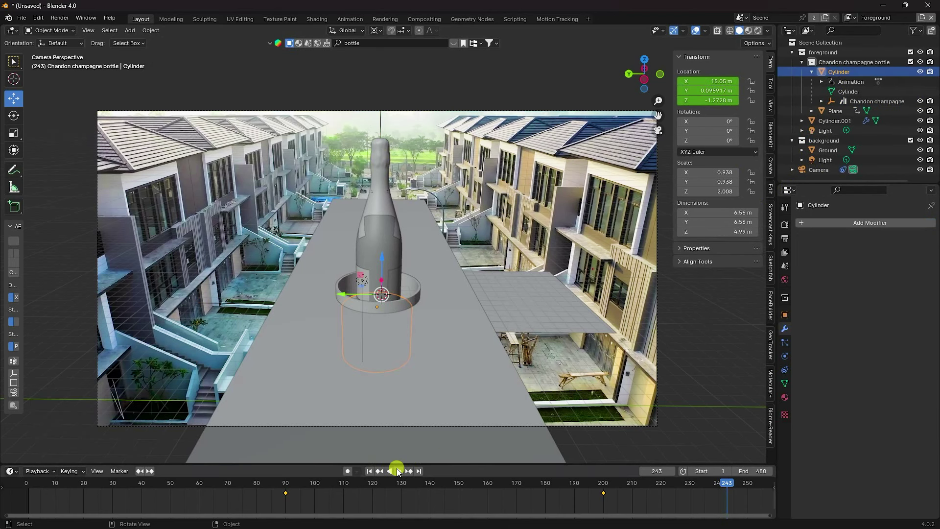
pyautogui.click(380, 472)
pyautogui.moveTo(382, 256); pyautogui.dragTo(384, 234)
pyautogui.press('k')
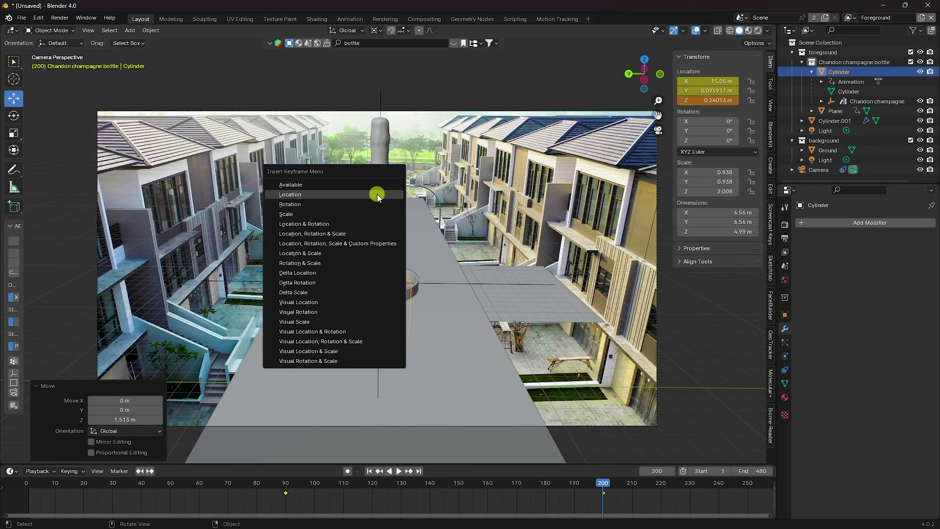
pyautogui.click(378, 195)
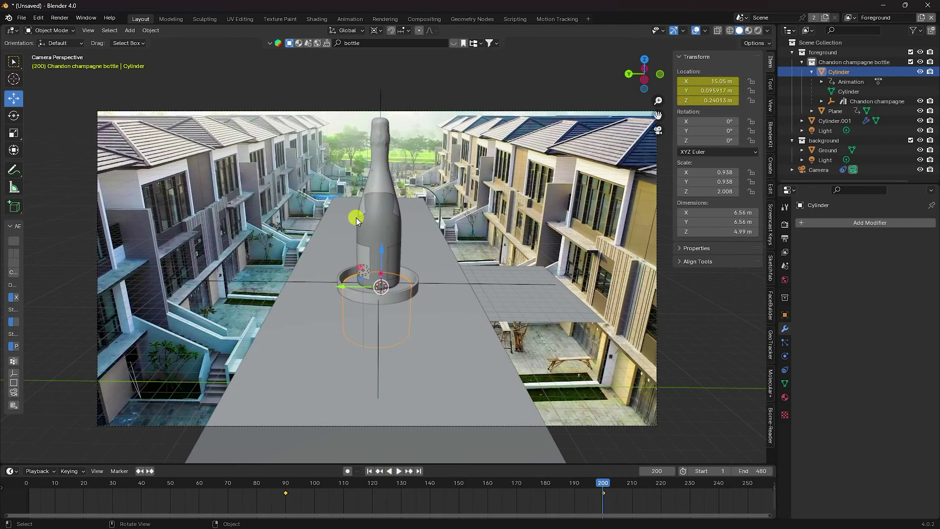
# Play the rise from frame 1, then select the bottle rig and set its Z rotation to 405°
pyautogui.click(369, 470)
pyautogui.click(397, 472)
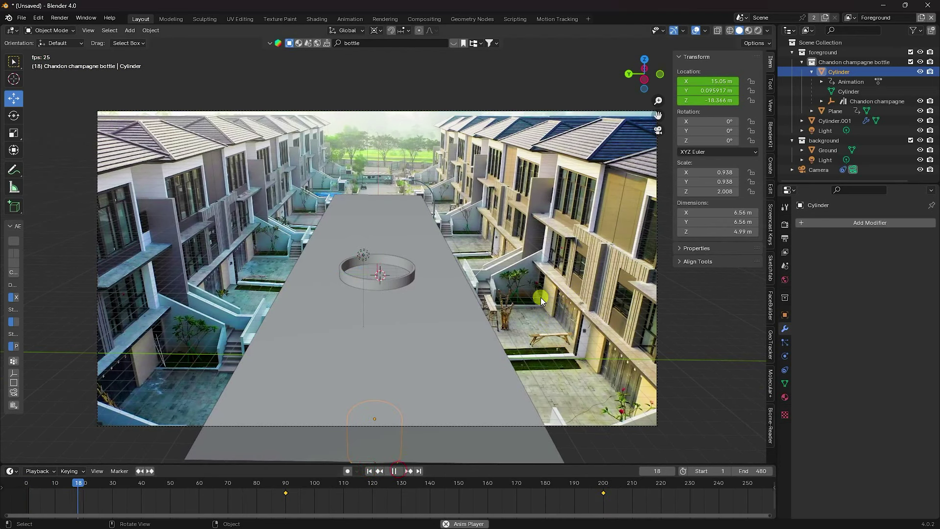
pyautogui.scroll(1, 538, 297)
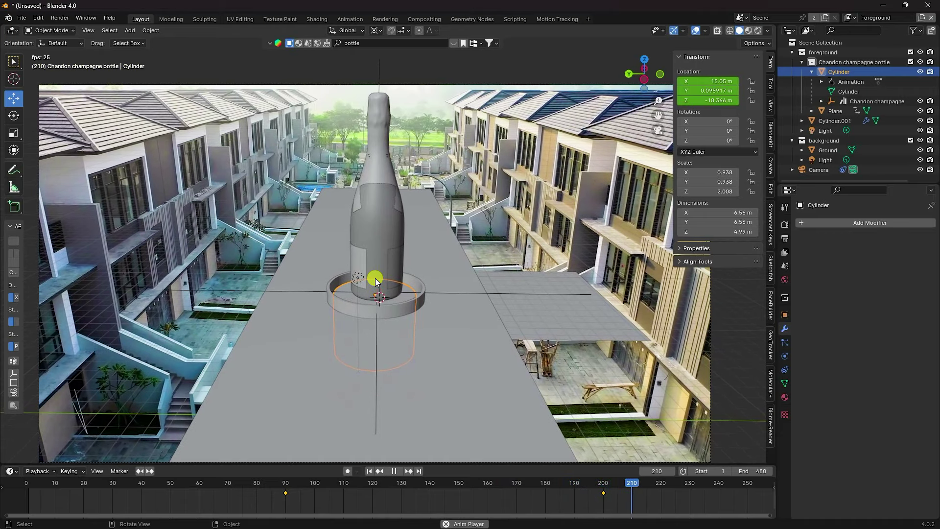
pyautogui.keyDown('ctrl'); pyautogui.moveTo(337, 478); pyautogui.dragTo(390, 479, button='middle'); pyautogui.keyUp('ctrl')
pyautogui.click(392, 471)
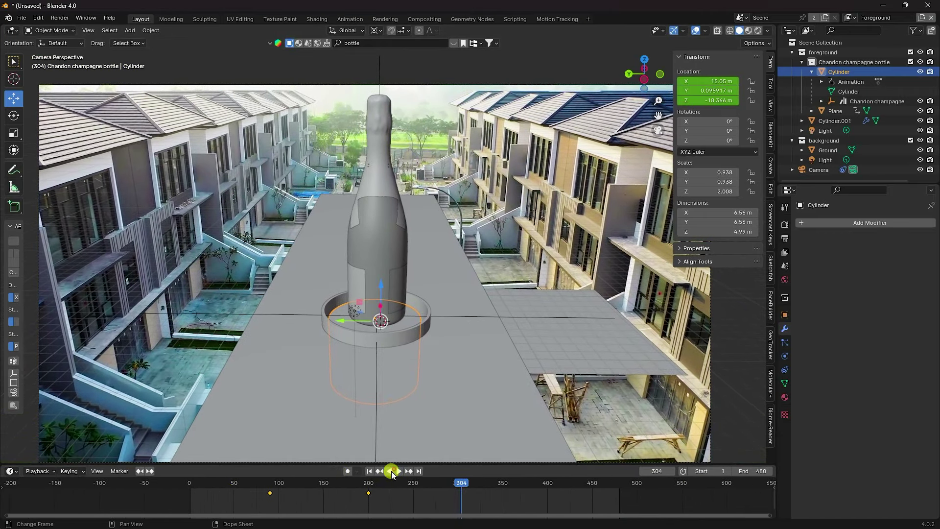
pyautogui.click(369, 471)
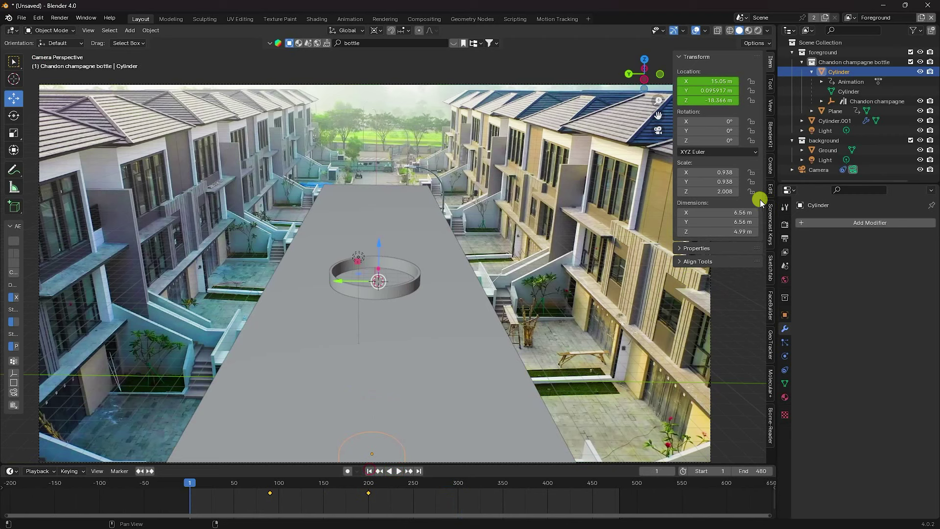
pyautogui.click(868, 102)
pyautogui.moveTo(563, 265); pyautogui.dragTo(390, 243, button='middle')
pyautogui.moveTo(866, 300)
pyautogui.mouseDown()
pyautogui.moveTo(126, 308)
pyautogui.moveTo(407, 315)
pyautogui.moveTo(149, 322)
pyautogui.moveTo(883, 315)
pyautogui.moveTo(881, 304)
pyautogui.moveTo(164, 314)
pyautogui.moveTo(879, 305)
pyautogui.mouseUp()
# Key the bottle's Z rotation at 0° on frame 1 and 720° on frame 480
pyautogui.click(880, 305)
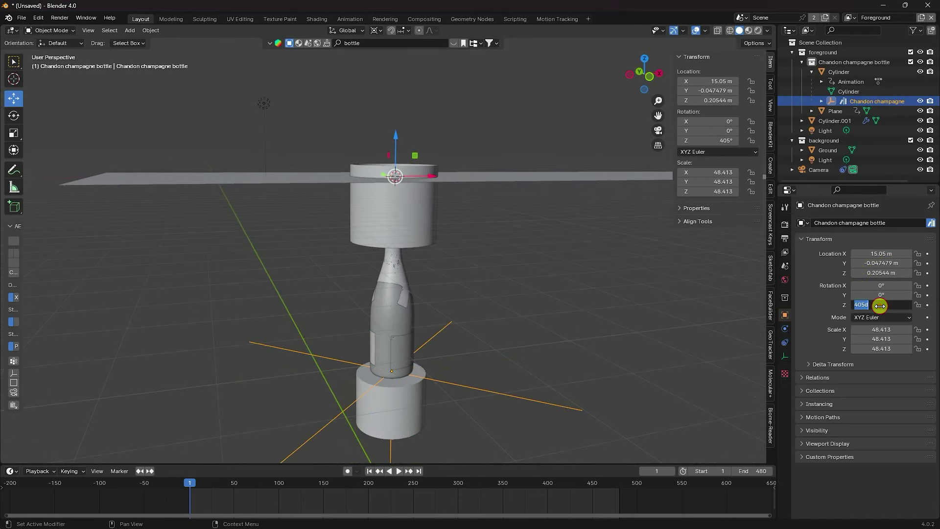
pyautogui.press('Return')
pyautogui.click(928, 304)
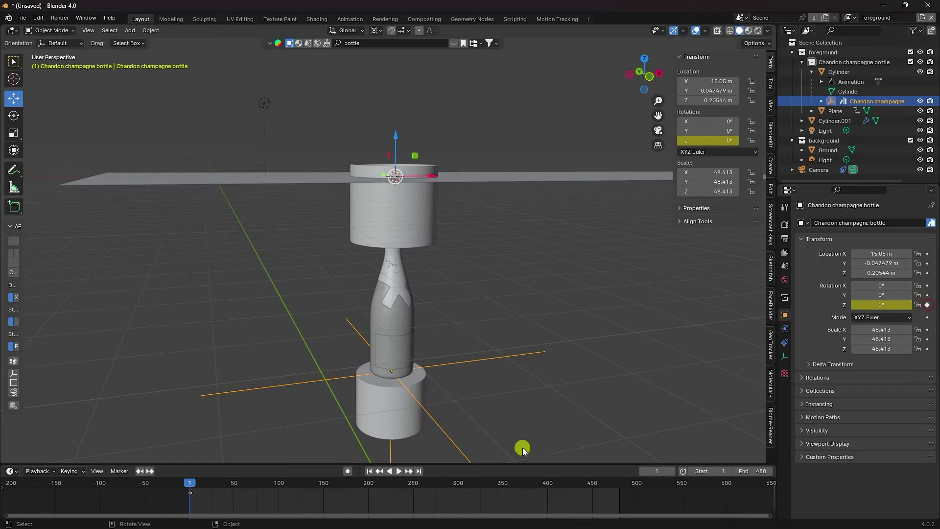
pyautogui.click(418, 470)
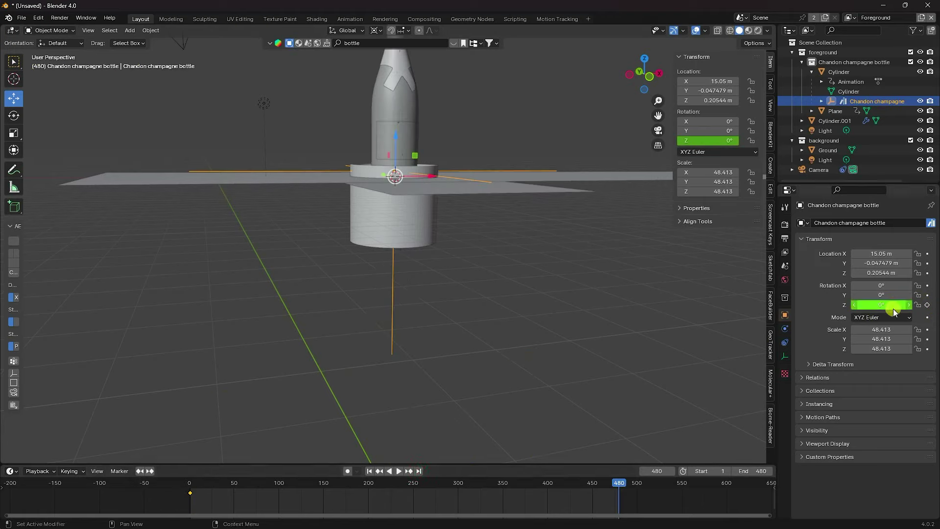
pyautogui.click(921, 307)
# Change the rotation keyframes' interpolation, then play the spin from frame 1 in camera view
pyautogui.moveTo(656, 498); pyautogui.dragTo(170, 478)
pyautogui.press('t')
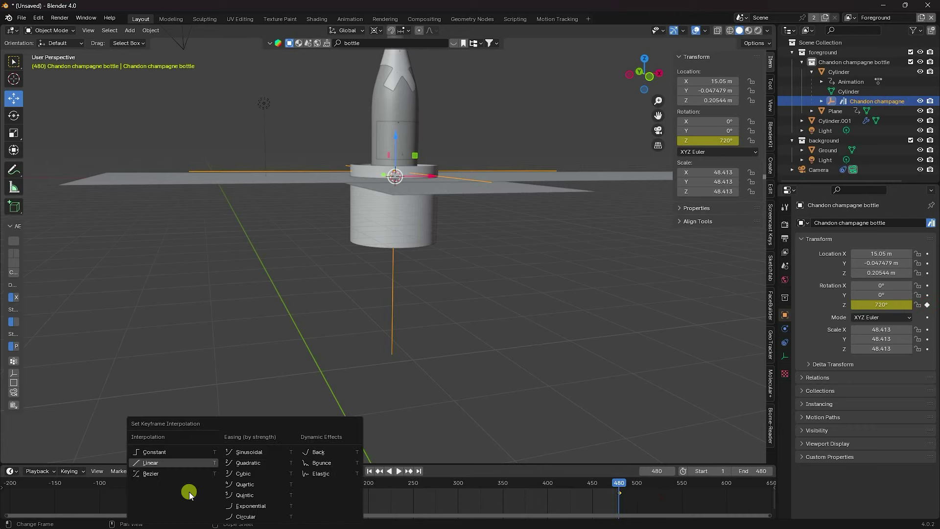
pyautogui.click(144, 464)
pyautogui.press('KP_0')
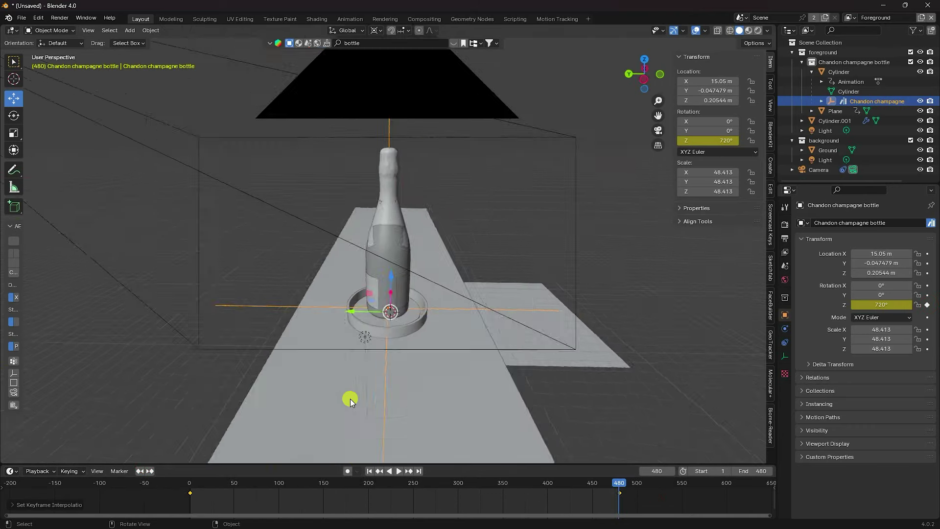
pyautogui.click(369, 471)
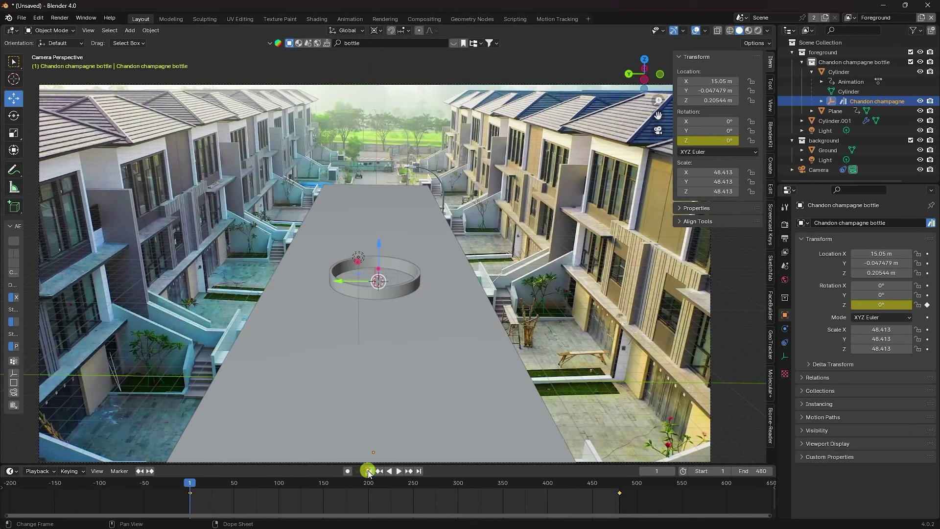
pyautogui.click(397, 471)
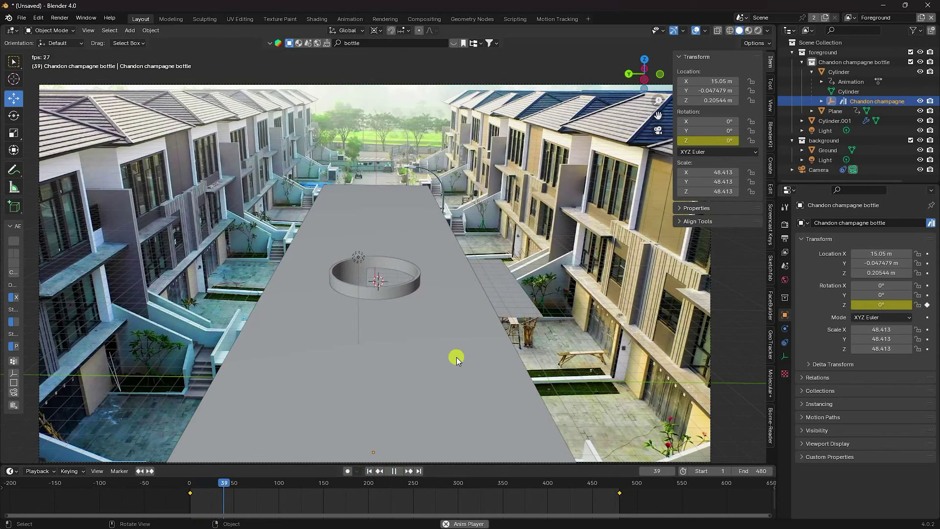
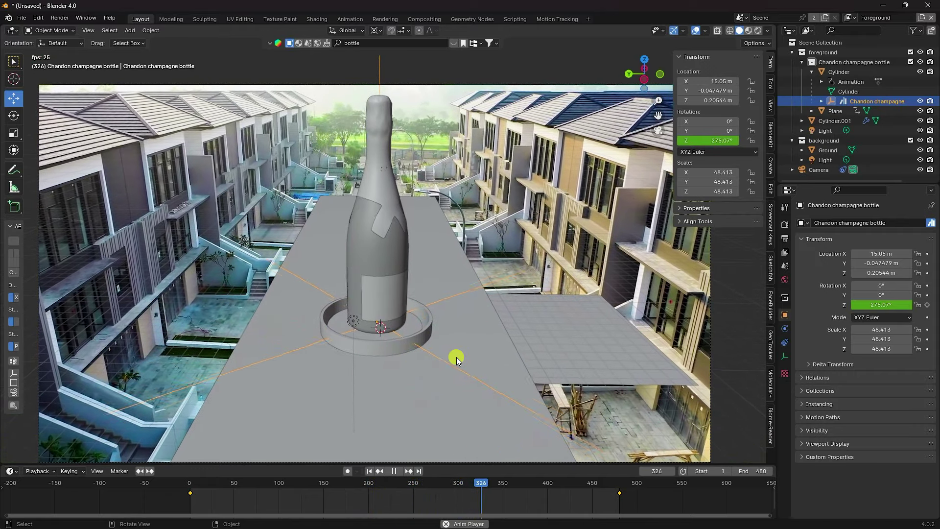
# Stop playback, select the base ring, and apply BlenderKit's 'cement' result Cement brick wall to it
pyautogui.click(393, 471)
pyautogui.click(362, 364)
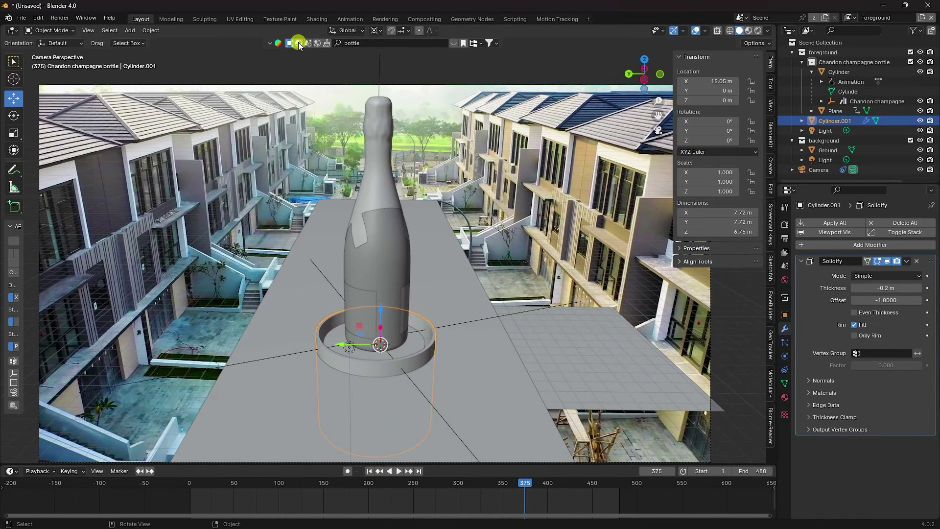
pyautogui.click(353, 45)
pyautogui.press('Return')
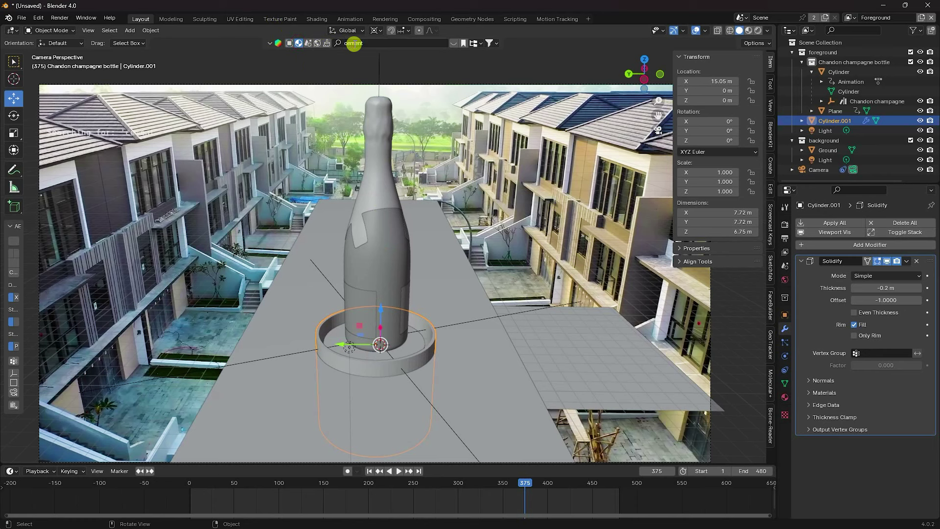
pyautogui.moveTo(246, 104)
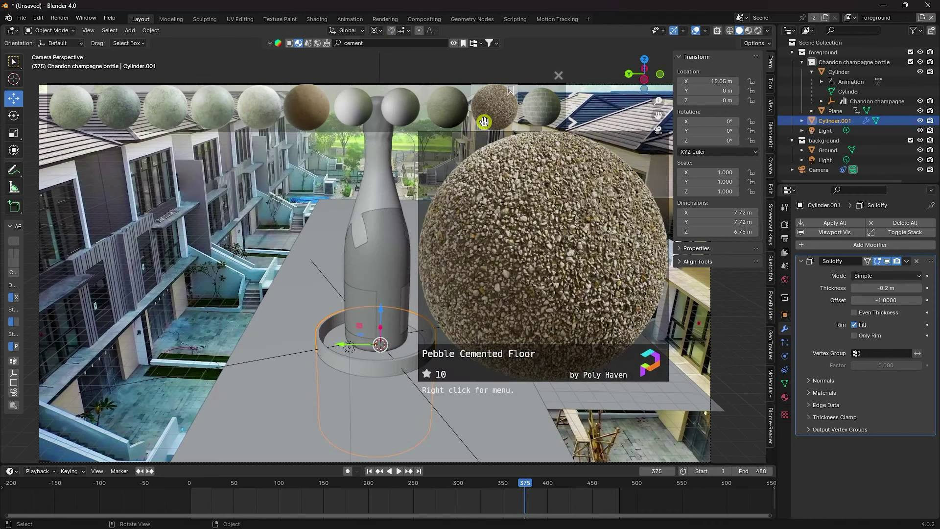
pyautogui.moveTo(533, 117)
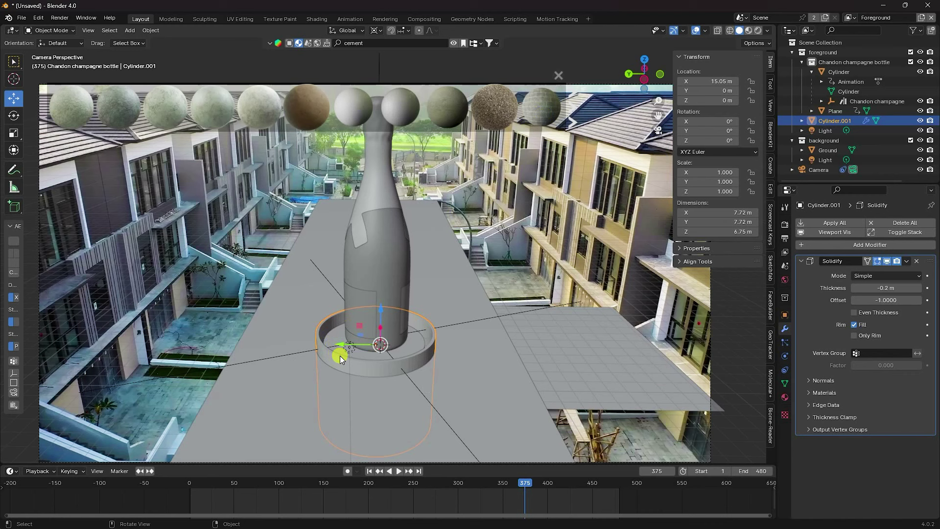
pyautogui.click(550, 118)
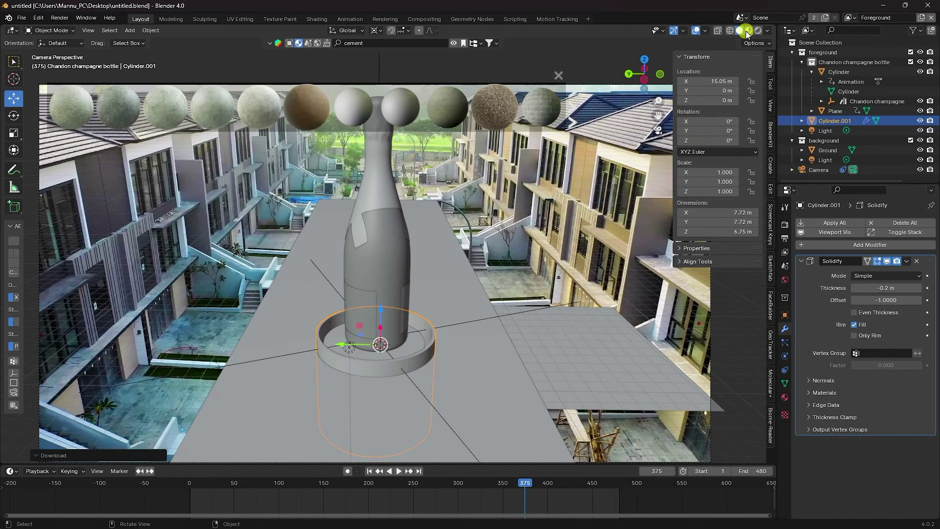
# Inspect the brick-textured ring up close in Material Preview shading
pyautogui.click(748, 32)
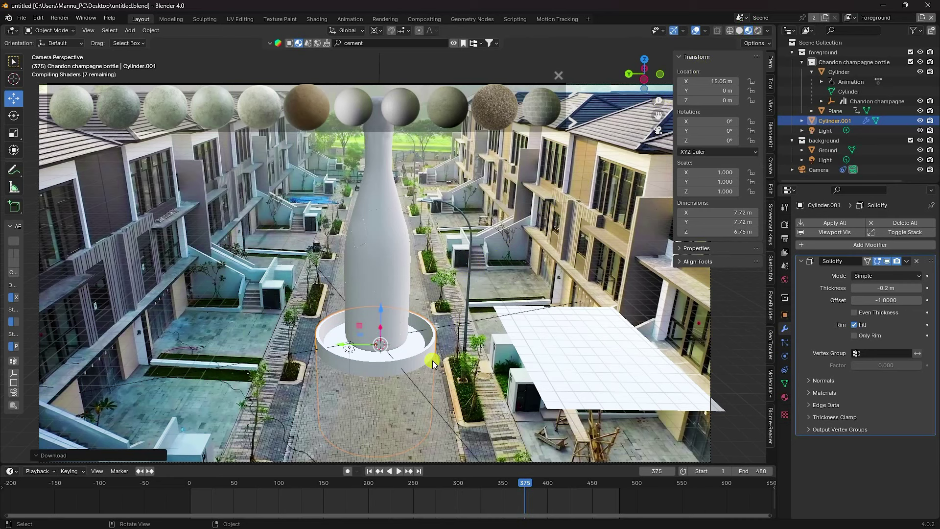
pyautogui.moveTo(425, 359); pyautogui.dragTo(415, 360, button='middle')
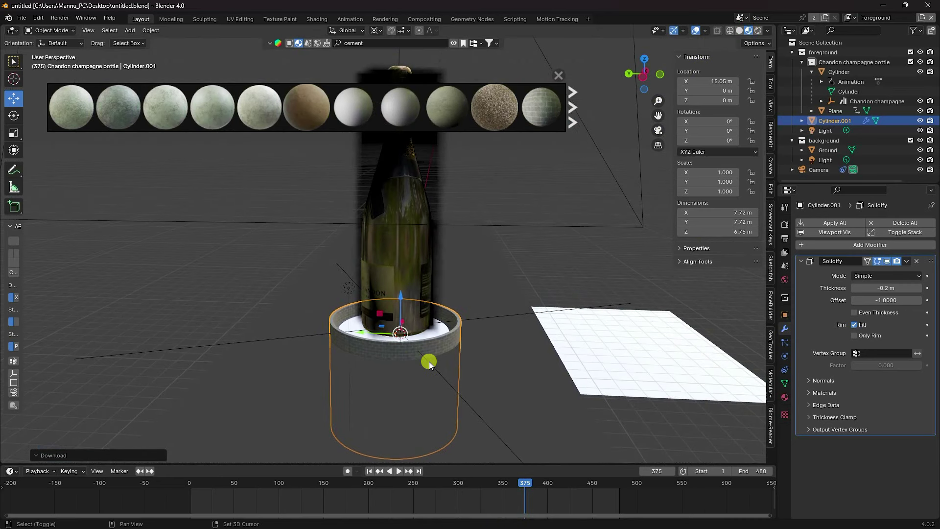
pyautogui.scroll(6, 411, 272)
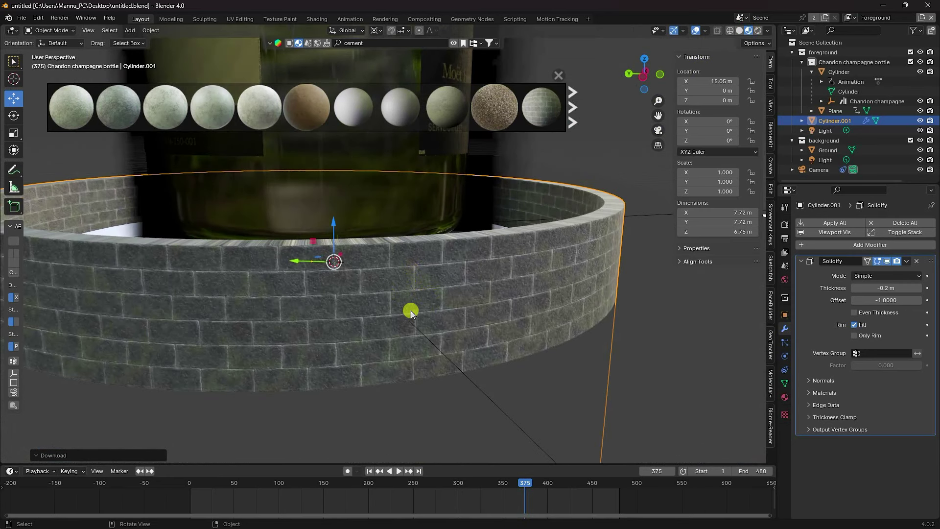
pyautogui.moveTo(351, 295); pyautogui.dragTo(444, 344, button='middle')
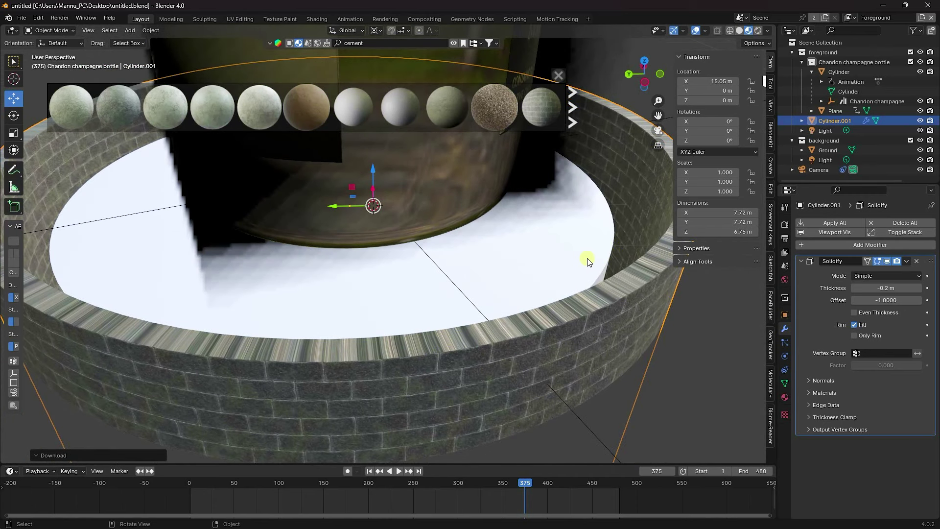
pyautogui.scroll(-4, 530, 269)
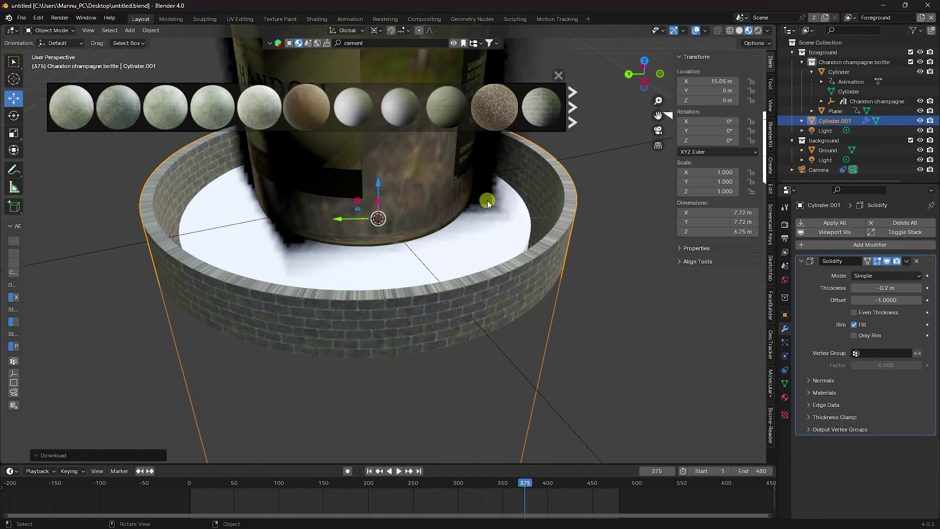
# Return to solid shading and select the inner cylinder beneath the bottle
pyautogui.click(739, 30)
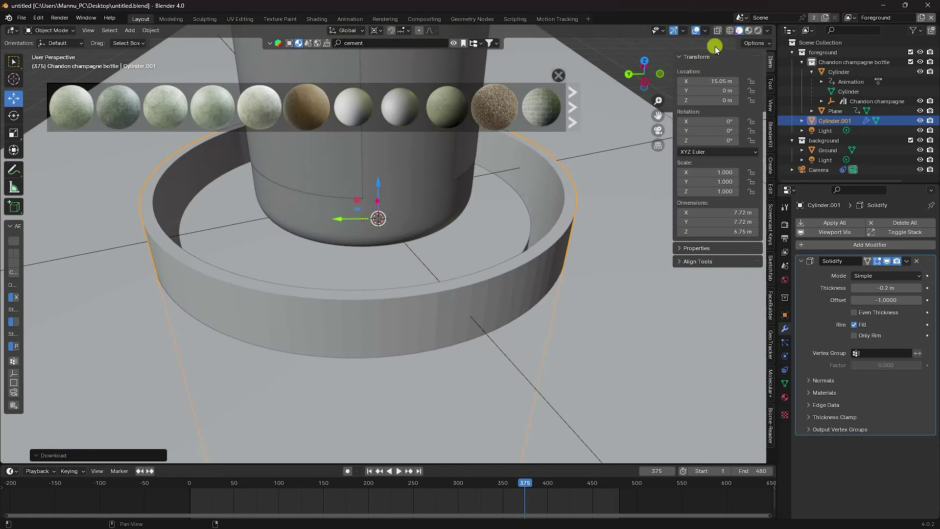
pyautogui.scroll(-2, 306, 307)
pyautogui.click(313, 245)
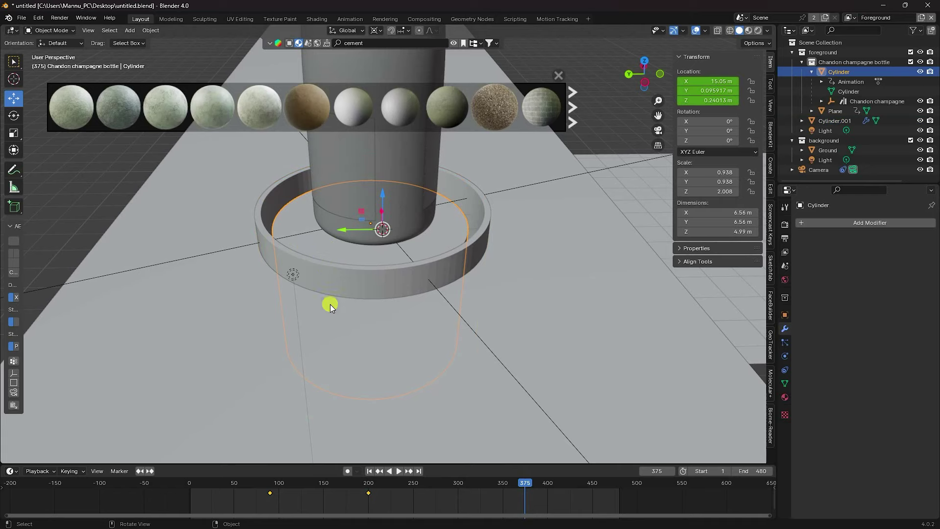
# Jump back to frame 1 and orbit in closer on the inner cylinder
pyautogui.click(369, 470)
pyautogui.moveTo(374, 323); pyautogui.dragTo(381, 67, button='middle')
pyautogui.scroll(5, 413, 313)
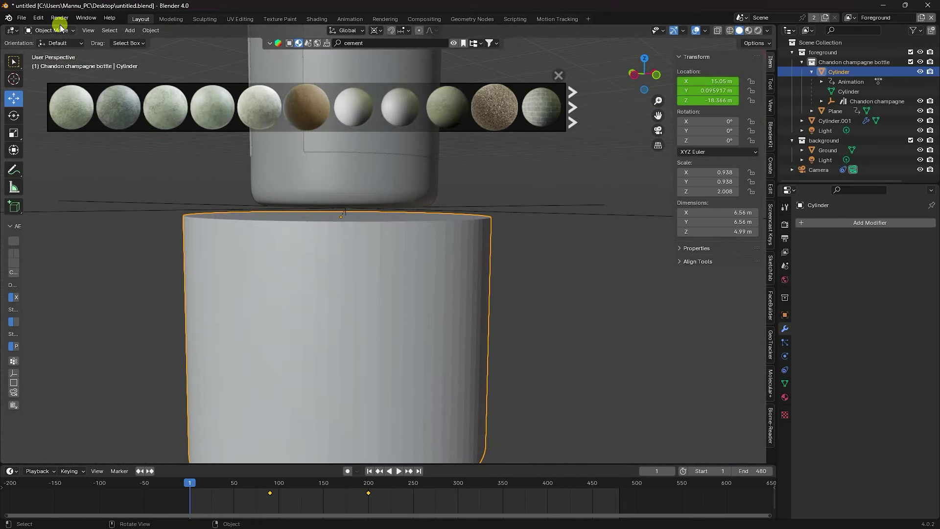
# Enter Edit Mode with face select and loop-select the cylinder's side faces
pyautogui.click(61, 31)
pyautogui.click(49, 50)
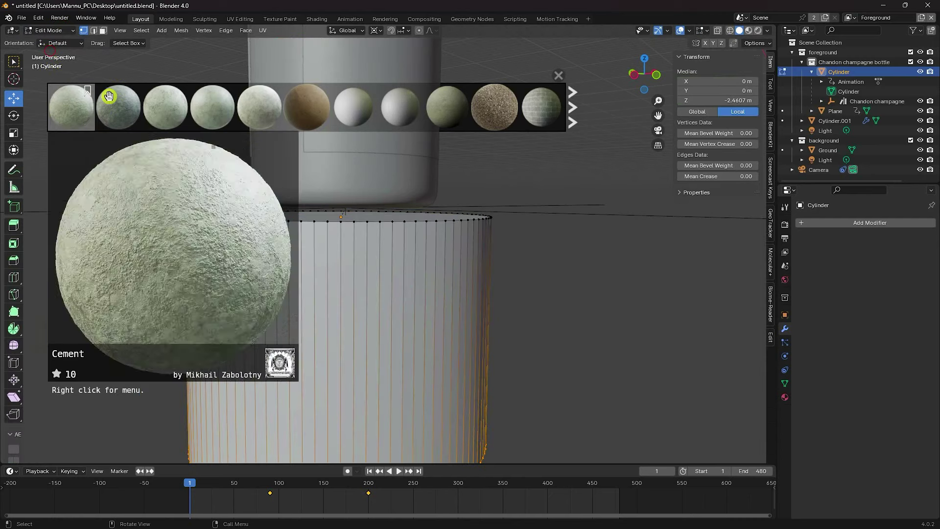
pyautogui.click(102, 30)
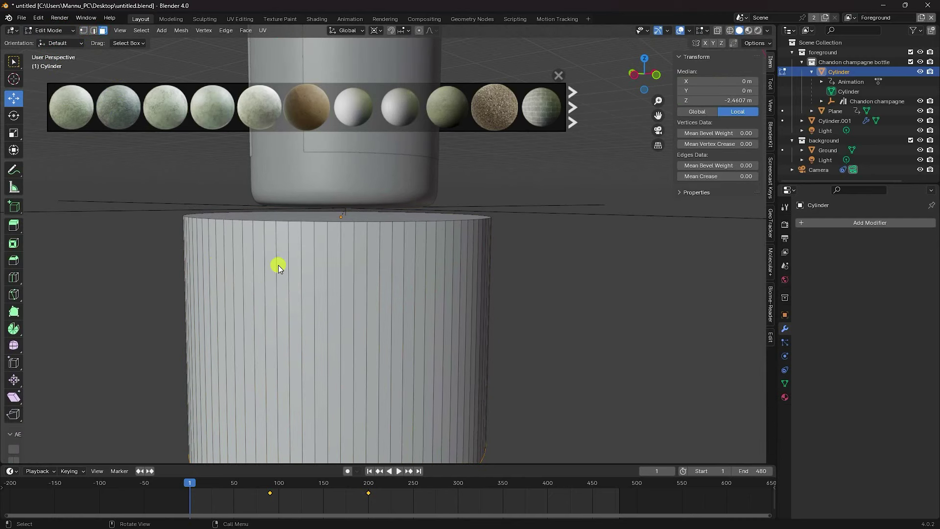
pyautogui.click(293, 289)
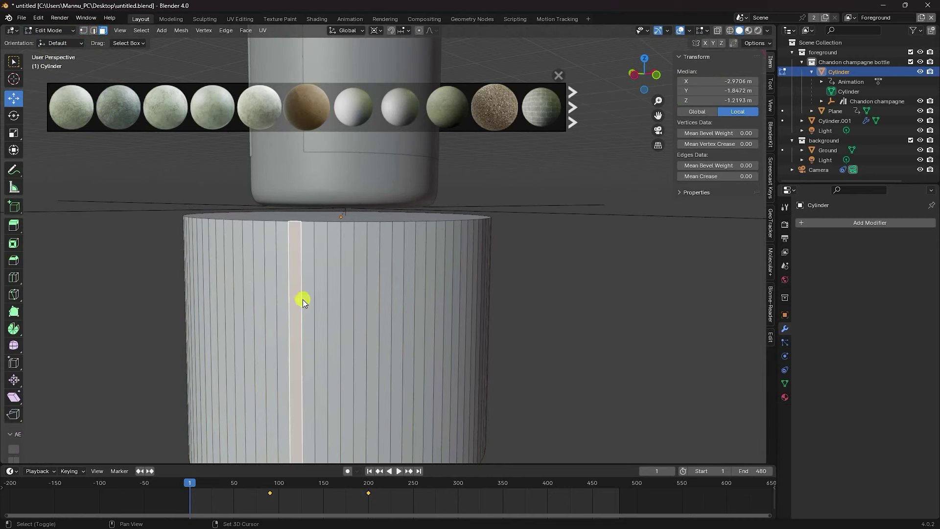
pyautogui.keyDown('shift'); pyautogui.click(304, 298); pyautogui.keyUp('shift')
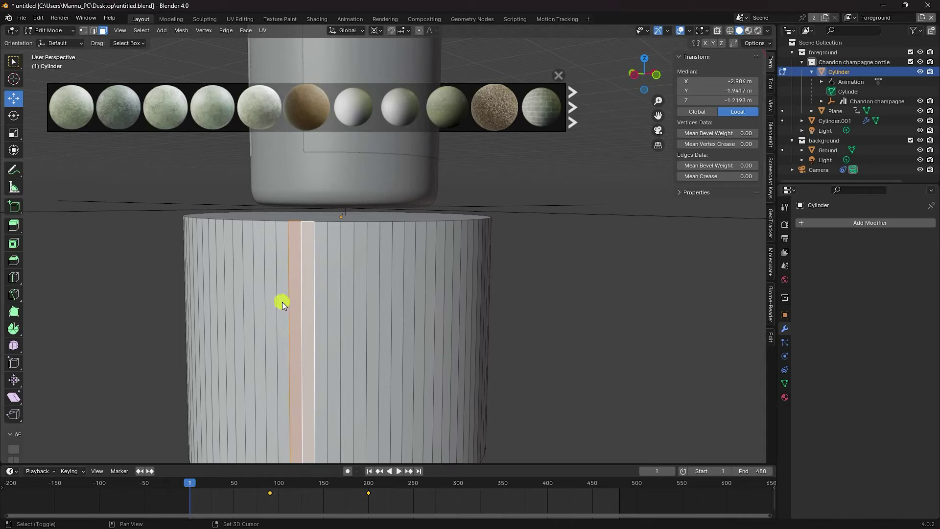
pyautogui.keyDown('alt'); pyautogui.click(283, 302); pyautogui.keyUp('alt')
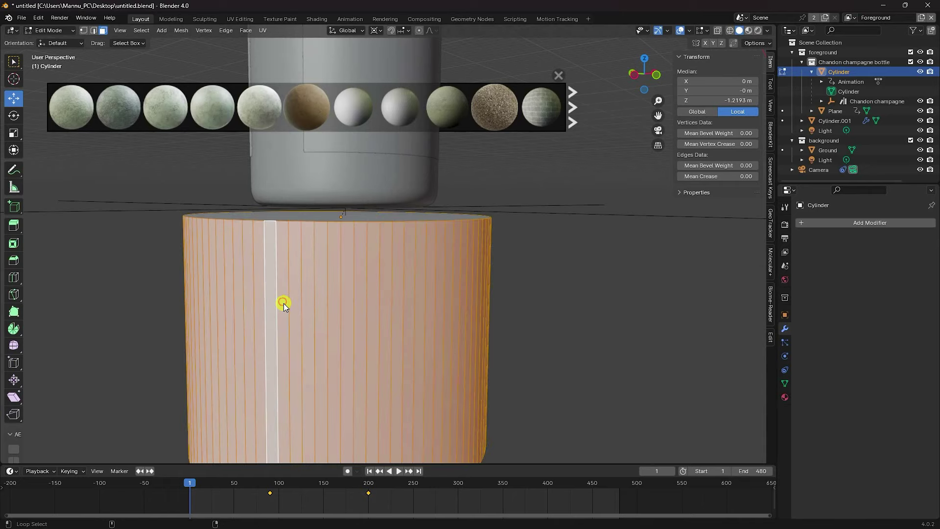
# Create a new Emission material for the cylinder's selected side faces
pyautogui.click(784, 399)
pyautogui.click(841, 277)
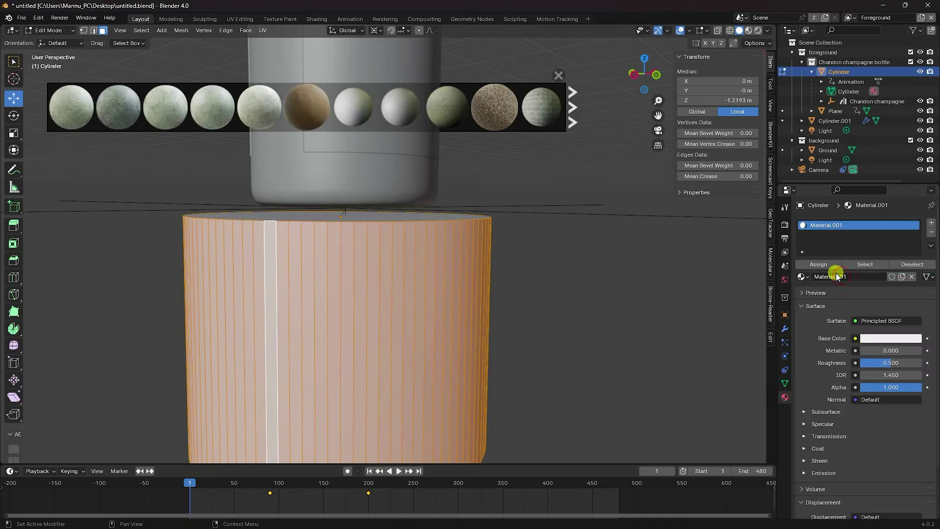
pyautogui.click(856, 321)
pyautogui.click(853, 321)
pyautogui.click(851, 318)
pyautogui.click(802, 125)
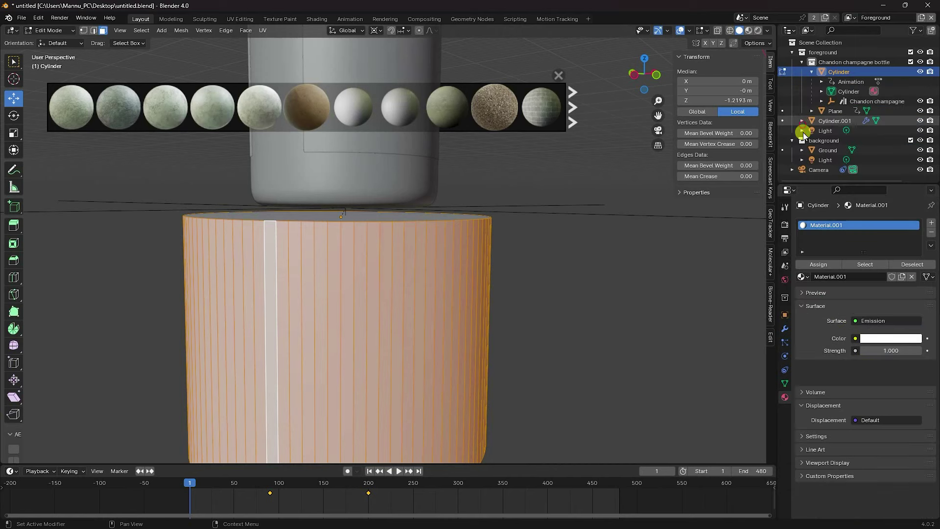
# Make the emission cyan (hue 0.6, raised saturation) with strength 10, and save the file
pyautogui.click(885, 340)
pyautogui.click(859, 293)
pyautogui.press('Return')
pyautogui.moveTo(851, 304); pyautogui.dragTo(862, 336)
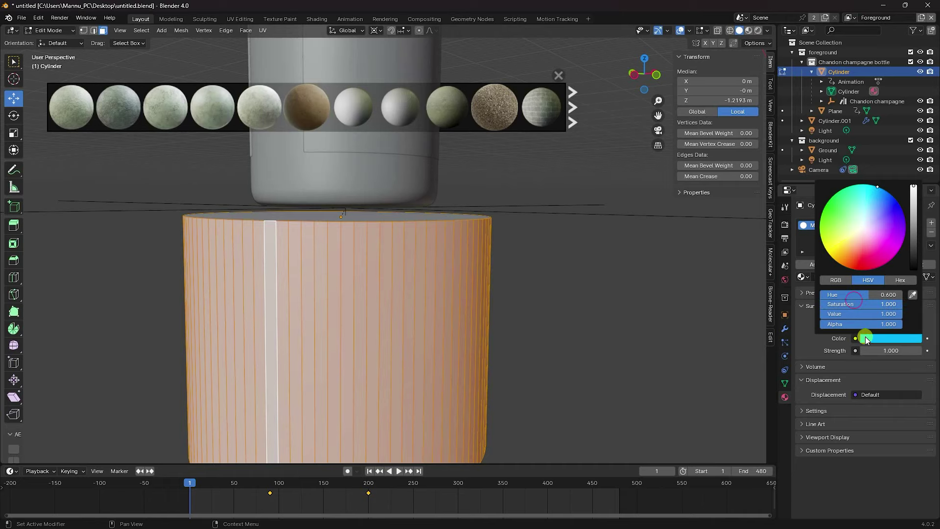
pyautogui.click(885, 353)
pyautogui.write('10')
pyautogui.press('Return')
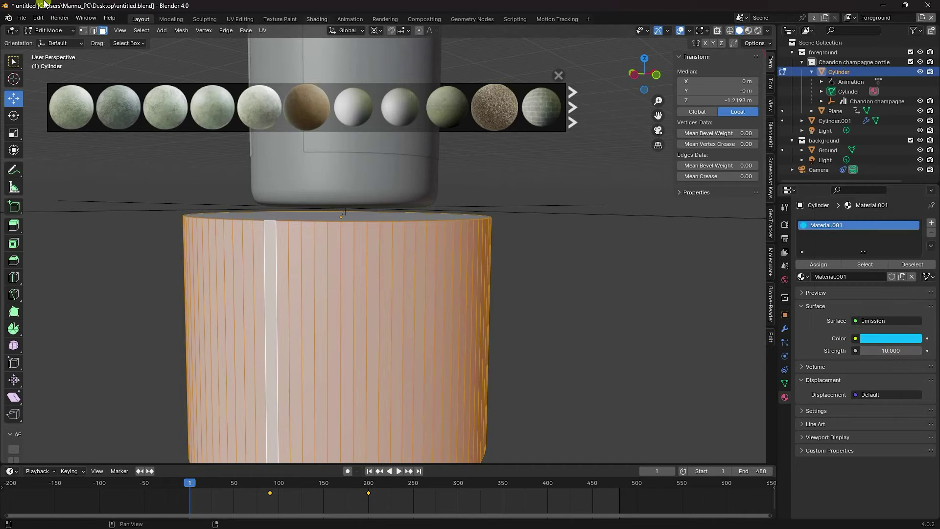
pyautogui.click(21, 17)
pyautogui.click(38, 78)
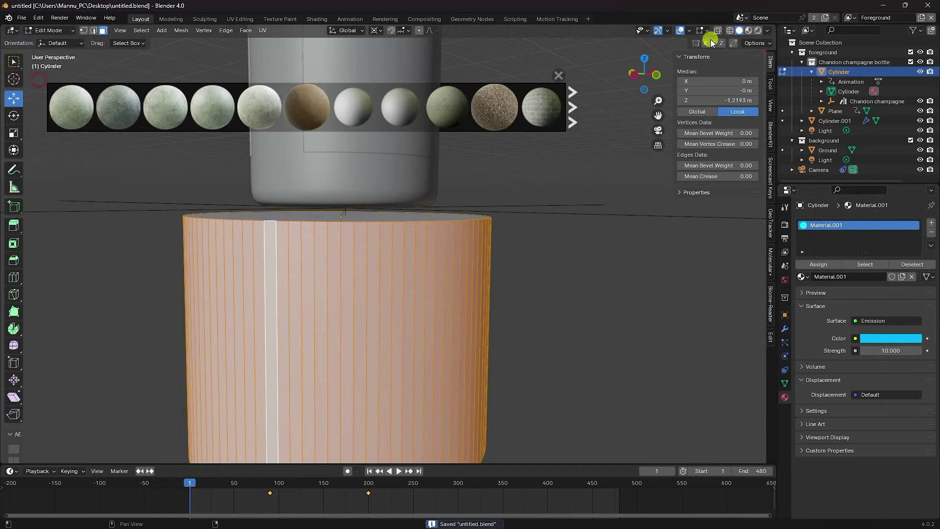
# Select the cylinder's top face and assign it a new separate material
pyautogui.click(747, 32)
pyautogui.moveTo(369, 237)
pyautogui.mouseDown(button='middle')
pyautogui.moveTo(373, 246)
pyautogui.moveTo(366, 214)
pyautogui.mouseUp(button='middle')
pyautogui.click(367, 214)
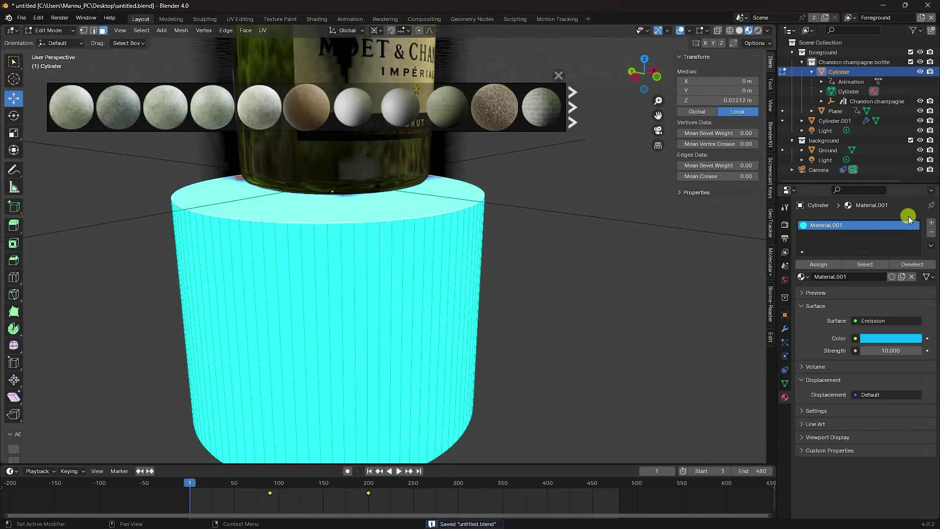
pyautogui.click(931, 223)
pyautogui.click(832, 294)
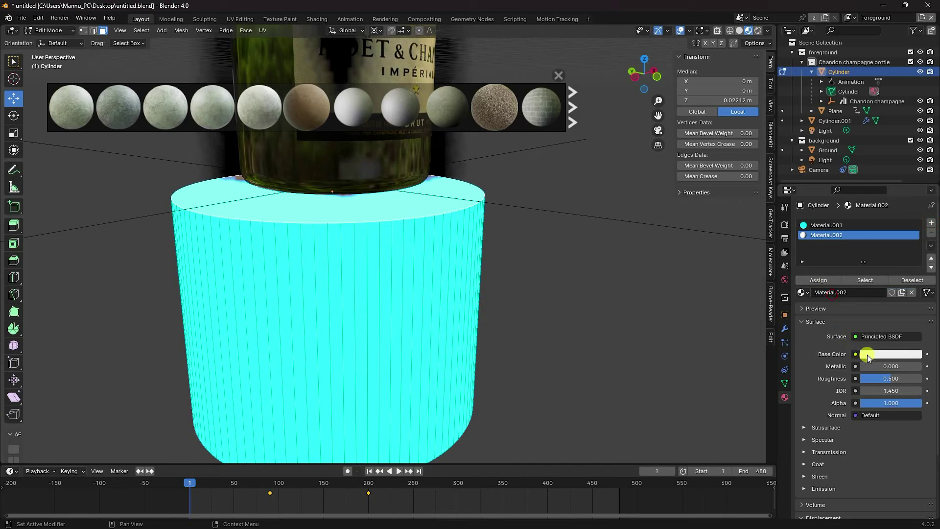
pyautogui.click(811, 280)
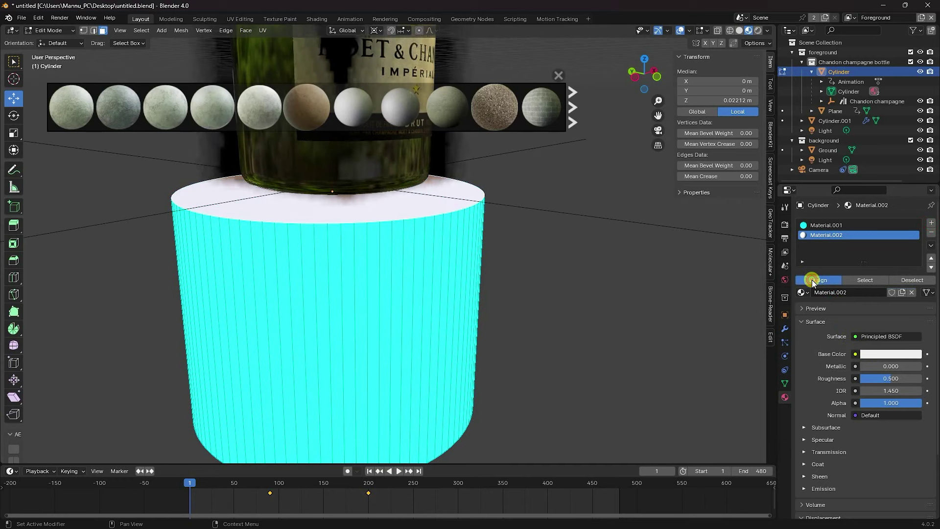
# Return to Object Mode and view the scene through the camera
pyautogui.click(49, 30)
pyautogui.click(51, 42)
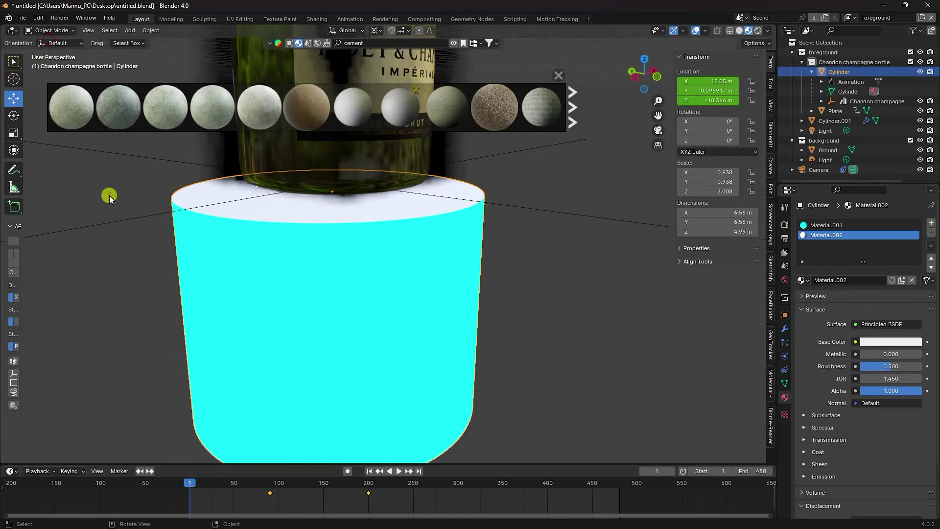
pyautogui.press('KP_0')
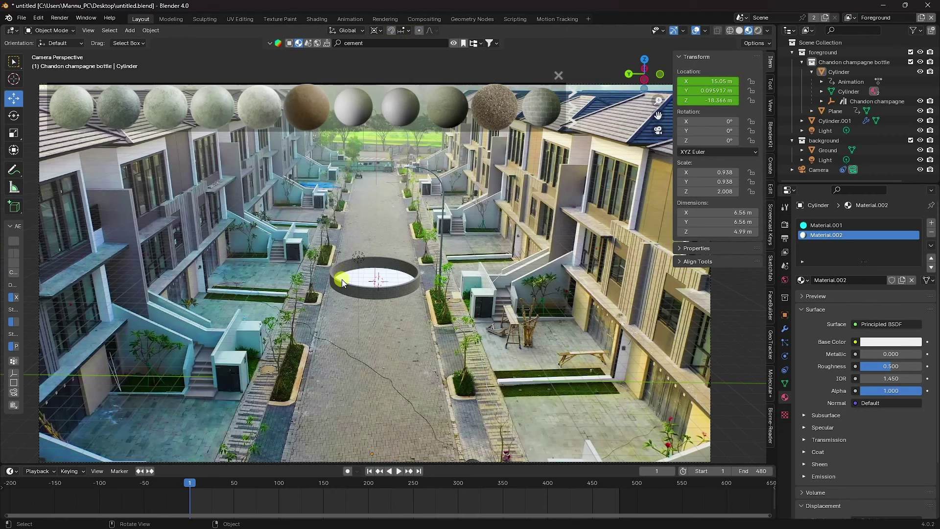
# Select the inner floor plane and switch the viewport to solid shading
pyautogui.scroll(2, 376, 275)
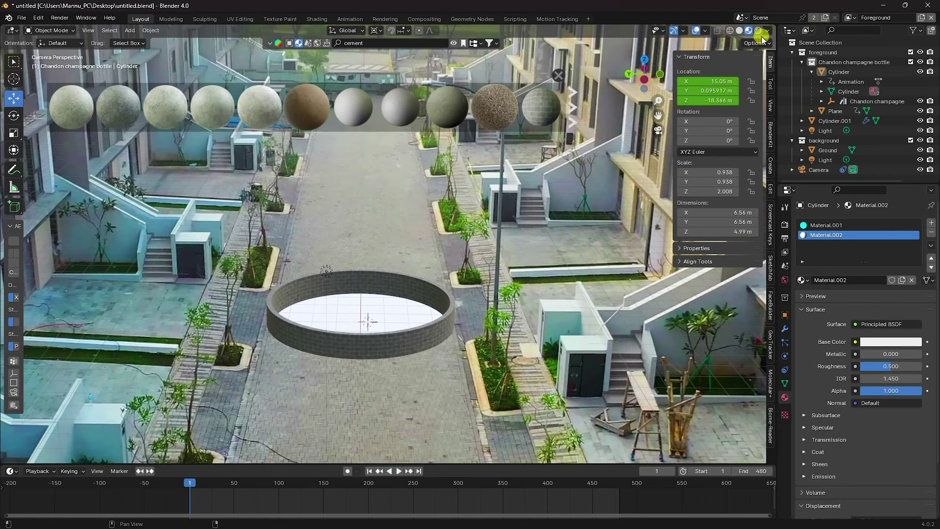
pyautogui.click(356, 318)
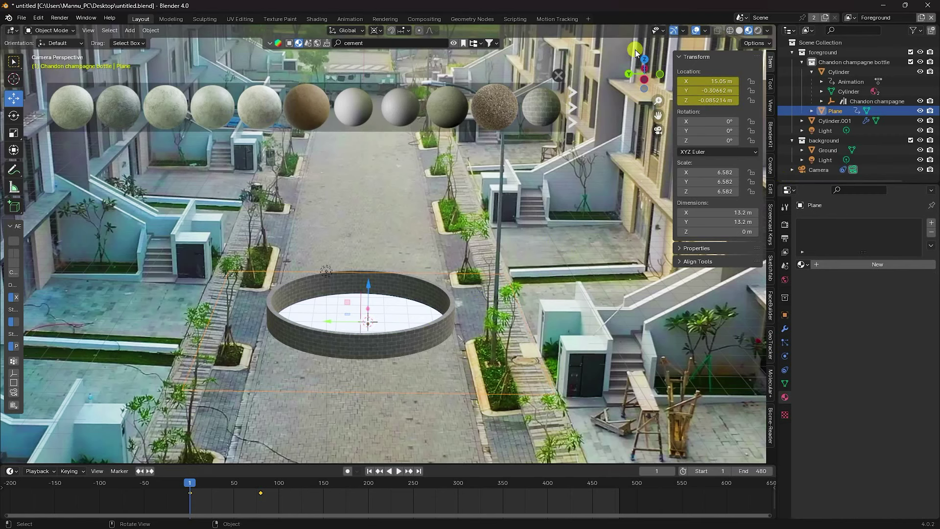
pyautogui.moveTo(542, 105); pyautogui.dragTo(297, 288)
pyautogui.scroll(-3, 633, 194)
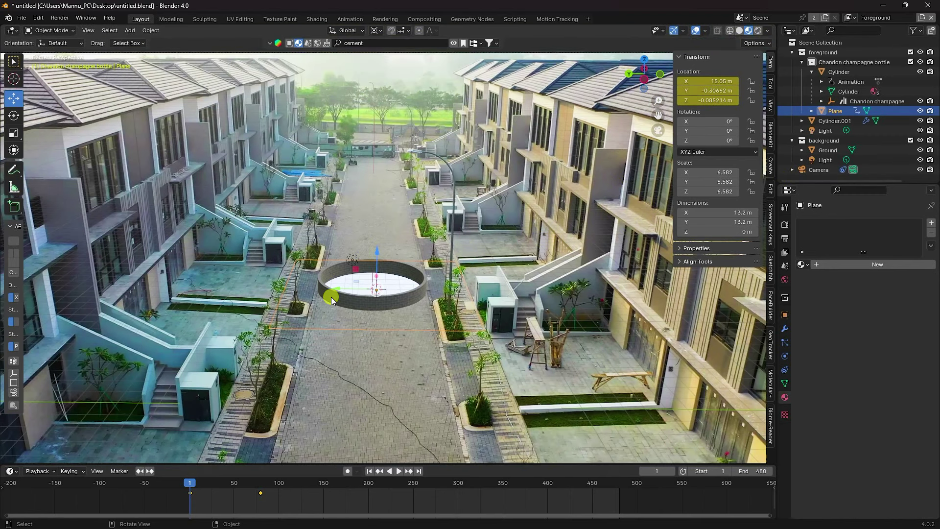
pyautogui.click(739, 31)
pyautogui.scroll(4, 381, 304)
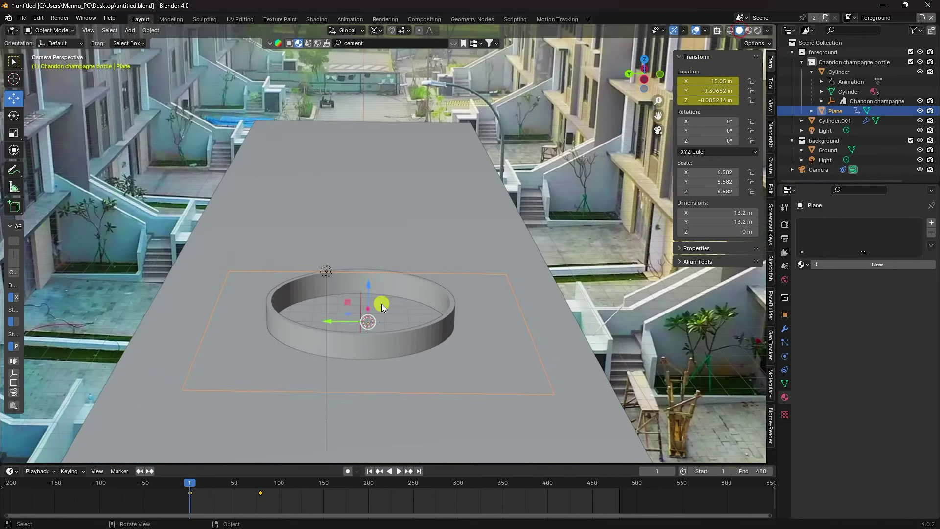
# Mark the plane and the ground as shadow catchers in Object Visibility, then deselect all
pyautogui.click(784, 315)
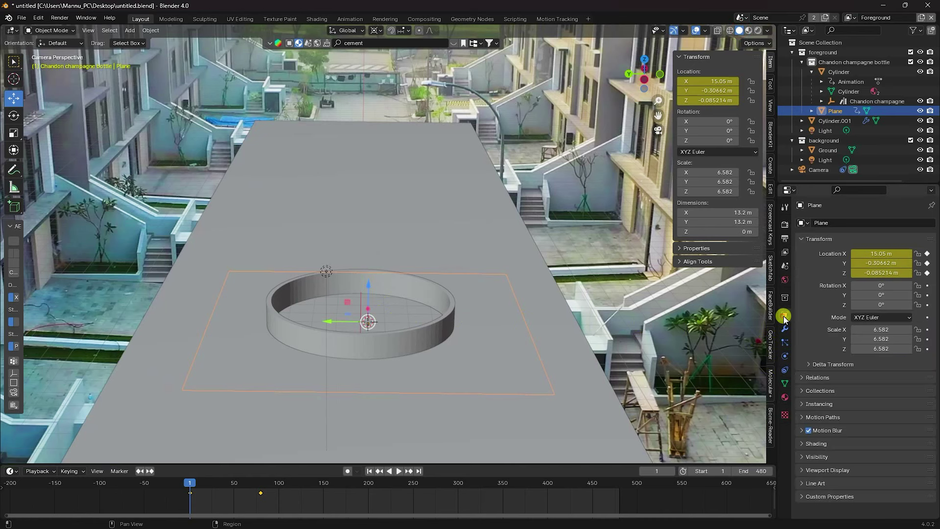
pyautogui.click(803, 443)
pyautogui.scroll(-5, 805, 440)
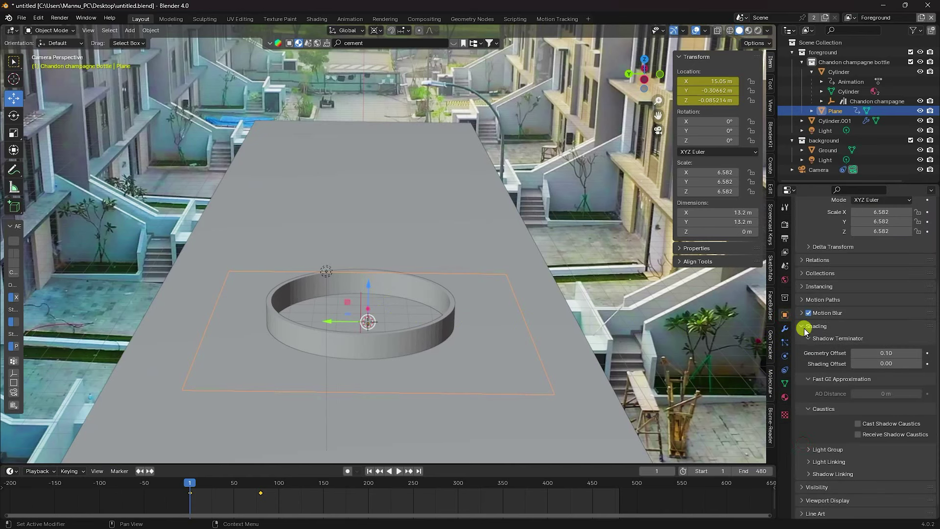
pyautogui.click(804, 328)
pyautogui.click(801, 450)
pyautogui.scroll(-4, 798, 447)
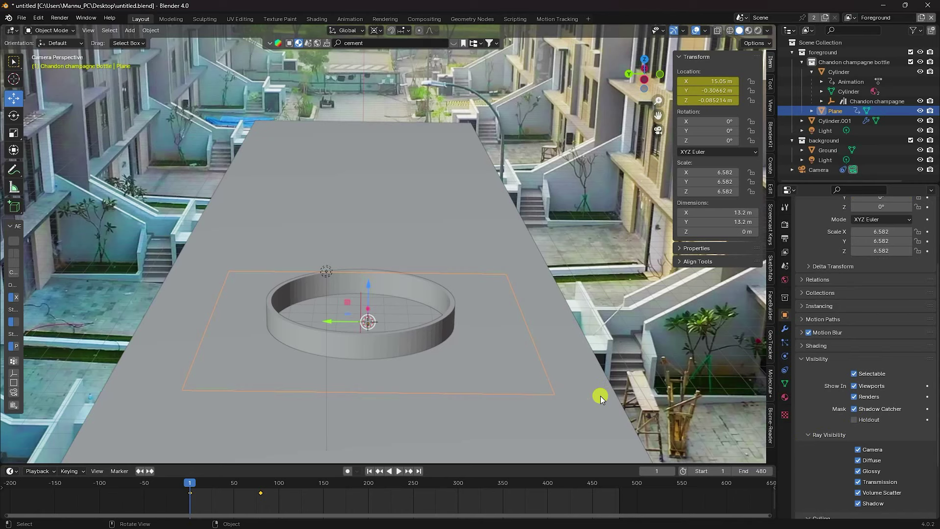
pyautogui.click(387, 193)
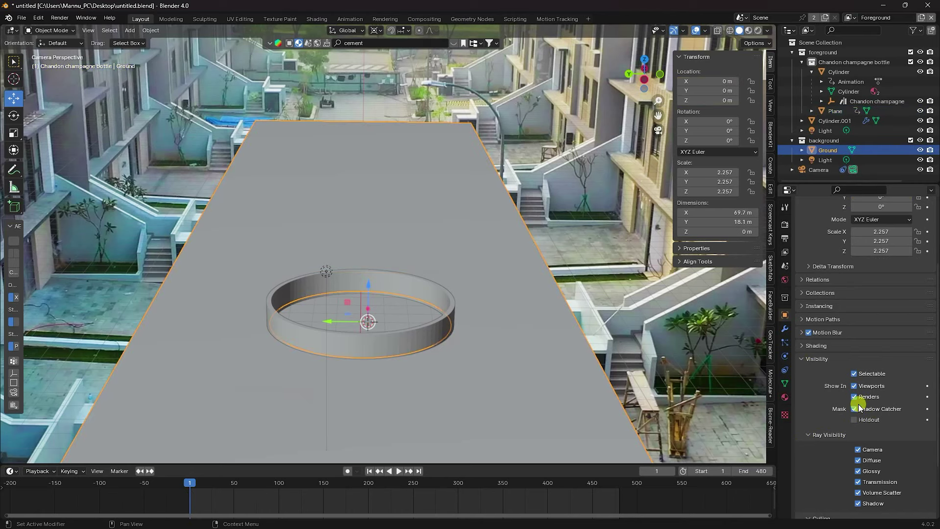
pyautogui.scroll(-2, 345, 240)
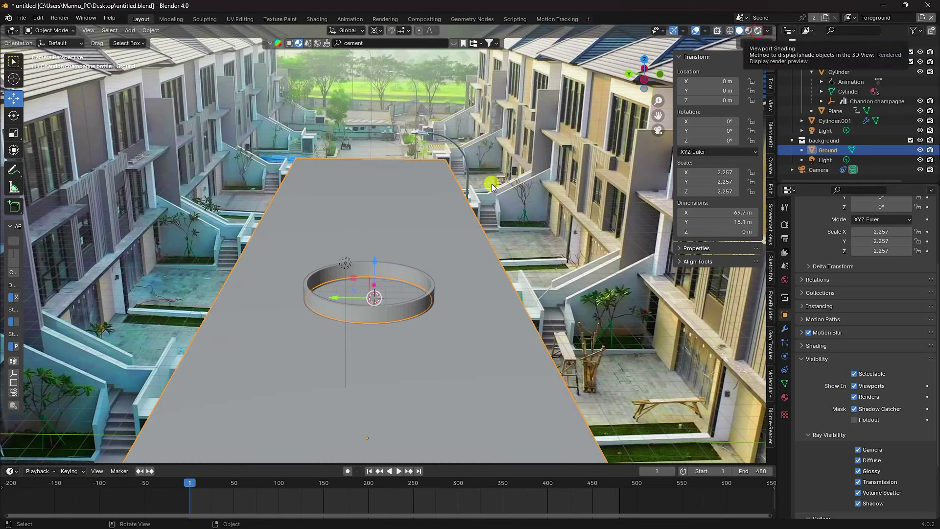
pyautogui.click(592, 200)
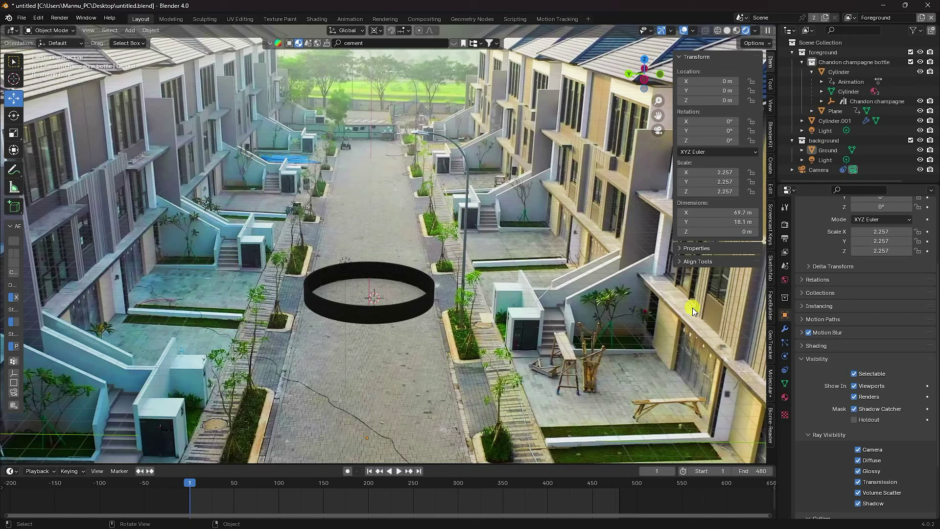
# Set the world colour to an Environment Texture using buikslotermeerplein_4k.exr from D:\HDRI
pyautogui.click(785, 278)
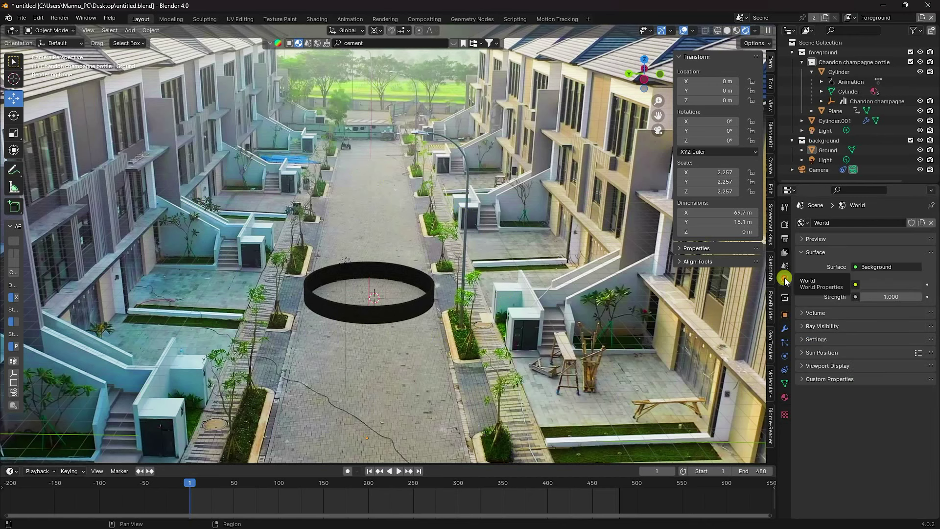
pyautogui.click(856, 284)
pyautogui.click(646, 329)
pyautogui.click(890, 301)
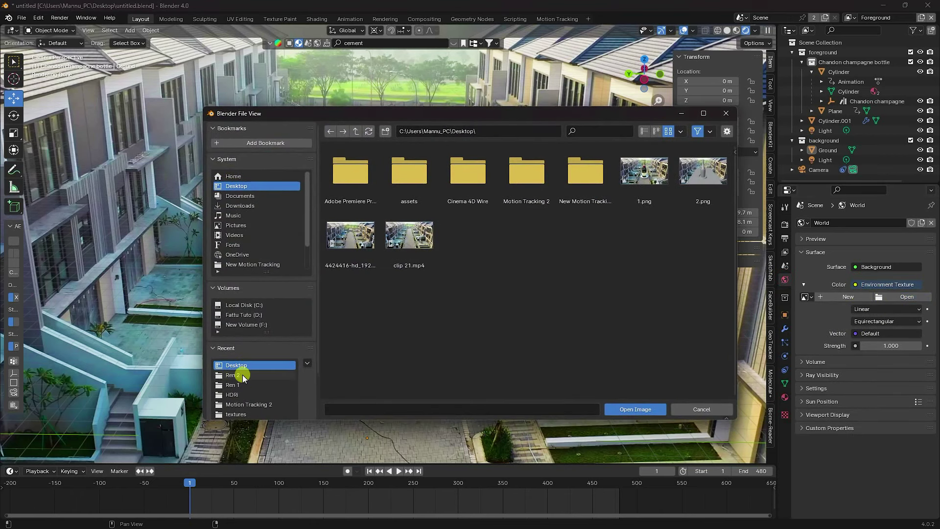
pyautogui.click(249, 394)
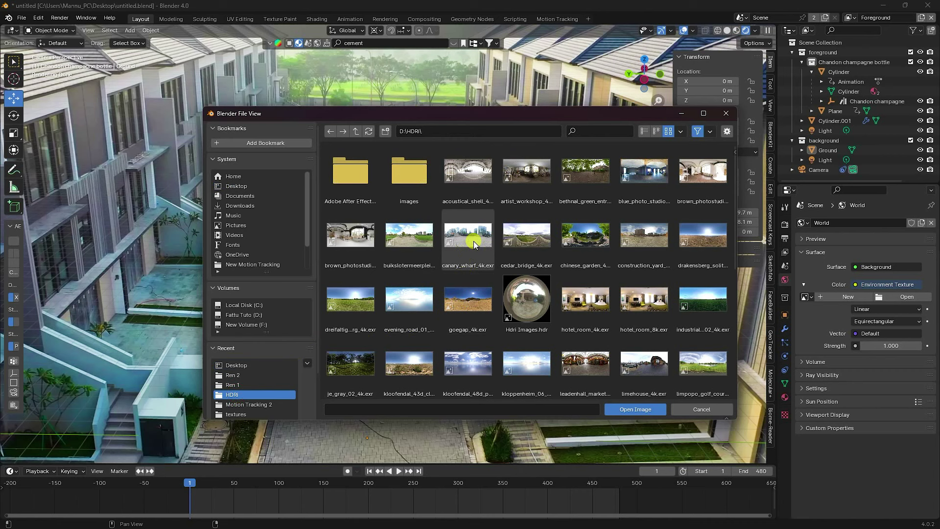
pyautogui.click(406, 236)
pyautogui.click(636, 409)
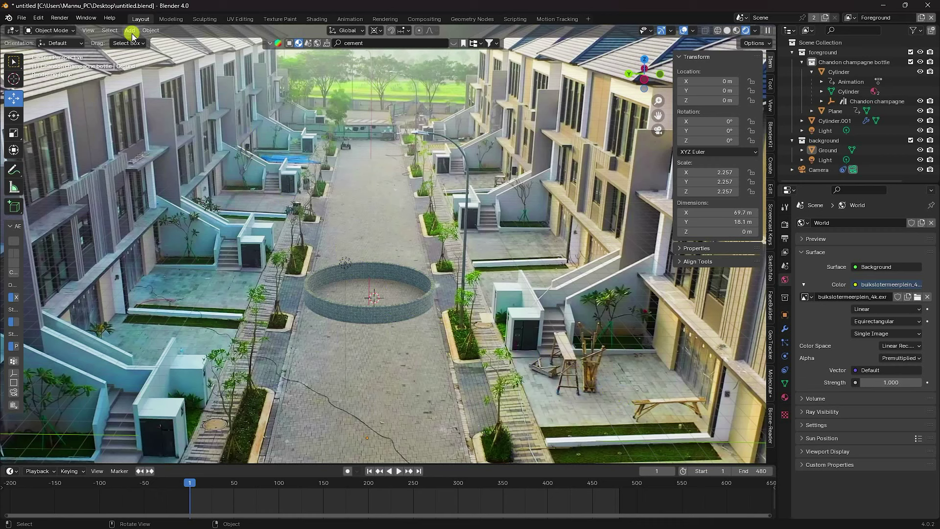
# Save the blend file
pyautogui.click(22, 18)
pyautogui.click(46, 83)
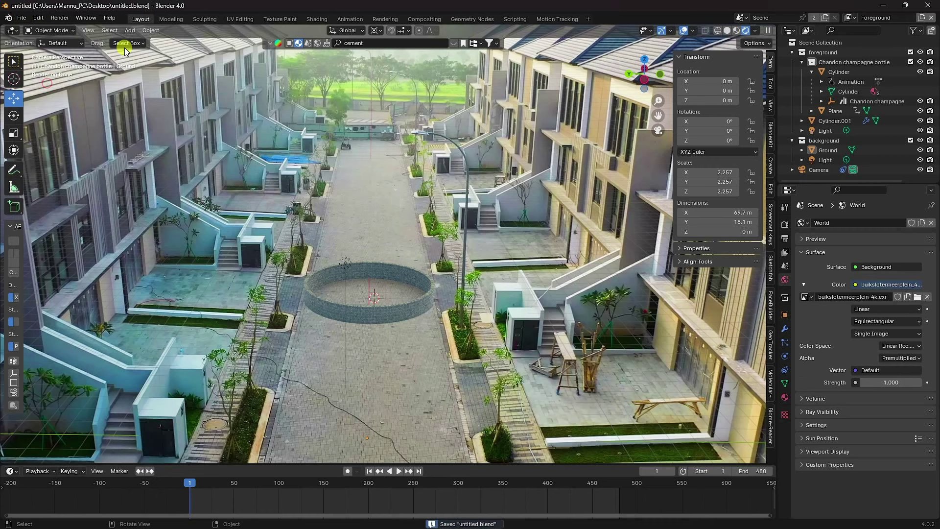
pyautogui.click(130, 30)
# Add a Sun light and move it about 12 m up and about 10 m along Y
pyautogui.moveTo(147, 159)
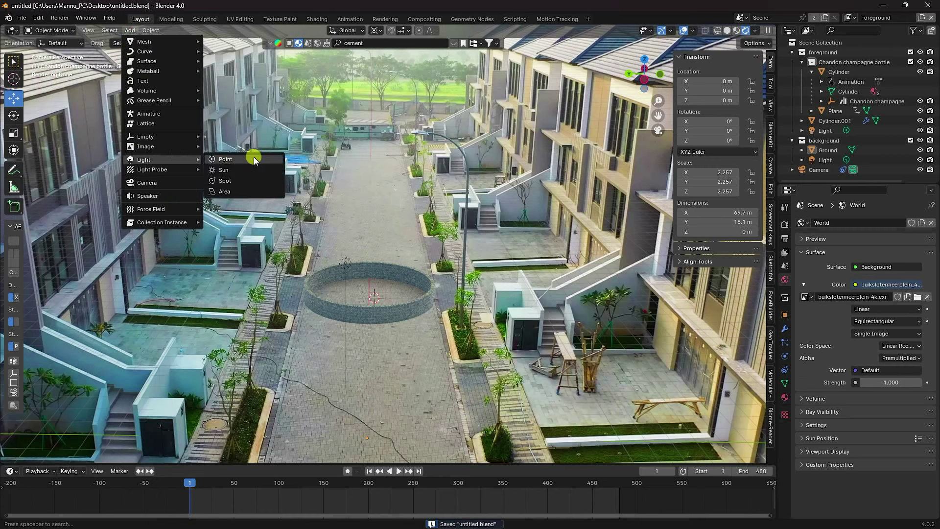
pyautogui.click(224, 170)
pyautogui.scroll(-3, 386, 221)
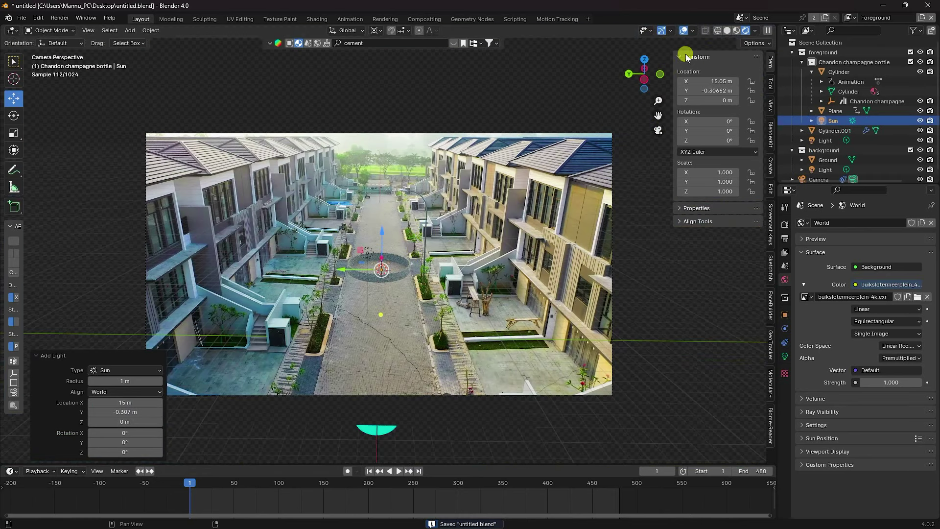
pyautogui.click(727, 30)
pyautogui.scroll(-2, 480, 181)
pyautogui.moveTo(480, 181)
pyautogui.mouseDown(button='middle')
pyautogui.moveTo(441, 207)
pyautogui.moveTo(445, 260)
pyautogui.mouseUp(button='middle')
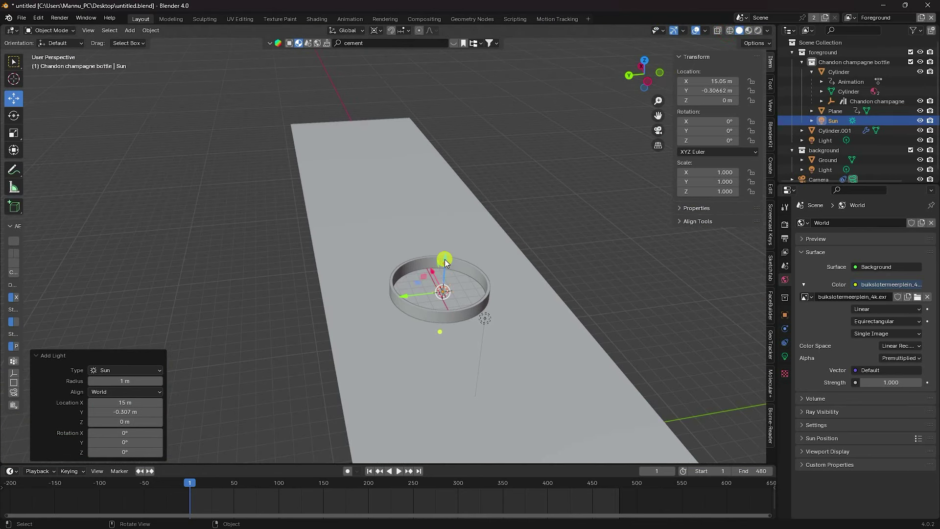
pyautogui.moveTo(444, 260); pyautogui.dragTo(424, 140)
pyautogui.click(464, 148)
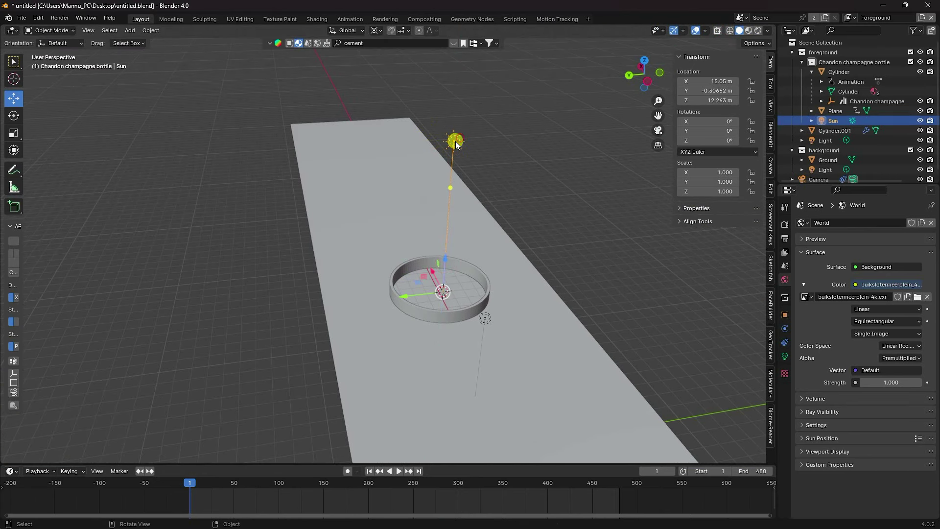
pyautogui.click(11, 95)
pyautogui.moveTo(407, 293); pyautogui.dragTo(268, 282)
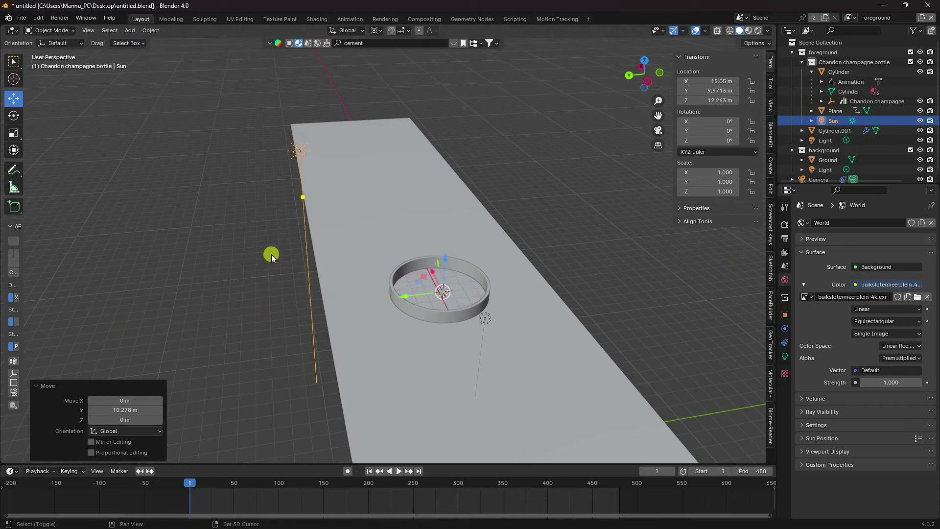
# Snap the 3D cursor to the sun and tilt the sun about −35.5° around X
pyautogui.hotkey('shift', 's')
pyautogui.click(273, 309)
pyautogui.click(15, 116)
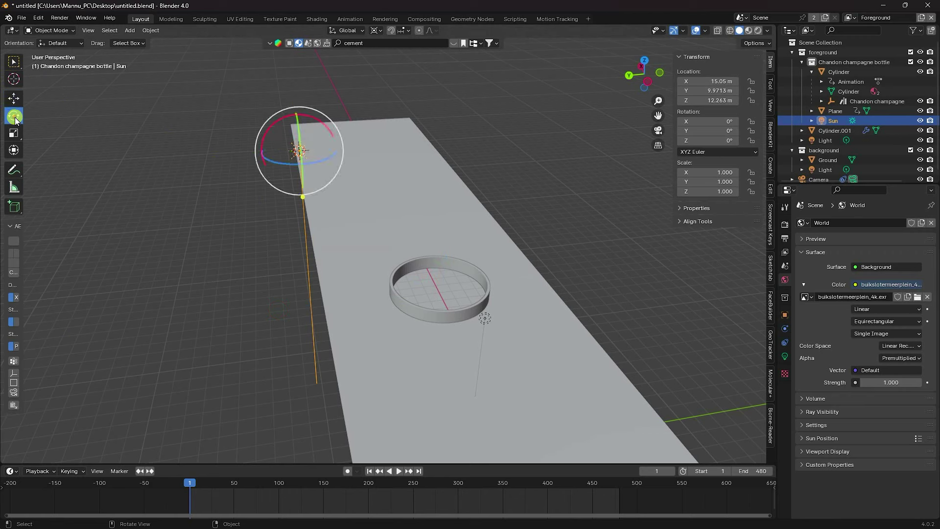
pyautogui.moveTo(276, 122); pyautogui.dragTo(210, 134)
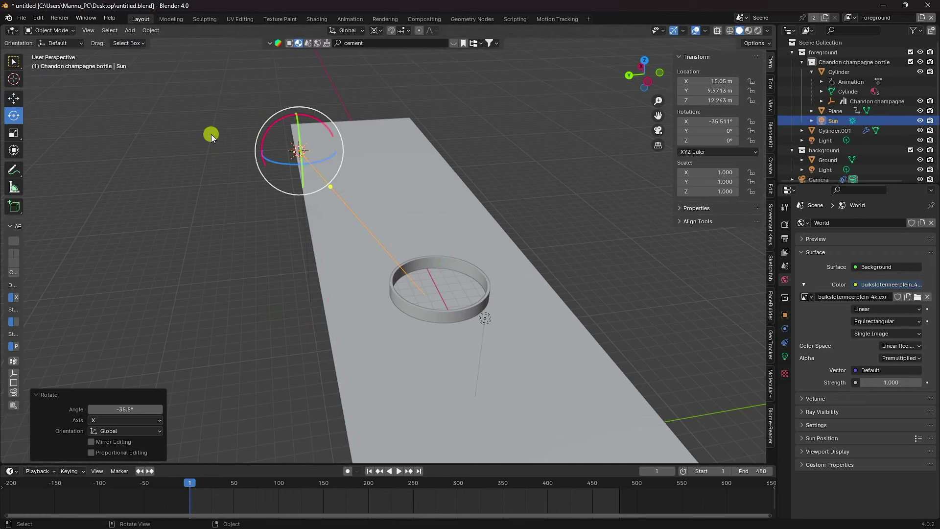
# Give the sun strength 2 and angle 20°, then switch to camera view
pyautogui.click(831, 120)
pyautogui.click(785, 355)
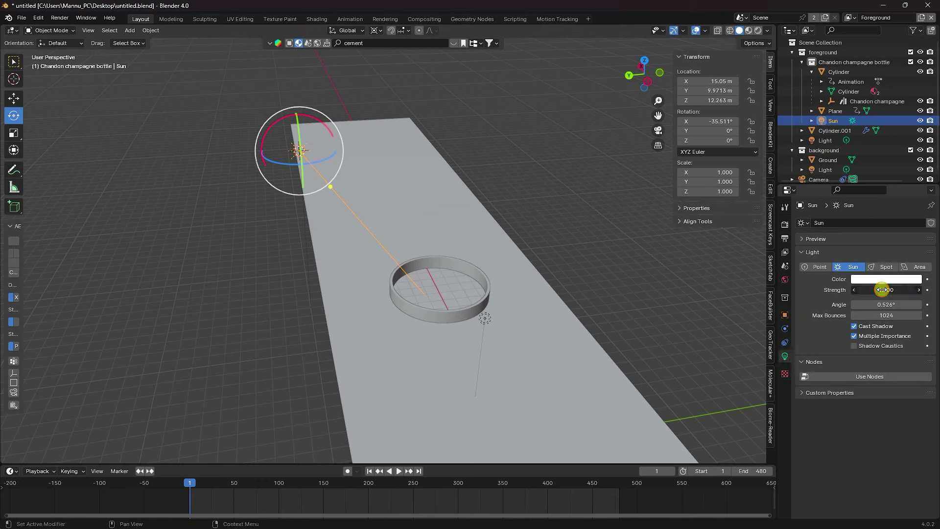
pyautogui.moveTo(881, 290); pyautogui.dragTo(794, 293)
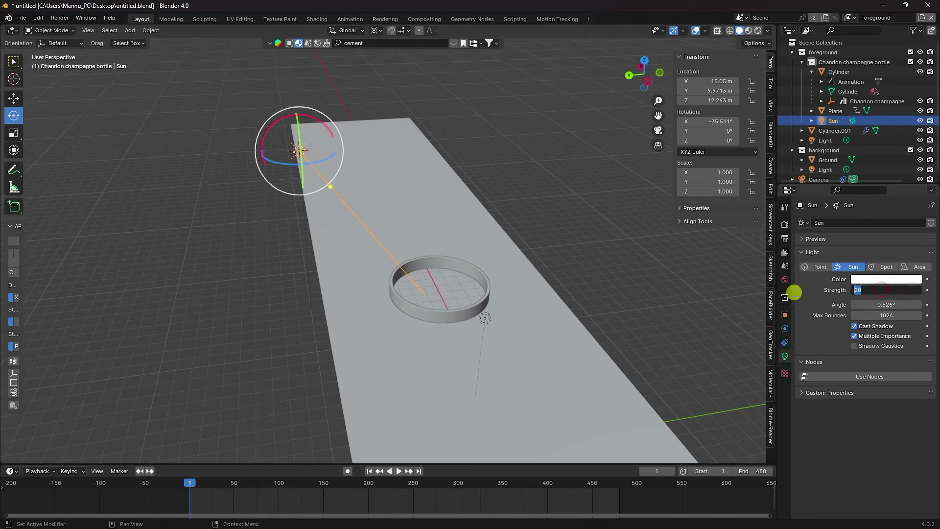
pyautogui.write('2')
pyautogui.press('Return')
pyautogui.click(883, 300)
pyautogui.write('20')
pyautogui.press('Return')
pyautogui.press('KP_0')
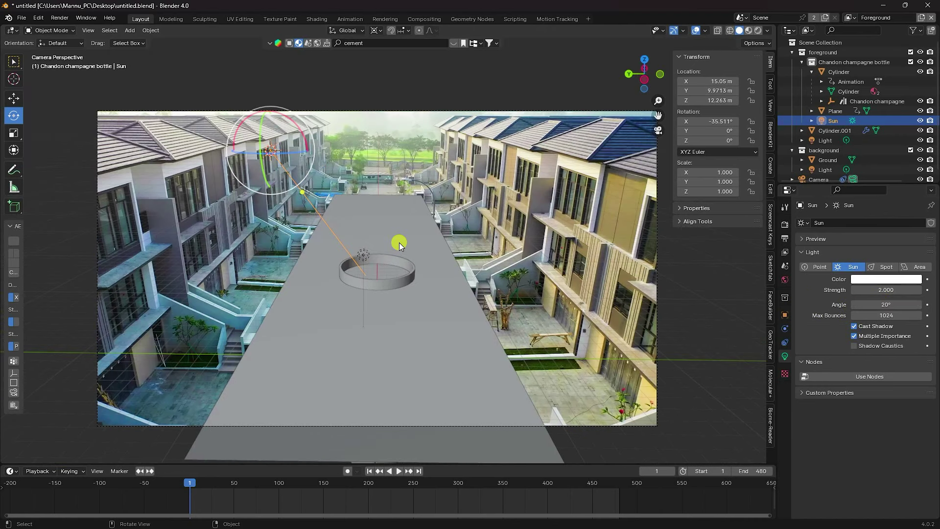
# Play the animation briefly, stop it, and switch the viewport to Rendered shading
pyautogui.click(399, 471)
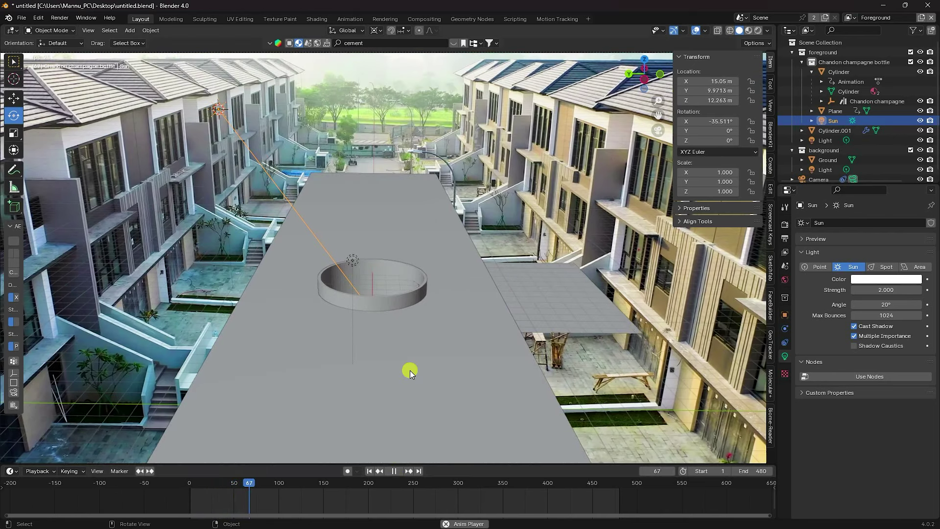
pyautogui.scroll(2, 410, 370)
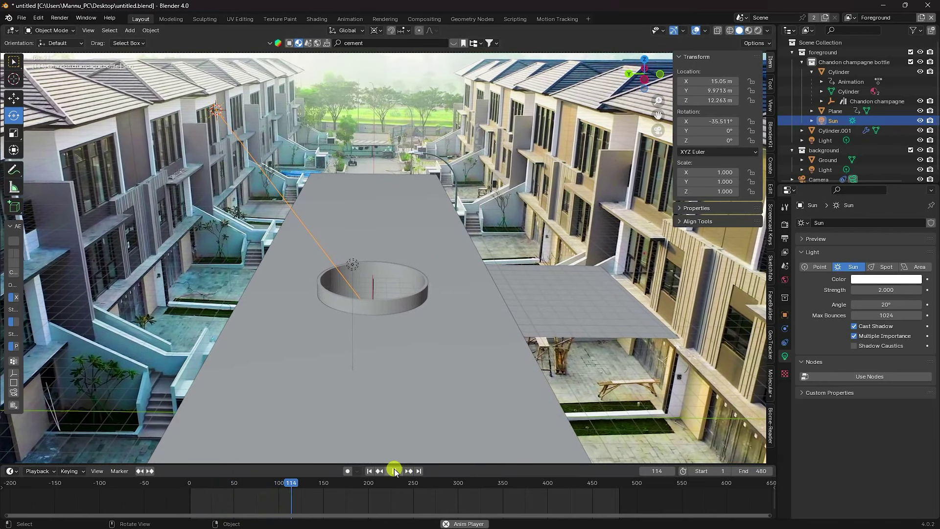
pyautogui.click(394, 468)
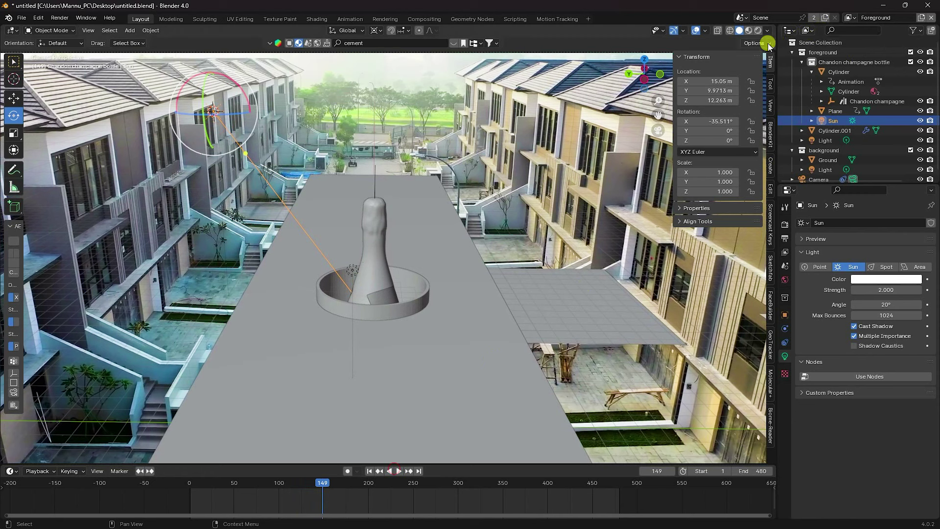
pyautogui.press('z')
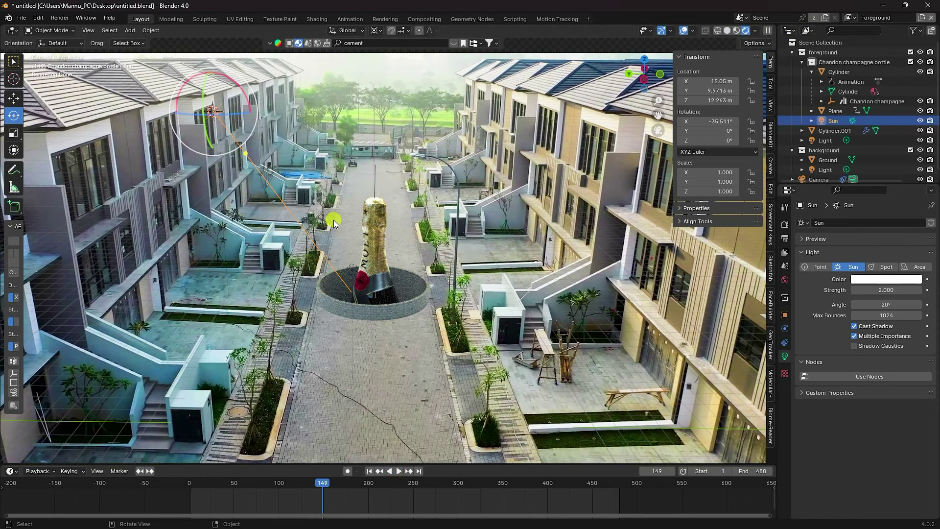
# Replay the animation in rendered view from frame 1 and stop at frame 399
pyautogui.click(400, 471)
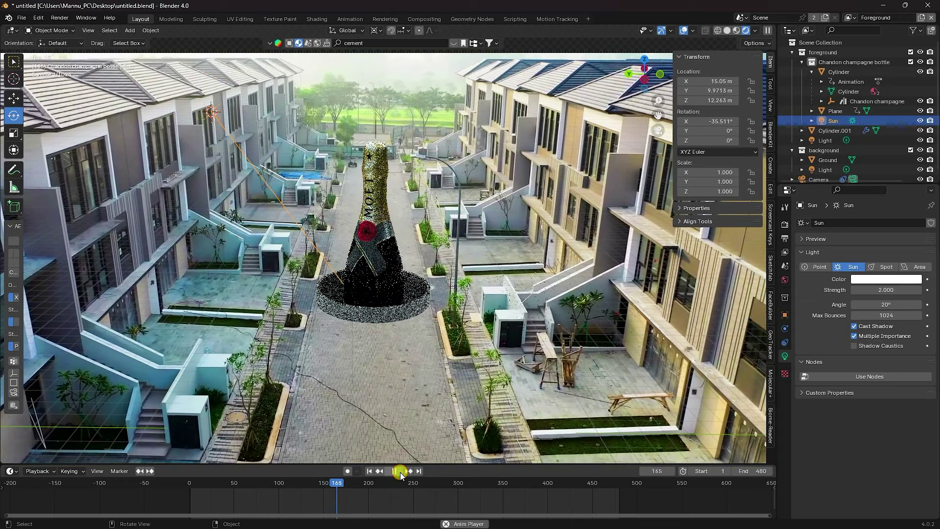
pyautogui.click(399, 471)
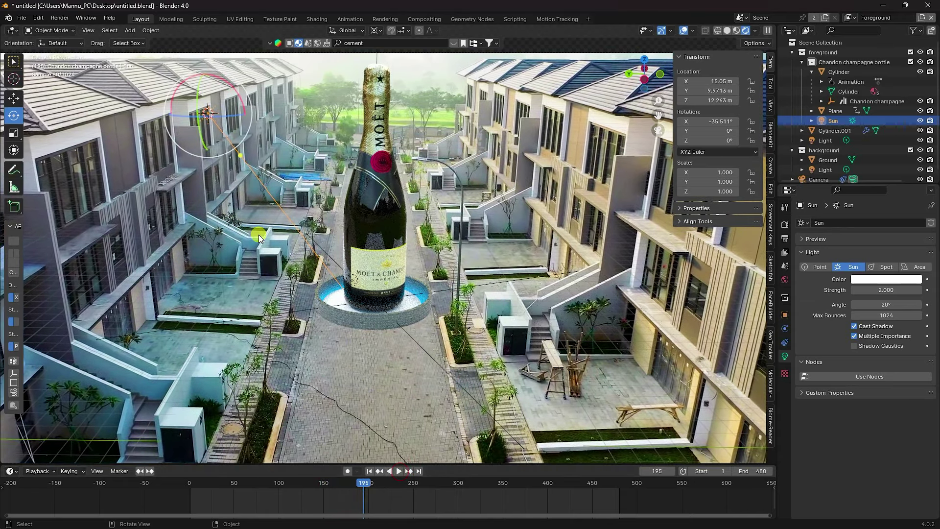
pyautogui.scroll(3, 354, 216)
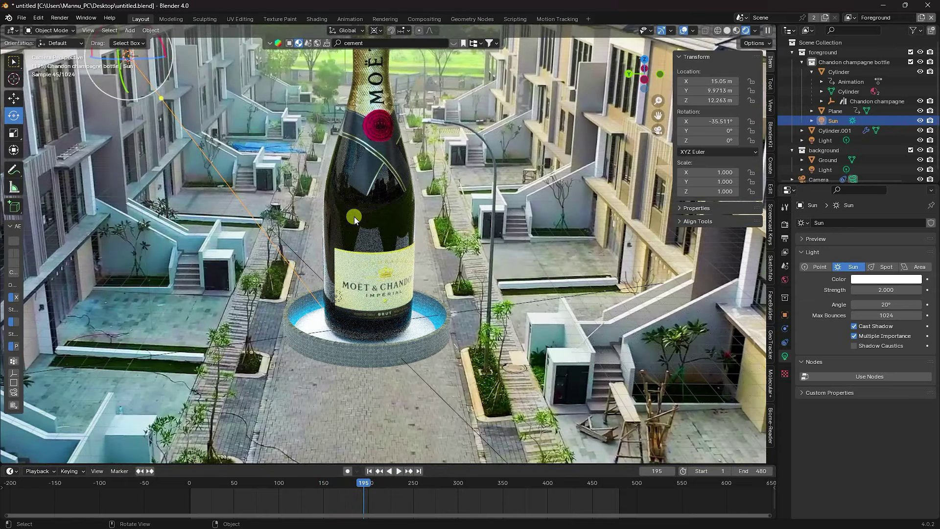
pyautogui.scroll(-1, 362, 218)
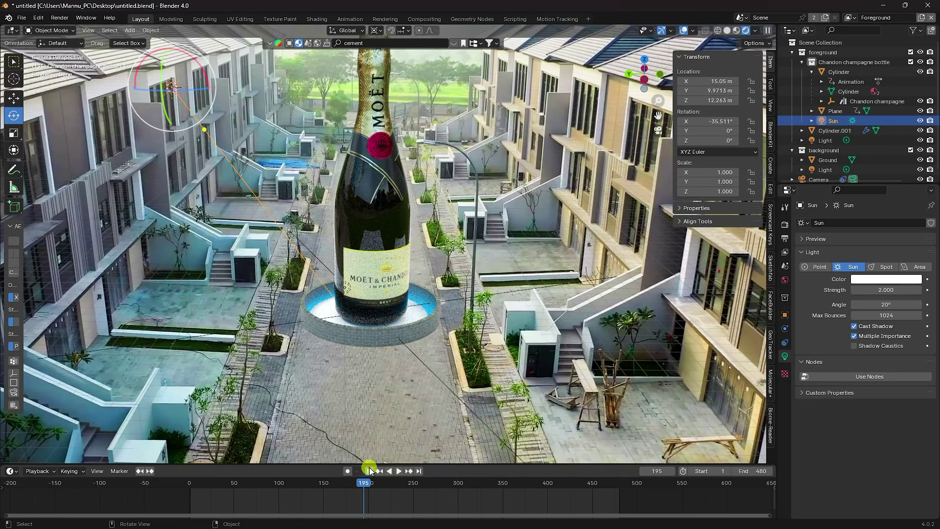
pyautogui.click(369, 471)
pyautogui.click(399, 471)
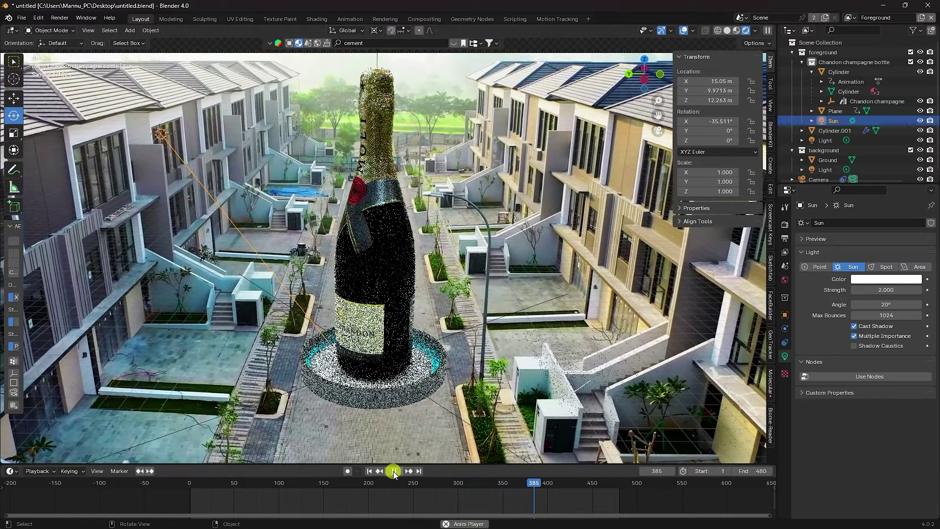
pyautogui.click(393, 471)
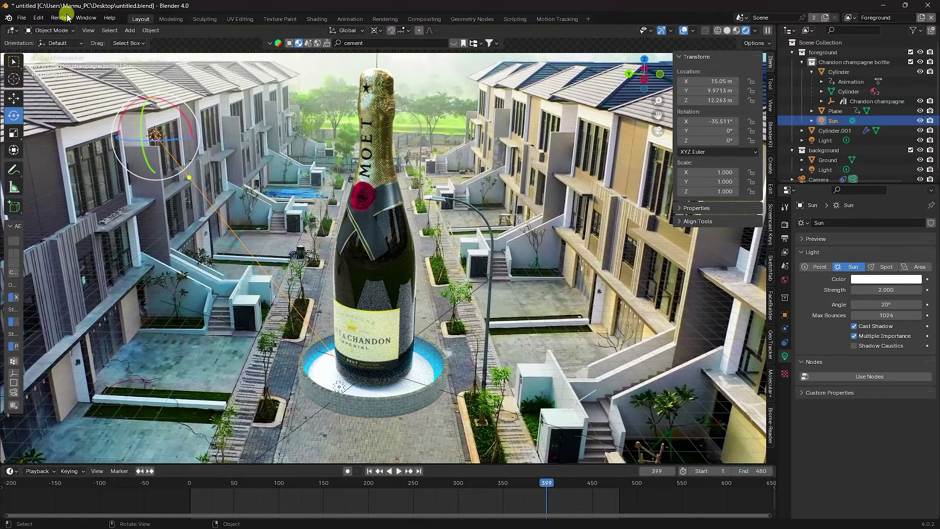
pyautogui.click(60, 17)
pyautogui.click(77, 29)
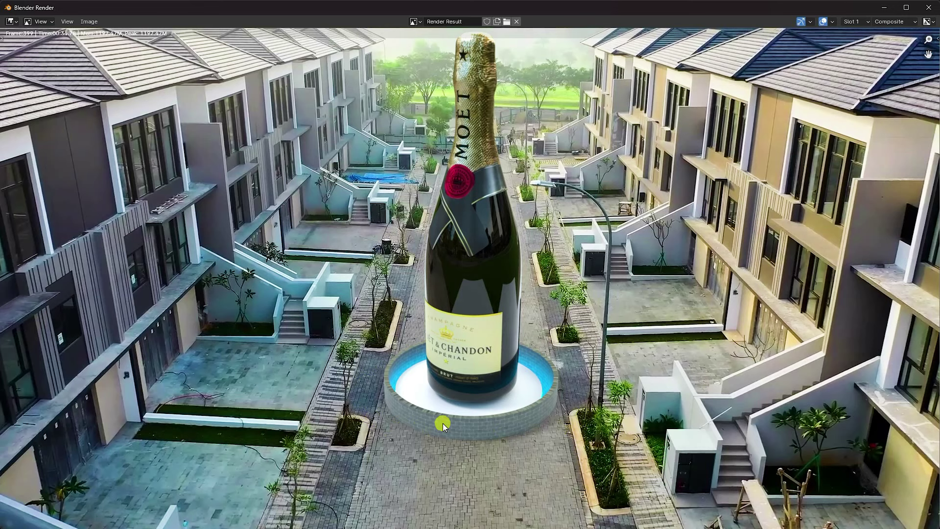
pyautogui.scroll(-2, 471, 351)
pyautogui.scroll(1, 452, 340)
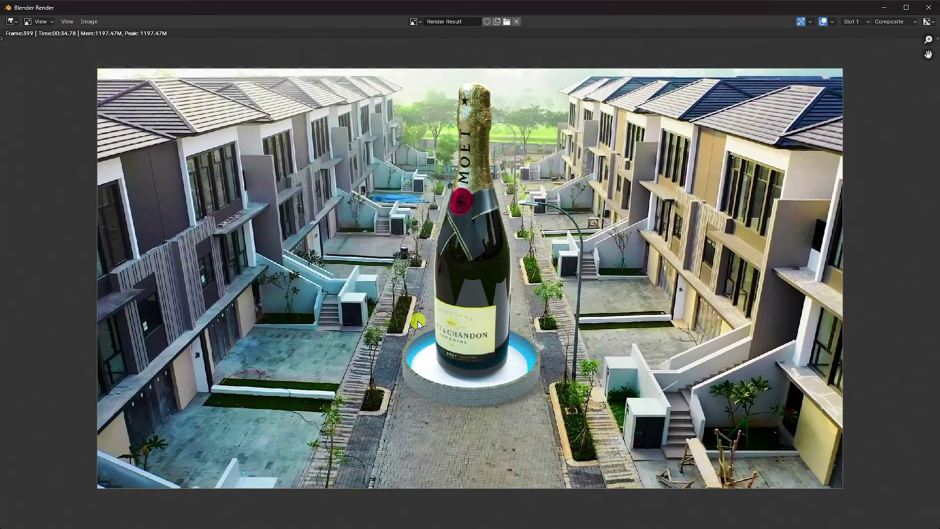
pyautogui.scroll(1, 417, 321)
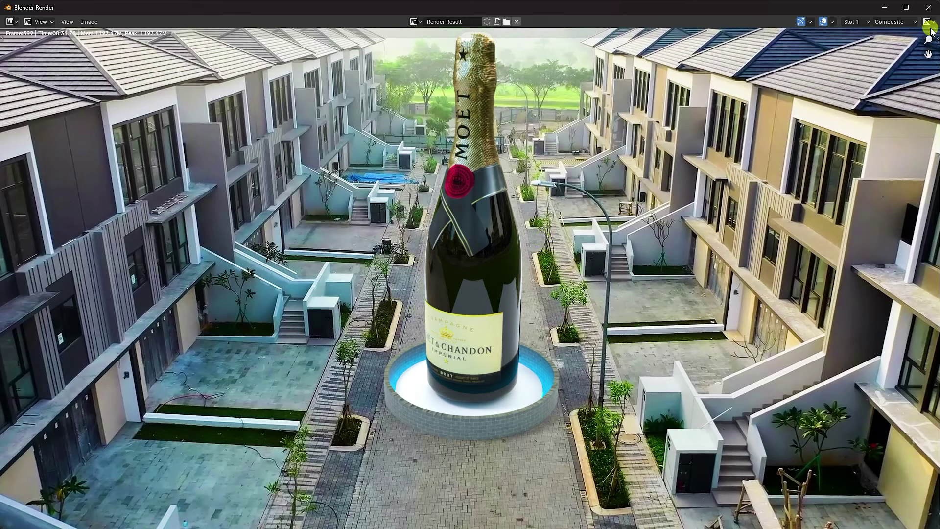
pyautogui.click(925, 8)
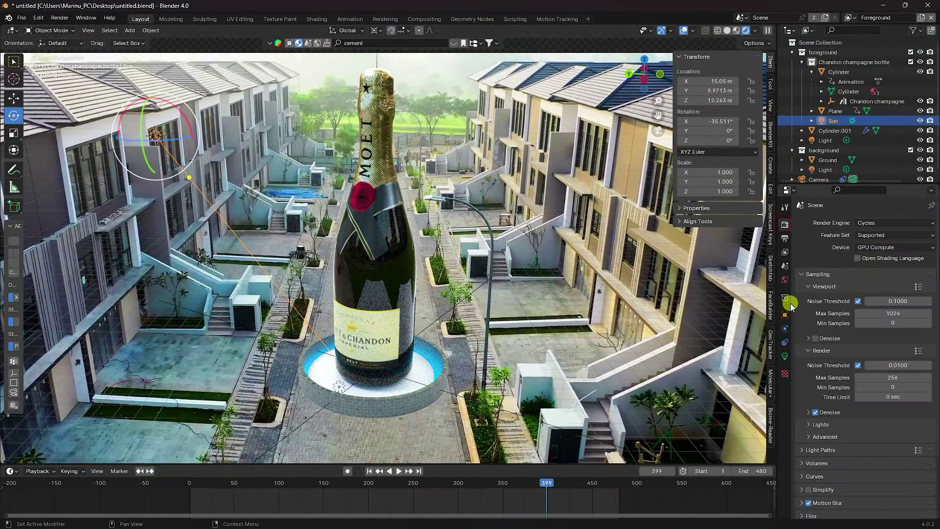
# Keep the output frame rate at 29.97 fps
pyautogui.click(784, 238)
pyautogui.click(866, 312)
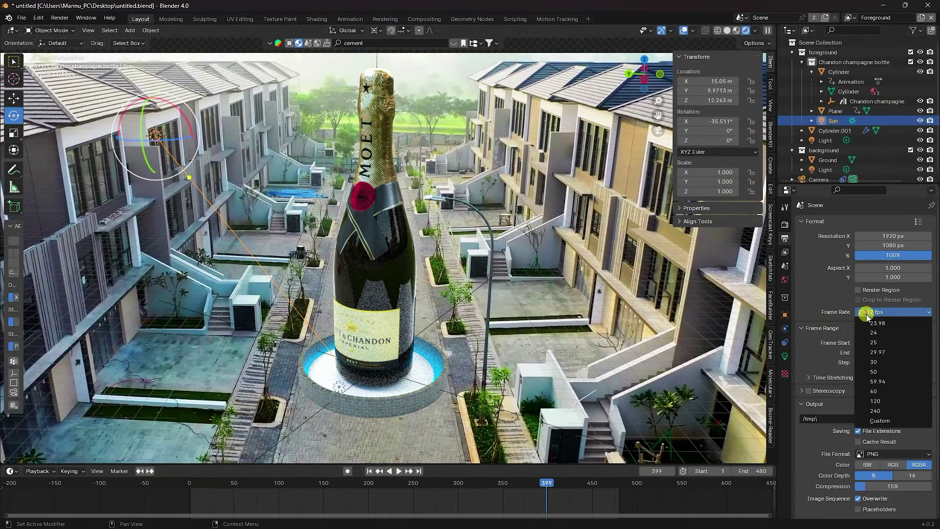
pyautogui.click(876, 353)
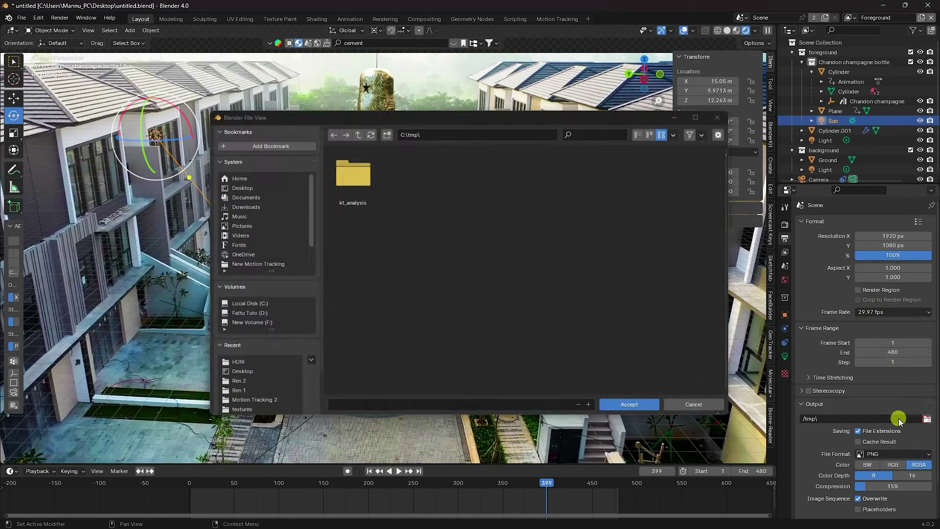
# Point the render output to a newly created New Folder on the Desktop
pyautogui.click(926, 418)
pyautogui.click(237, 185)
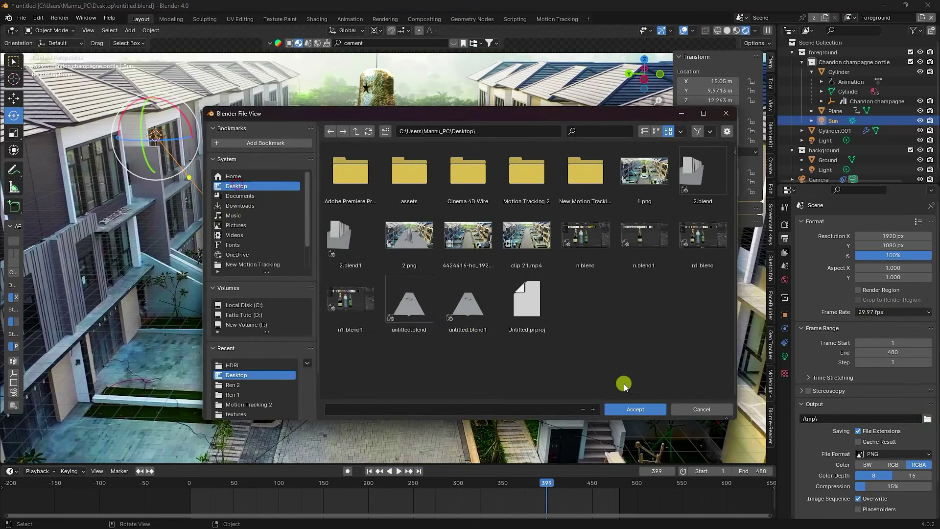
pyautogui.rightClick(616, 372)
pyautogui.click(576, 357)
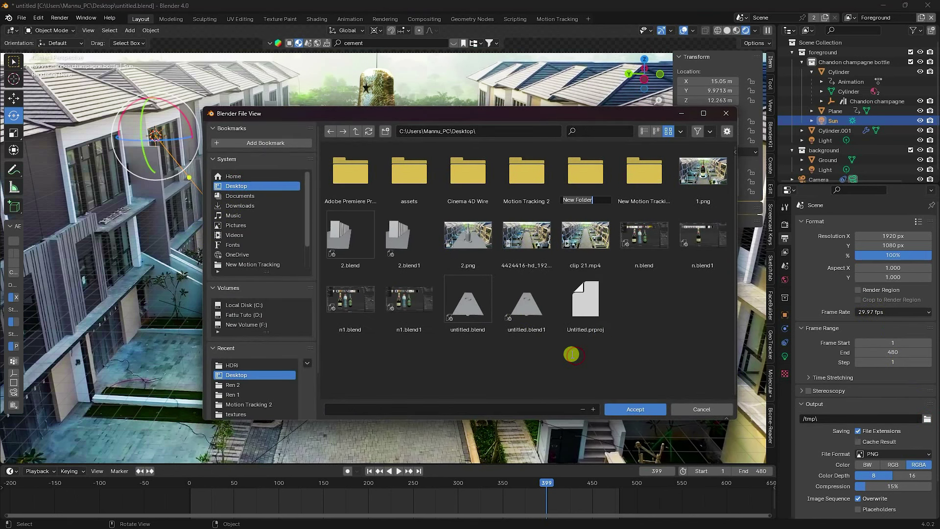
pyautogui.press('Return')
pyautogui.click(545, 408)
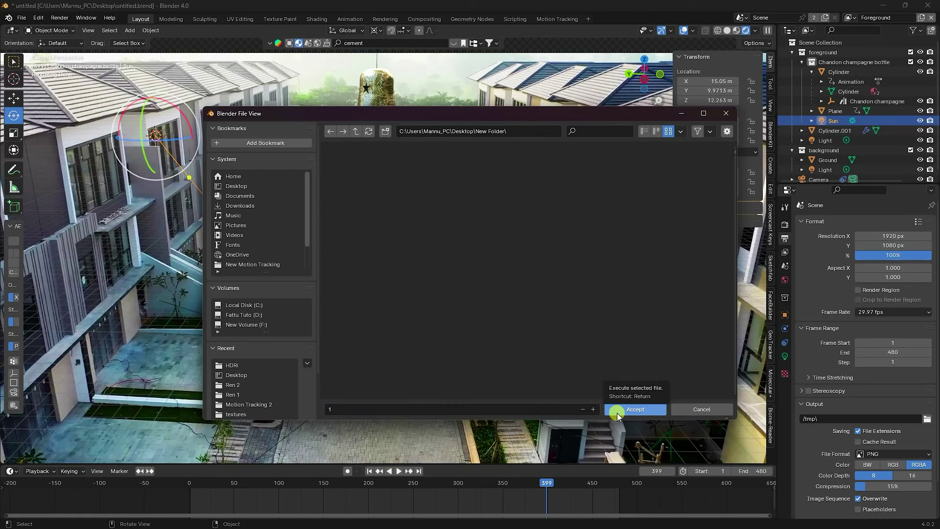
pyautogui.click(617, 413)
# From frame 1, switch back to solid shading and render the whole animation
pyautogui.click(370, 471)
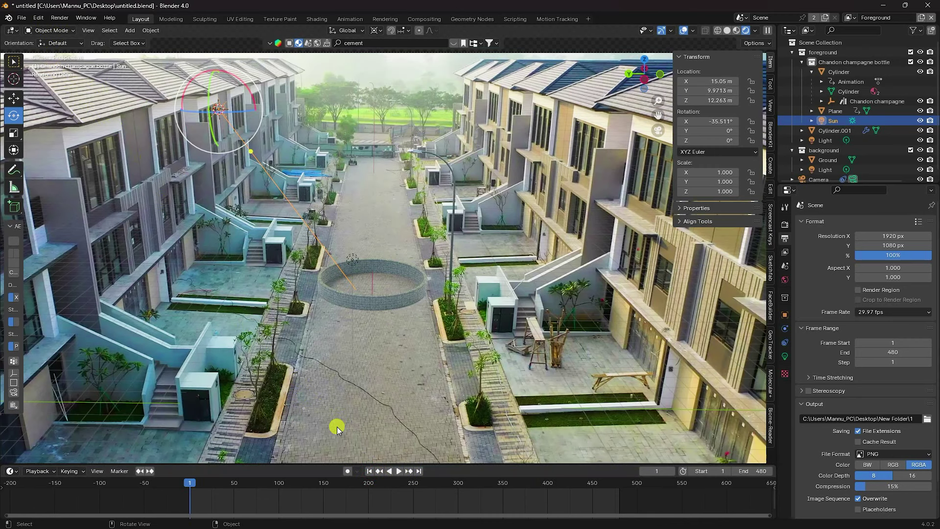
pyautogui.click(726, 31)
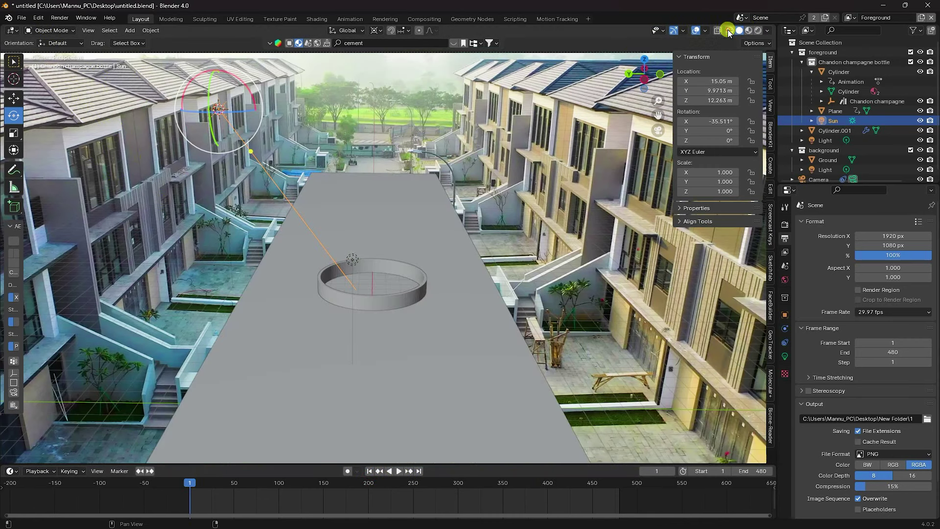
pyautogui.click(59, 17)
pyautogui.click(84, 40)
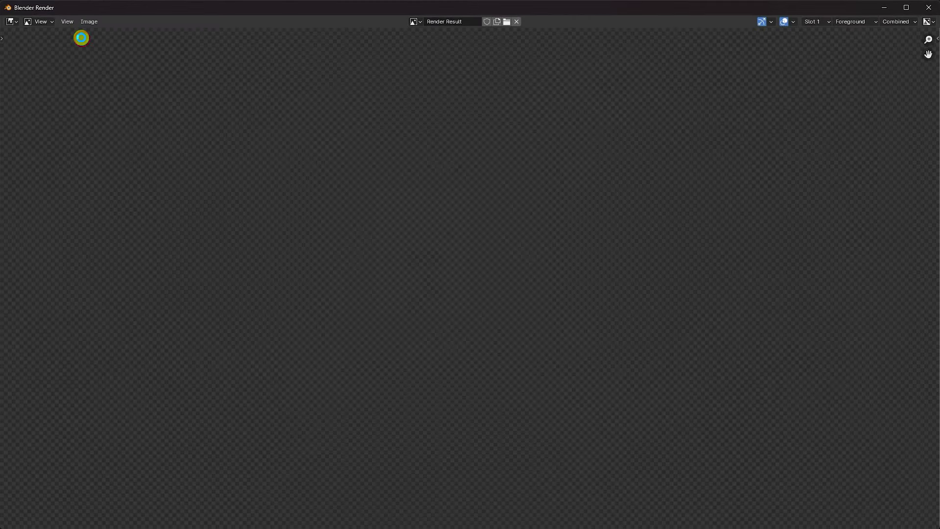